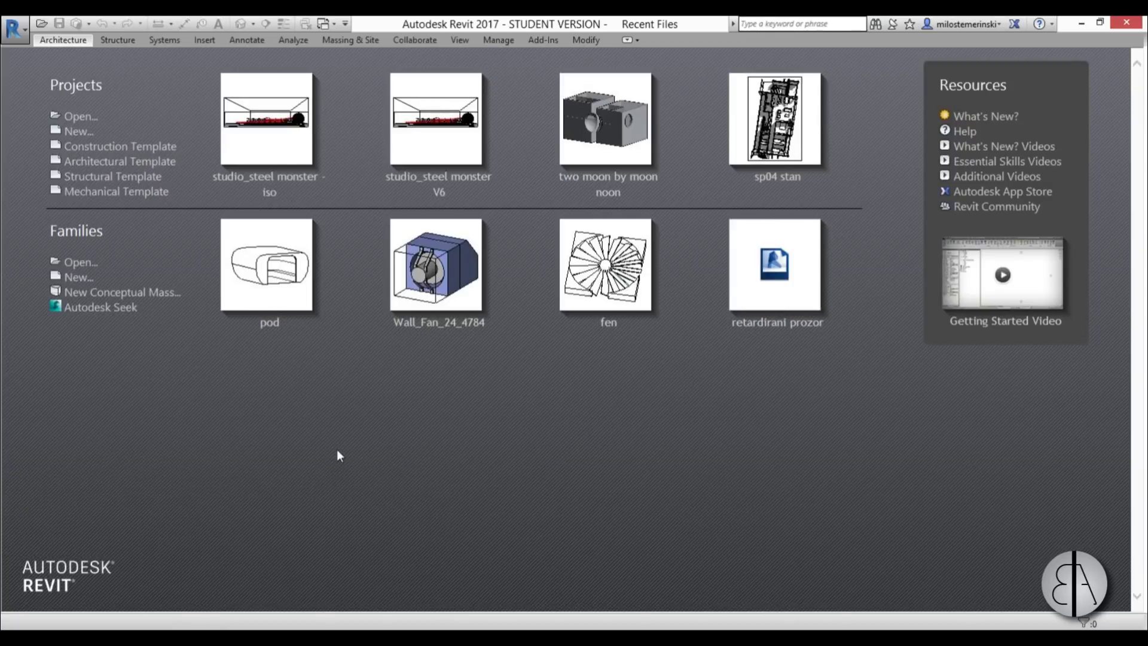
Create a new family from the Lighting Fixture template
left_click(102, 285)
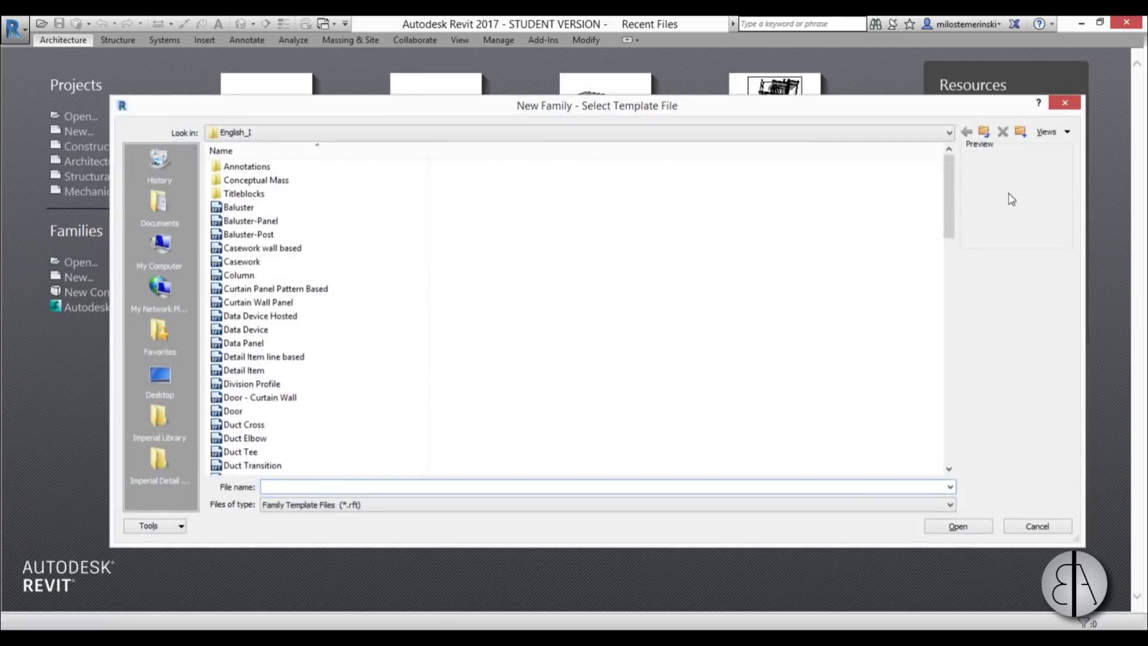
left_click_drag(947, 202, 961, 318)
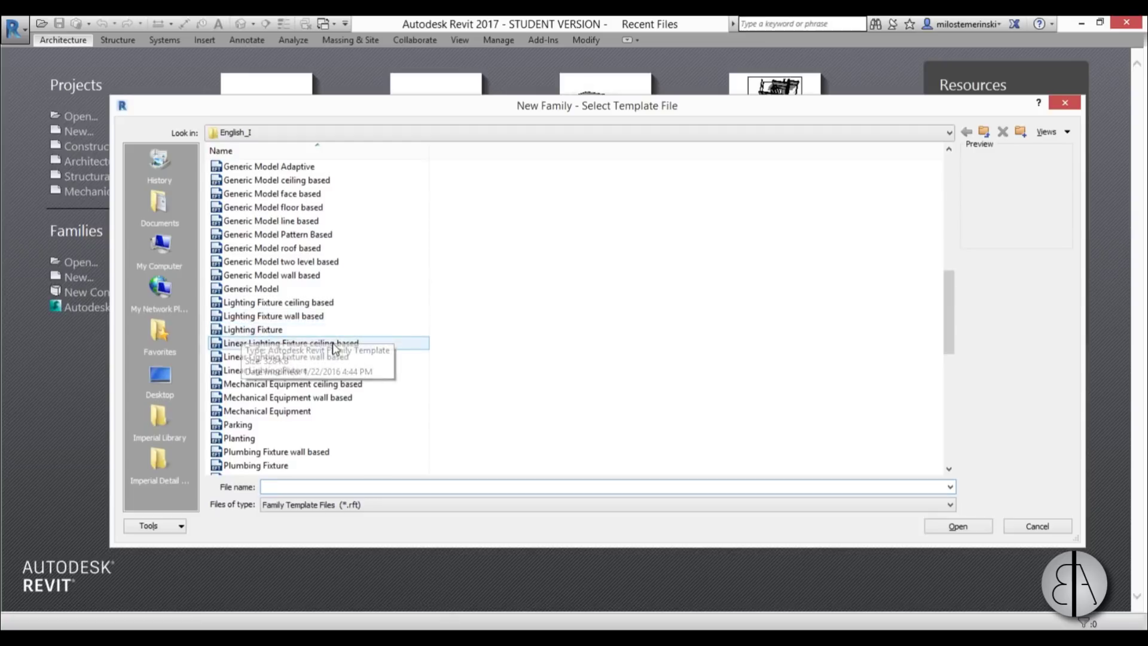
double_click(241, 331)
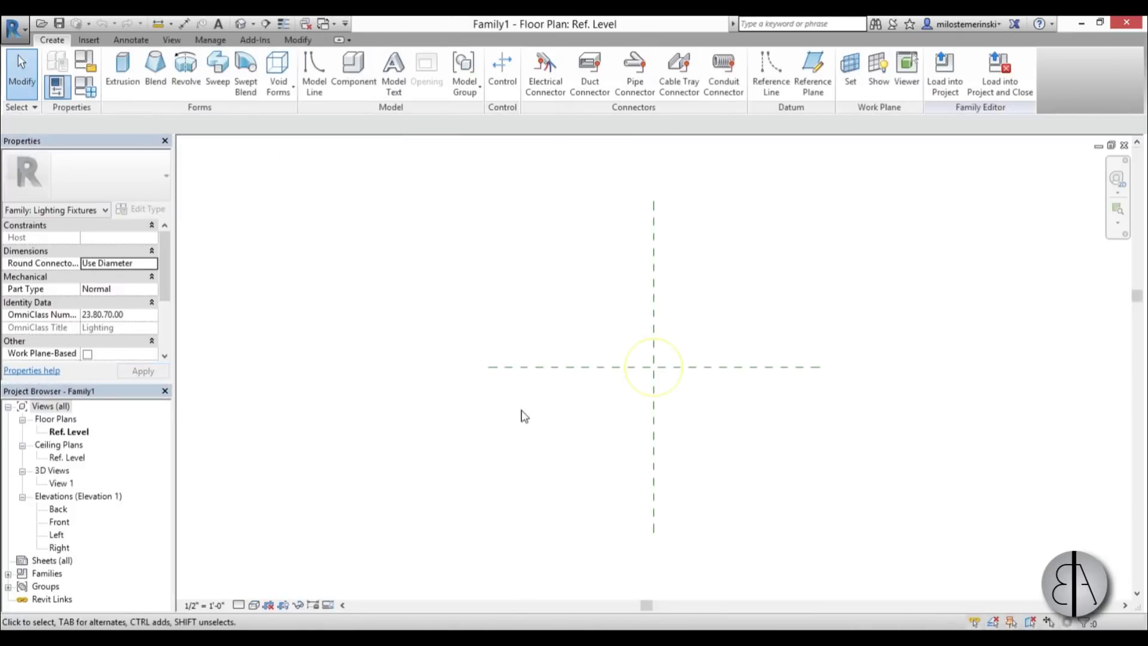
Set the project's length unit to centimeters
key("u")
key("n")
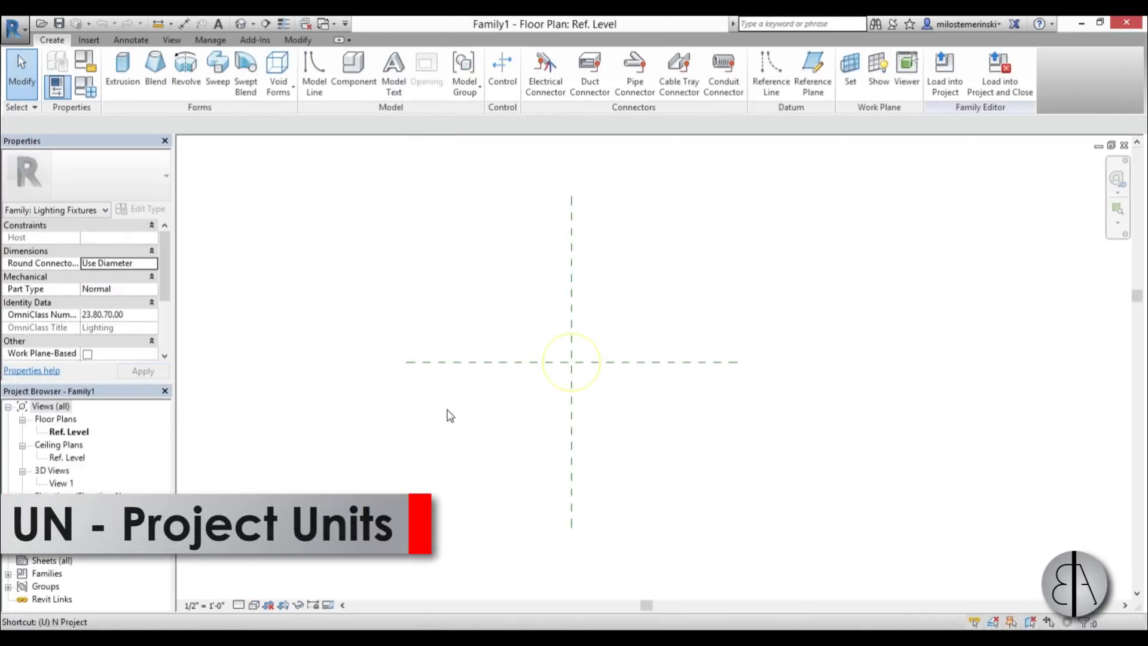
left_click(605, 280)
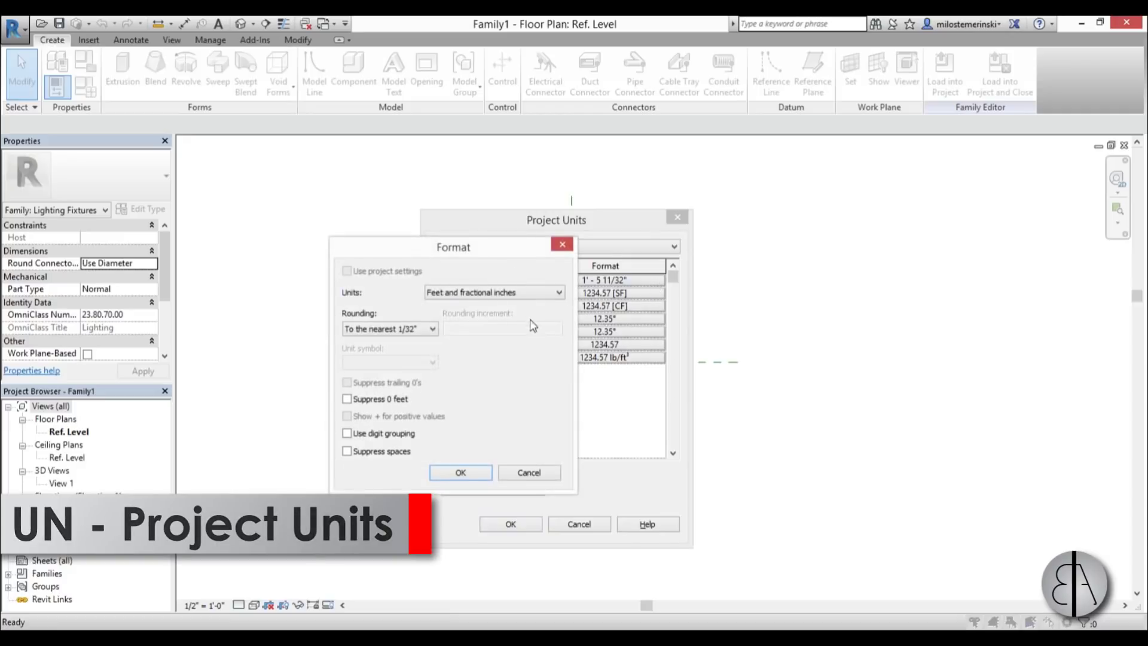
left_click(494, 291)
left_click(466, 343)
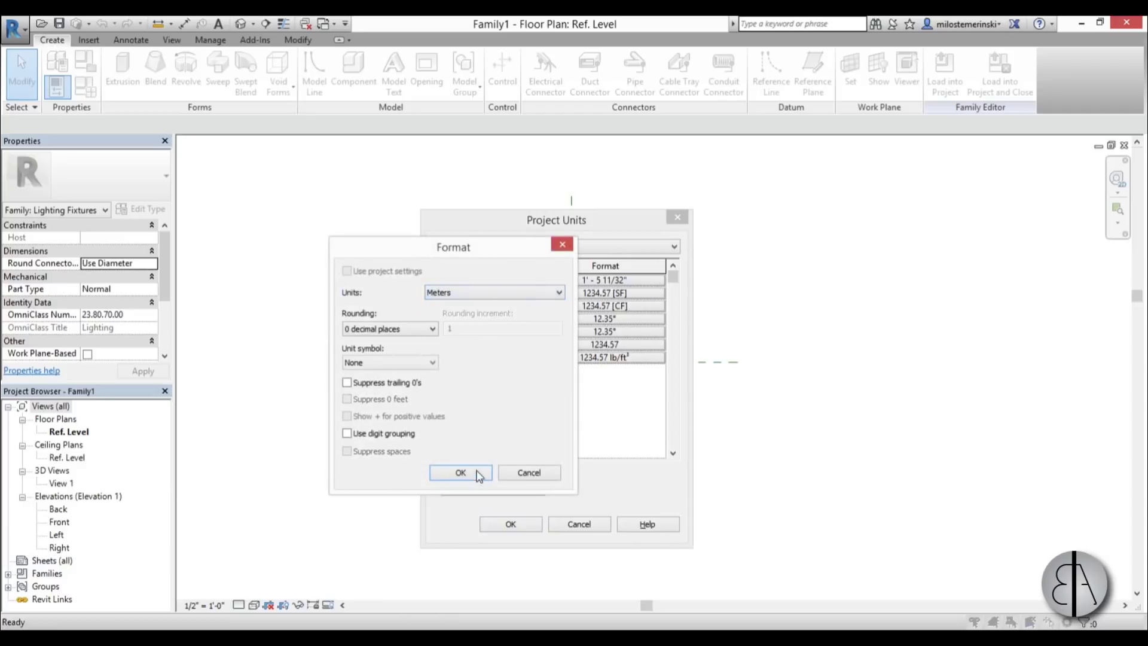
left_click(476, 474)
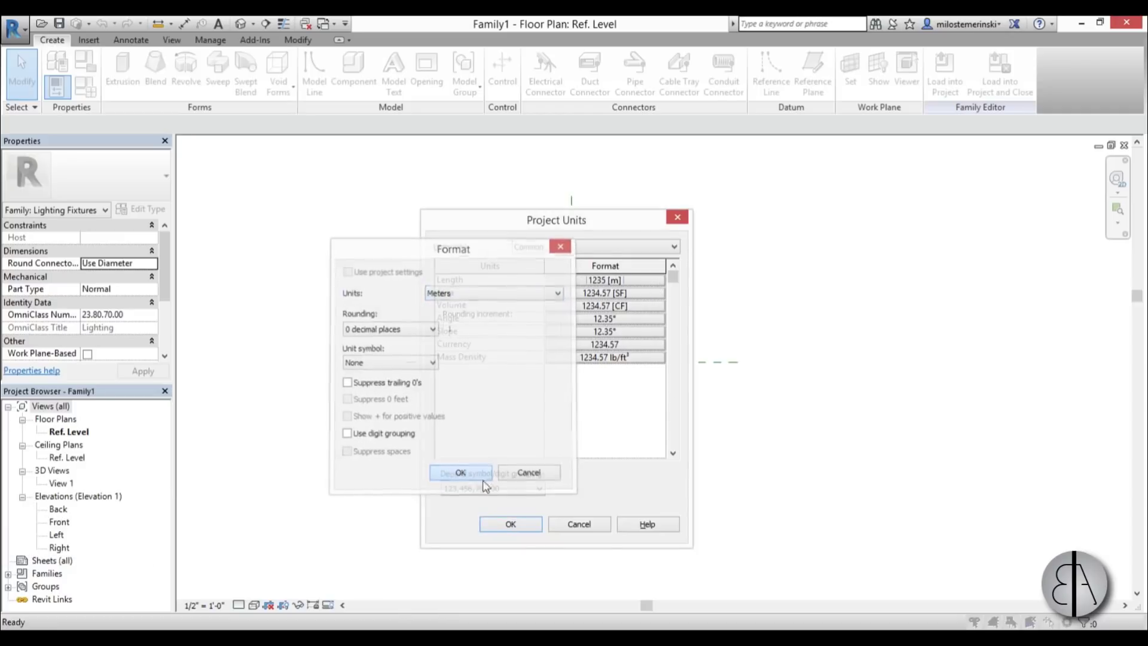
left_click(617, 280)
left_click(475, 292)
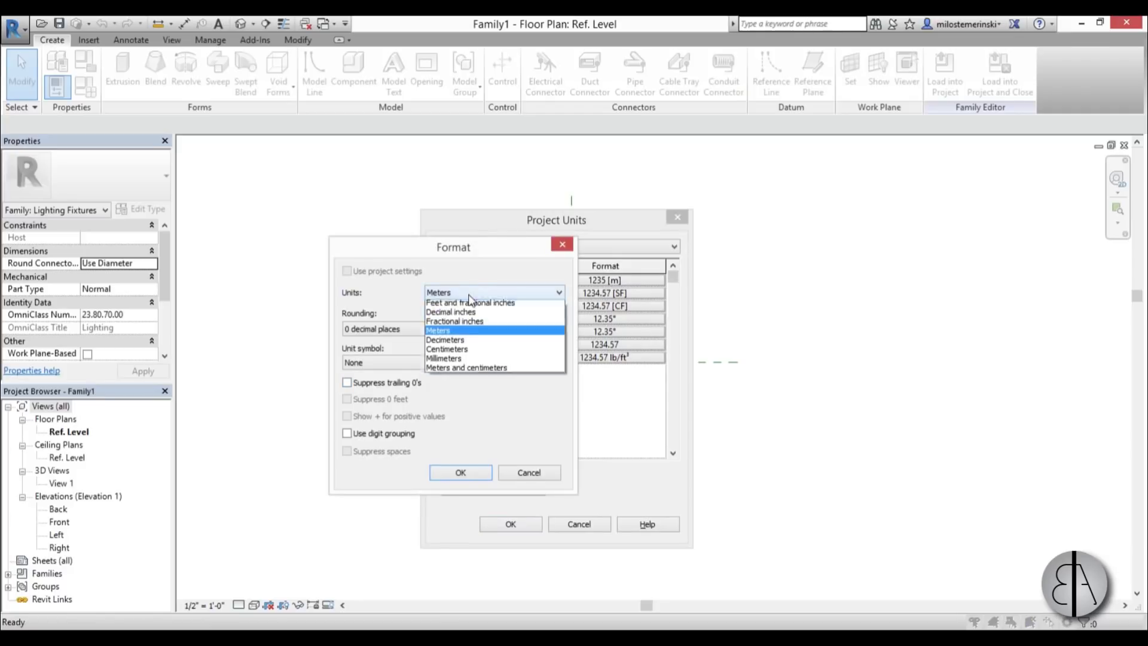
left_click(457, 355)
left_click(460, 474)
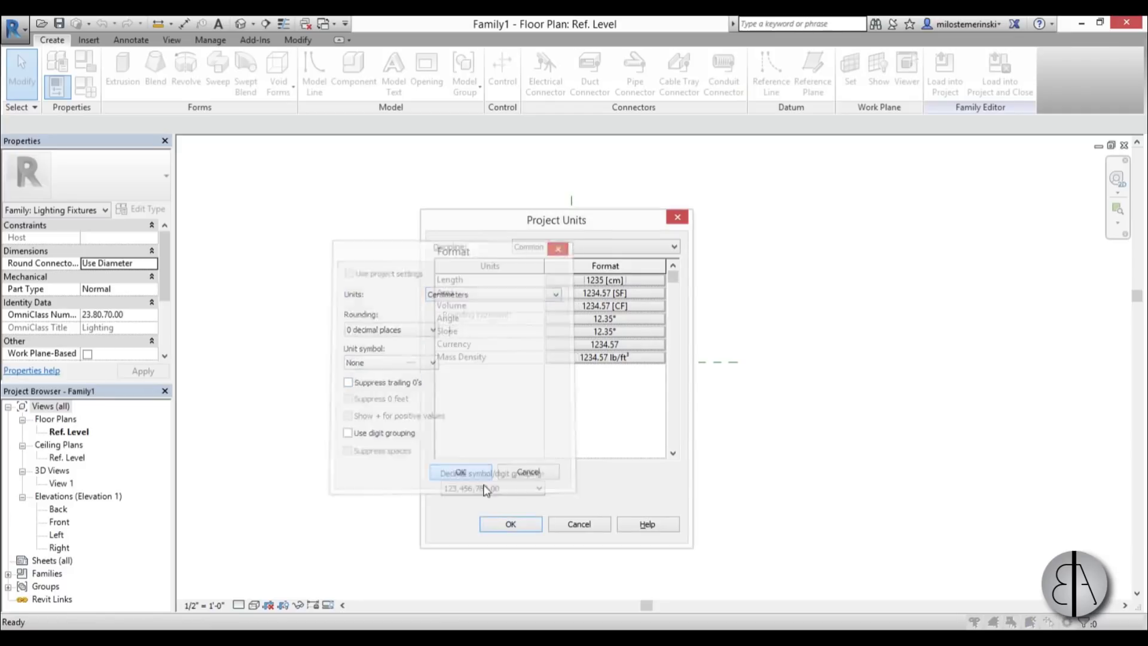
left_click(510, 524)
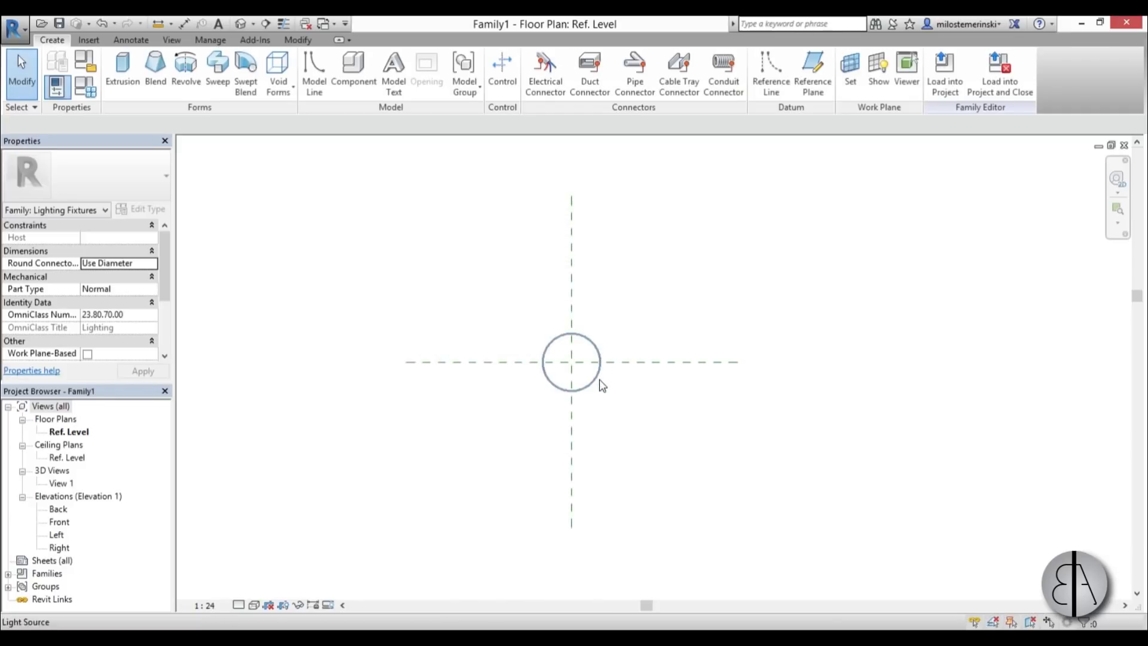
Inspect the properties of the circular light source in the Ref. Level plan
scroll(592, 334, "up", 2)
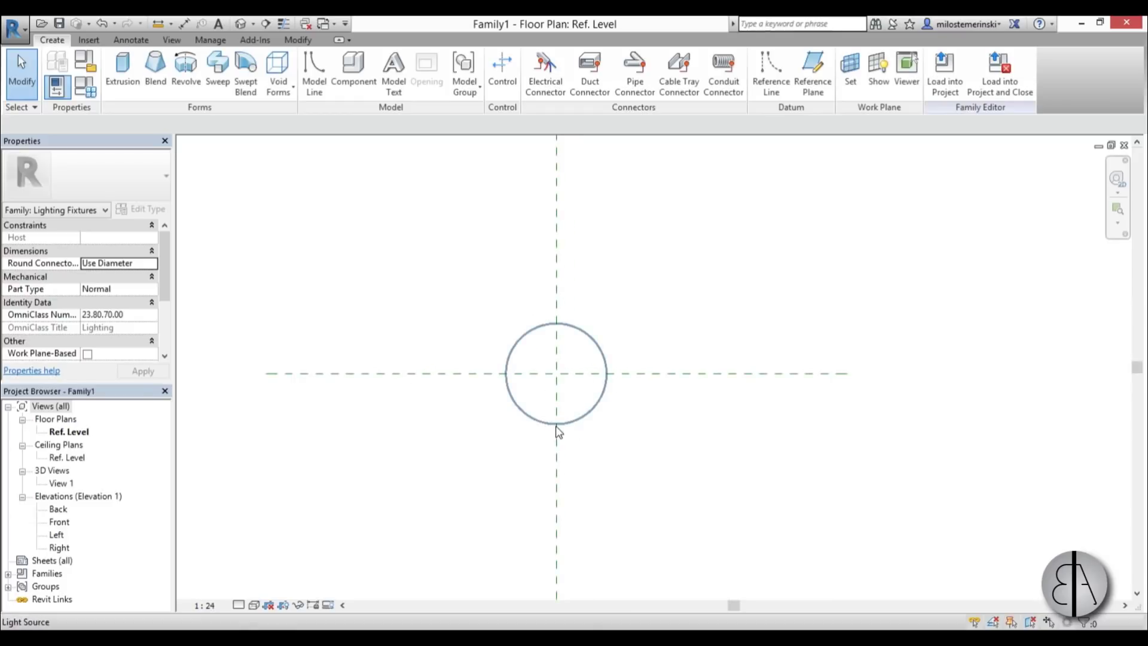
left_click(556, 425)
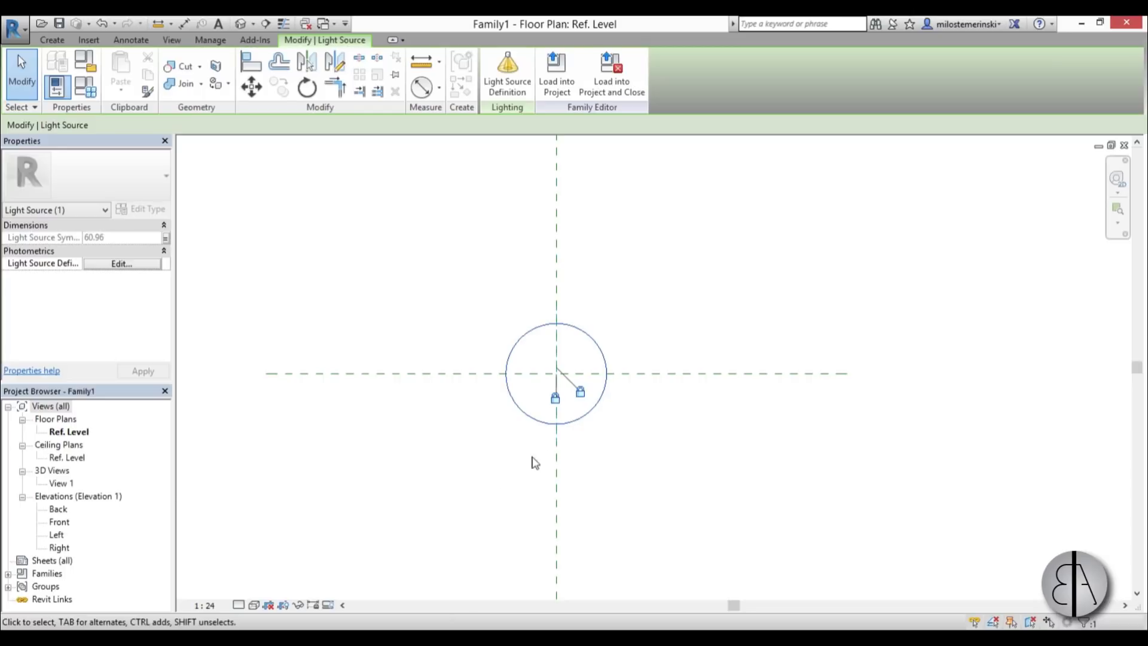
left_click(469, 507)
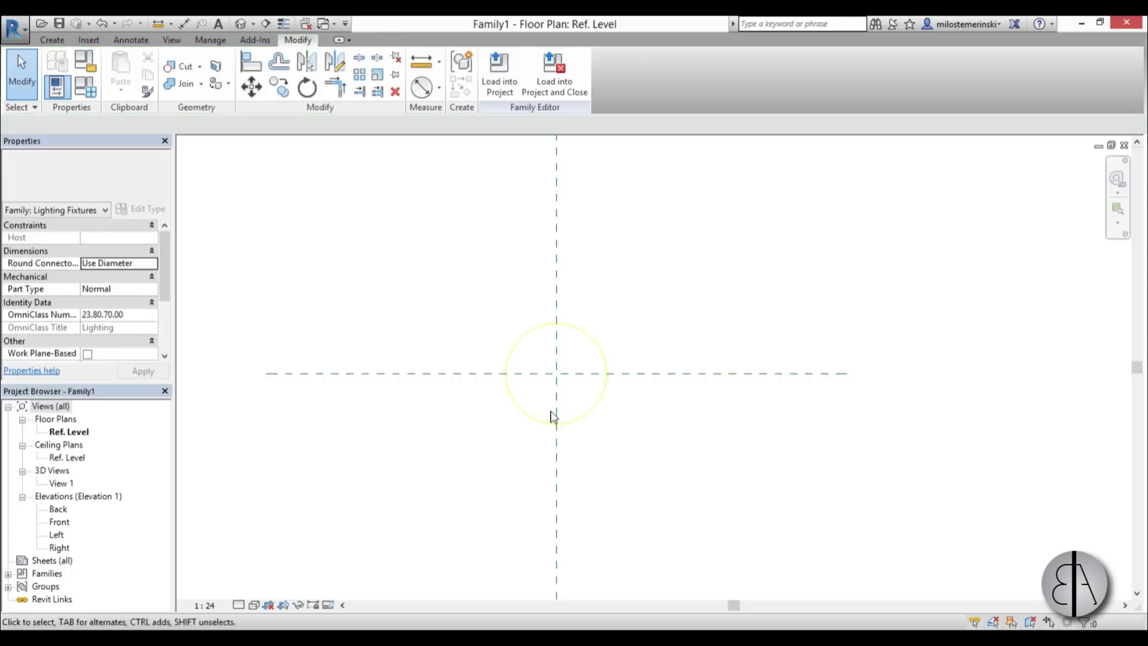
In the Front elevation, set the Light Source Elevation reference plane to 400 cm above Ref. Level
double_click(59, 521)
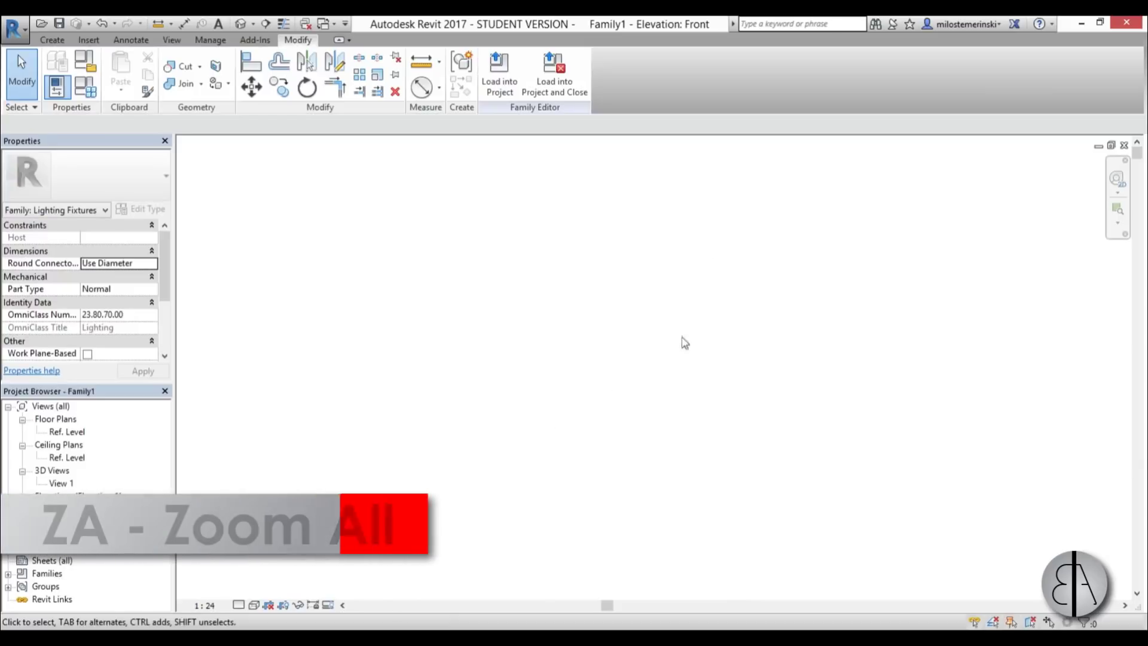
key("z")
key("a")
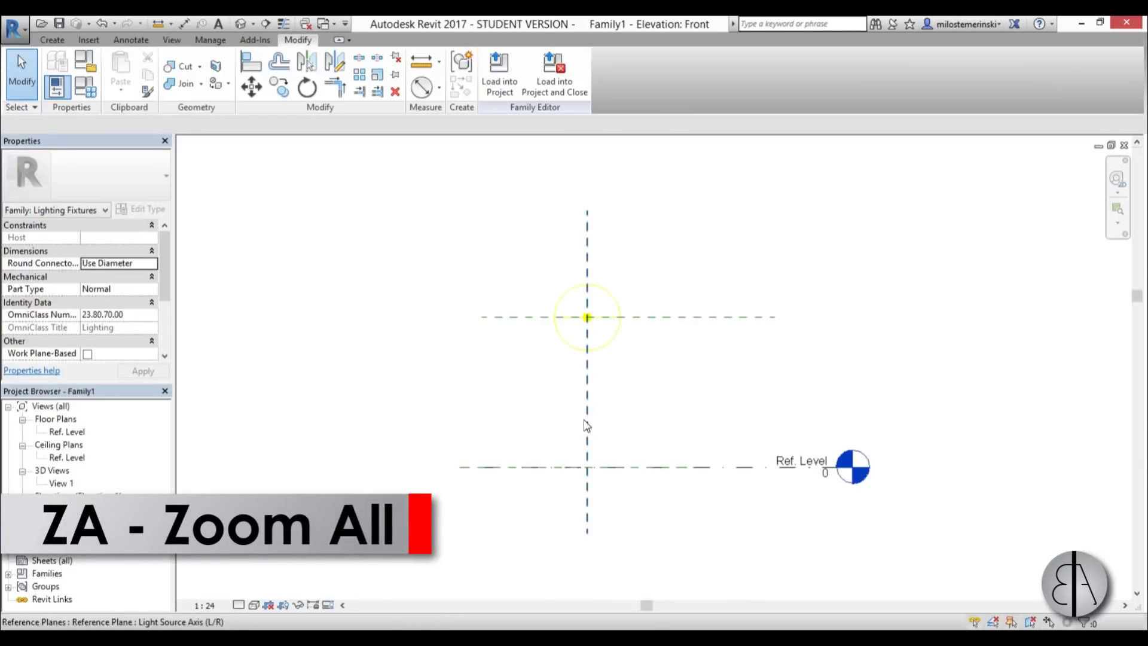
middle_click_drag(626, 422, 630, 353)
scroll(598, 236, "up", 2)
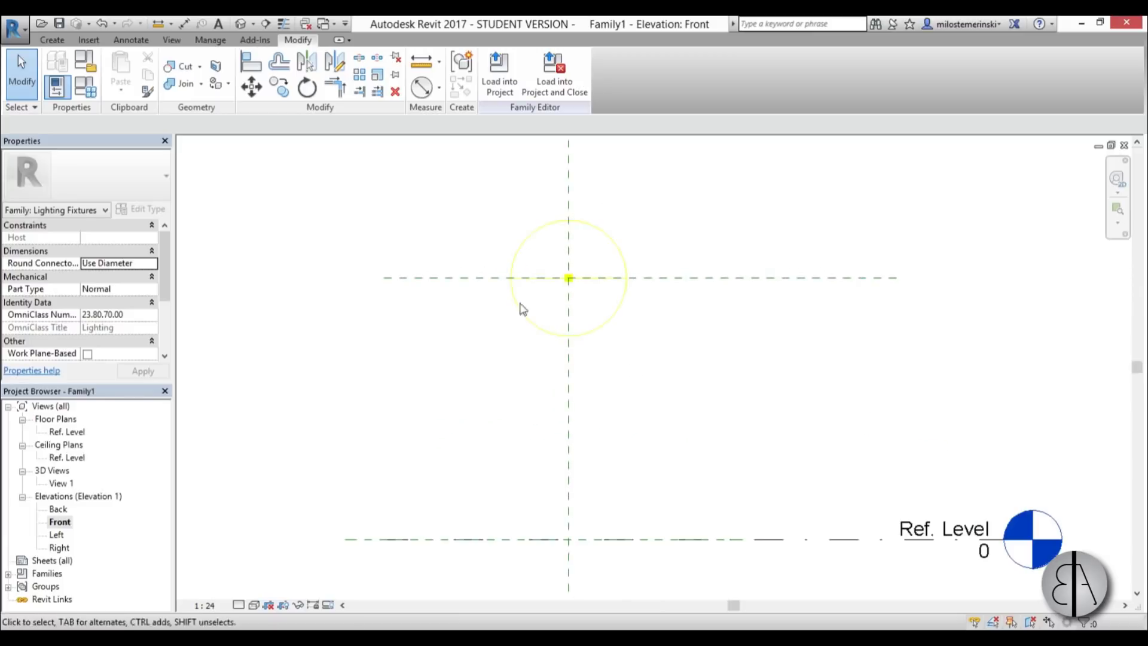
left_click(714, 284)
scroll(686, 340, "down", 1)
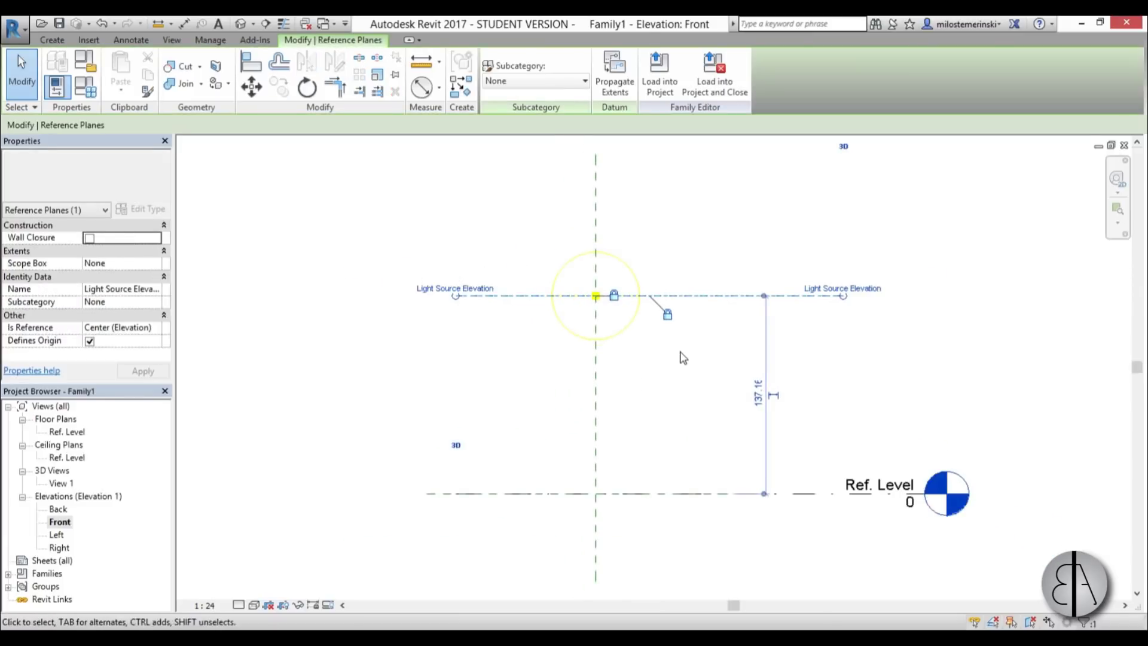
scroll(658, 421, "down", 2)
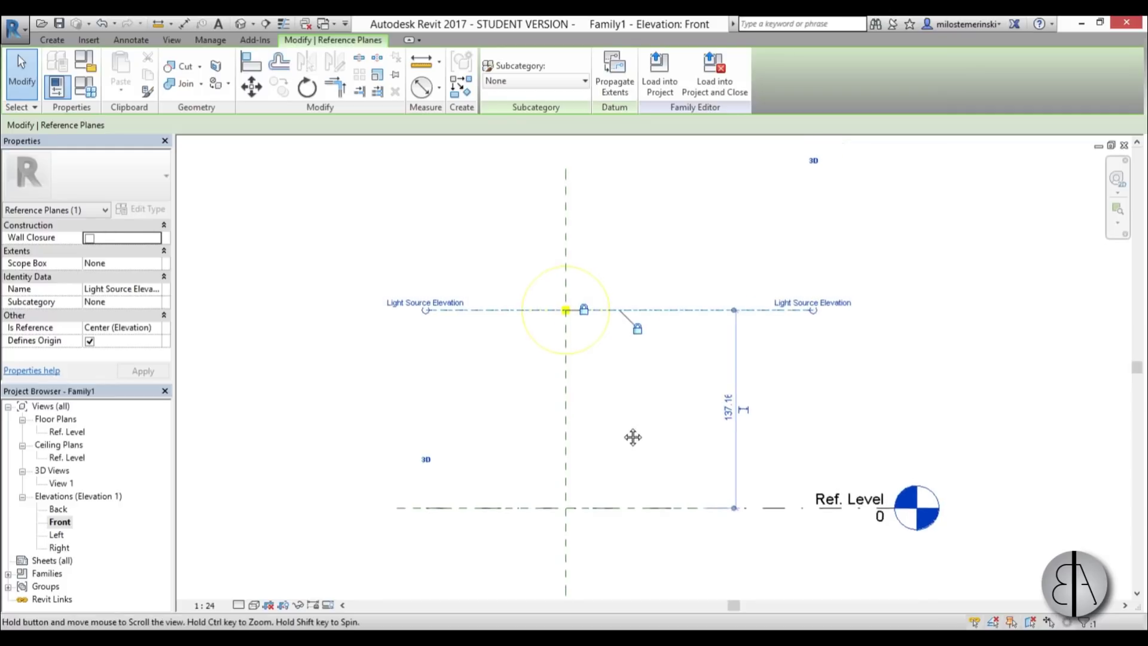
left_click(686, 415)
scroll(633, 457, "down", 1)
type("400")
key("Return")
scroll(578, 443, "down", 1)
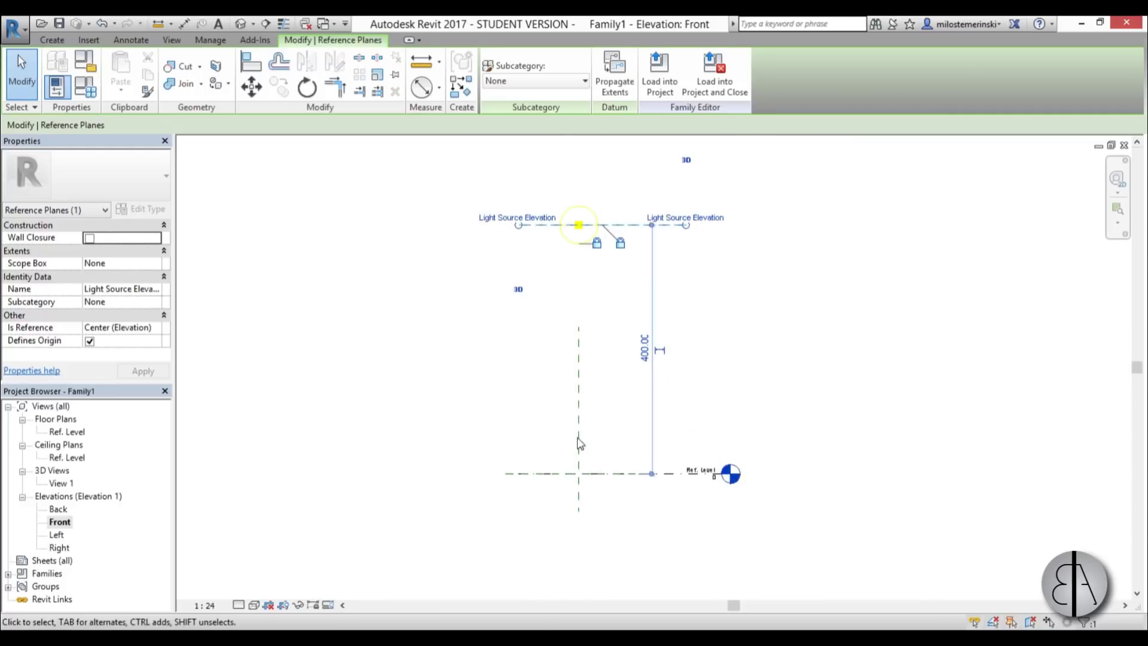
left_click(613, 379)
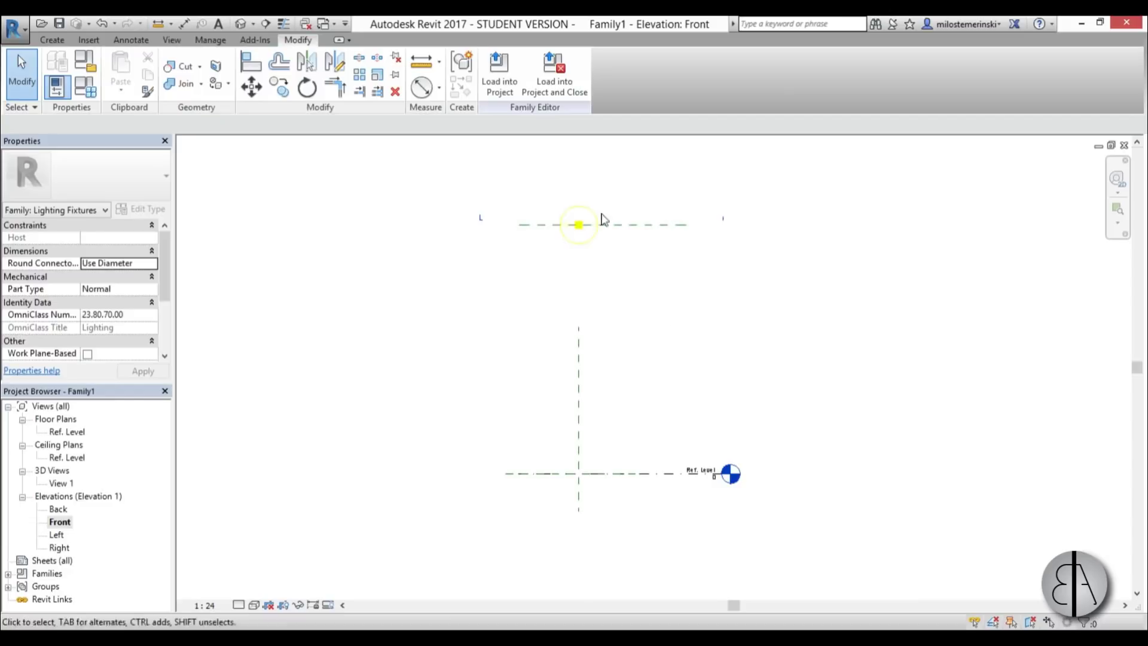
Examine the light source and reference planes in the Front elevation and check the horizontal plane's name in the Ref. Level floor plan
scroll(573, 209, "up", 2)
middle_click_drag(597, 284, 566, 226)
middle_click_drag(617, 385, 621, 411)
scroll(598, 376, "down", 3)
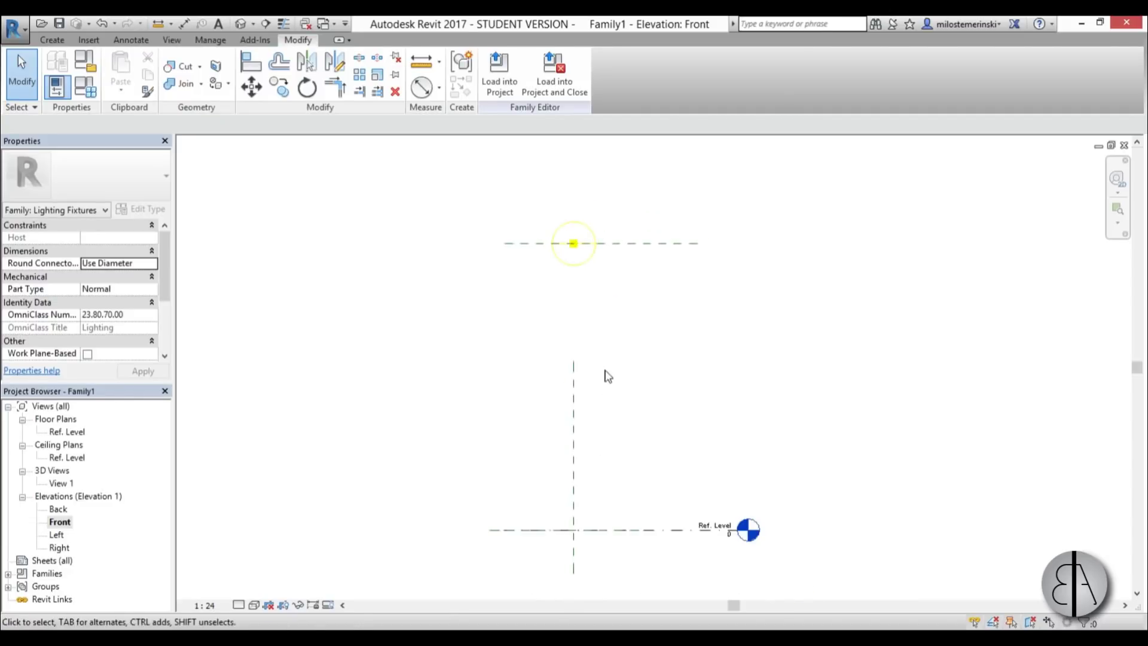
scroll(597, 271, "up", 1)
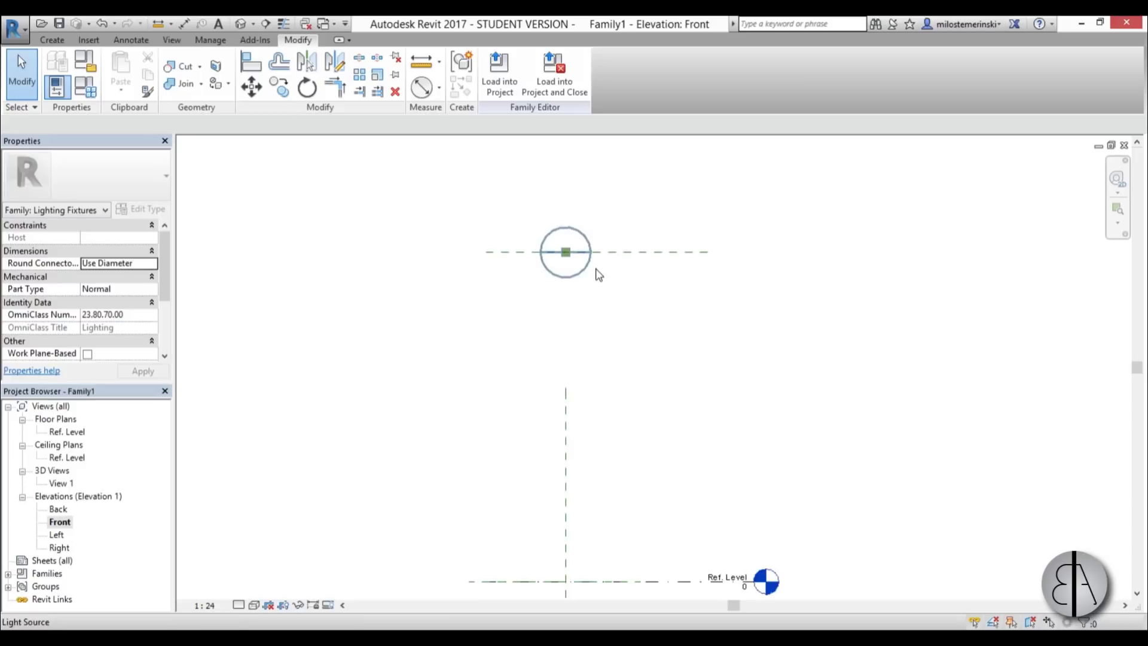
middle_click_drag(595, 493, 598, 481)
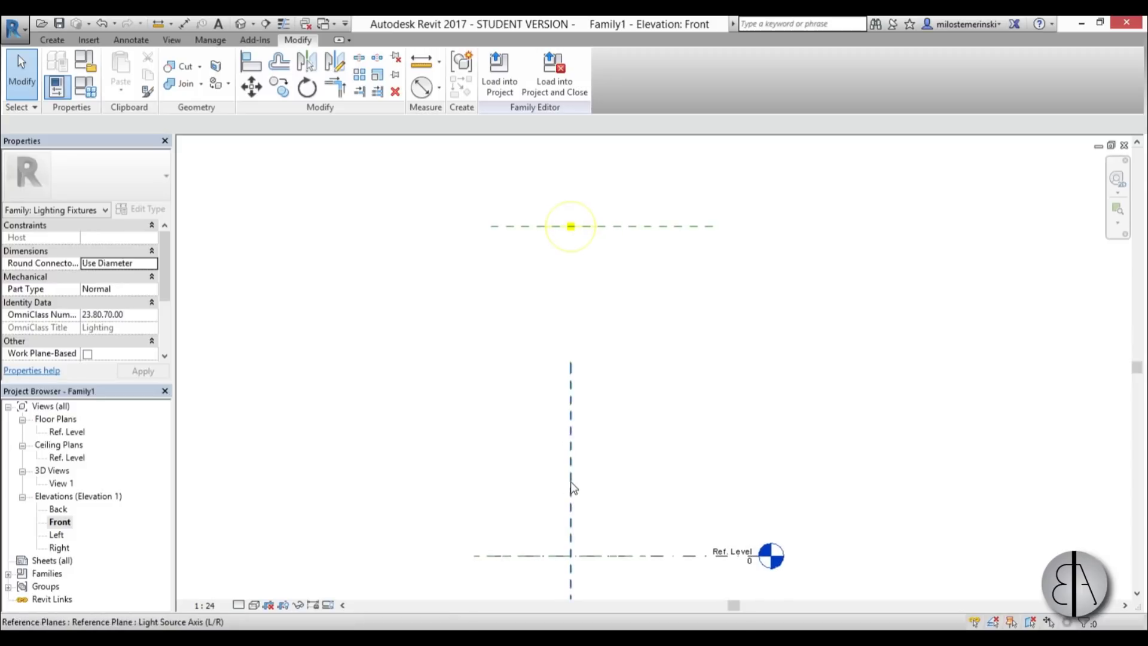
double_click(67, 432)
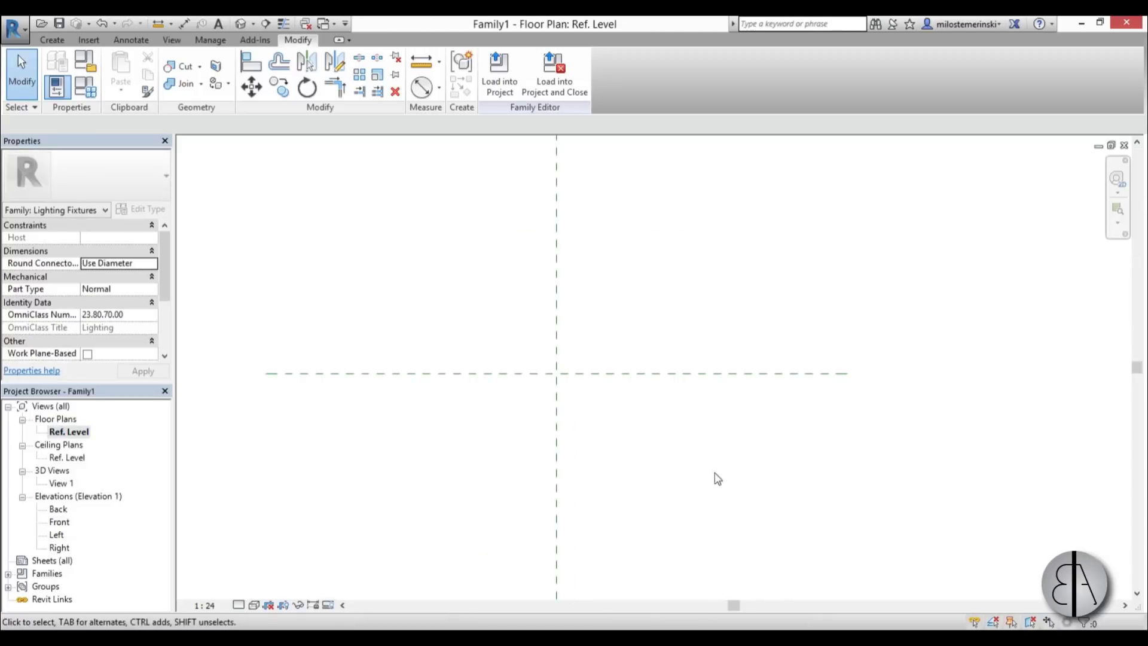
left_click(673, 399)
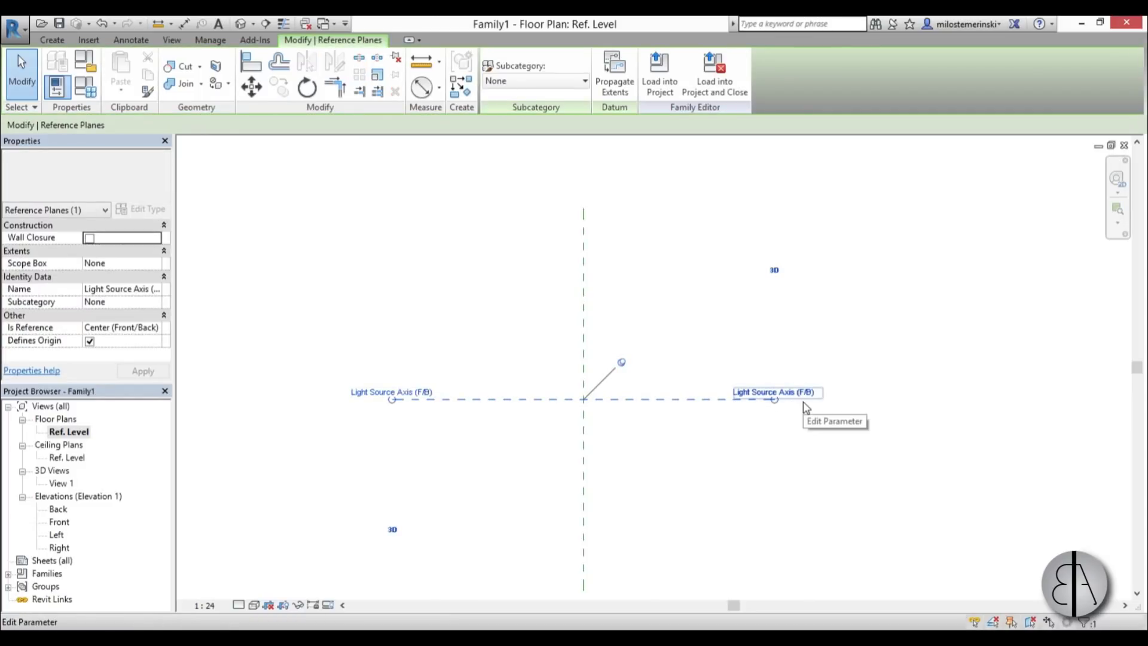
Start a sweep path sketch in the Front elevation on the work plane Reference Plane : Light Source Axis (F/B)
double_click(60, 521)
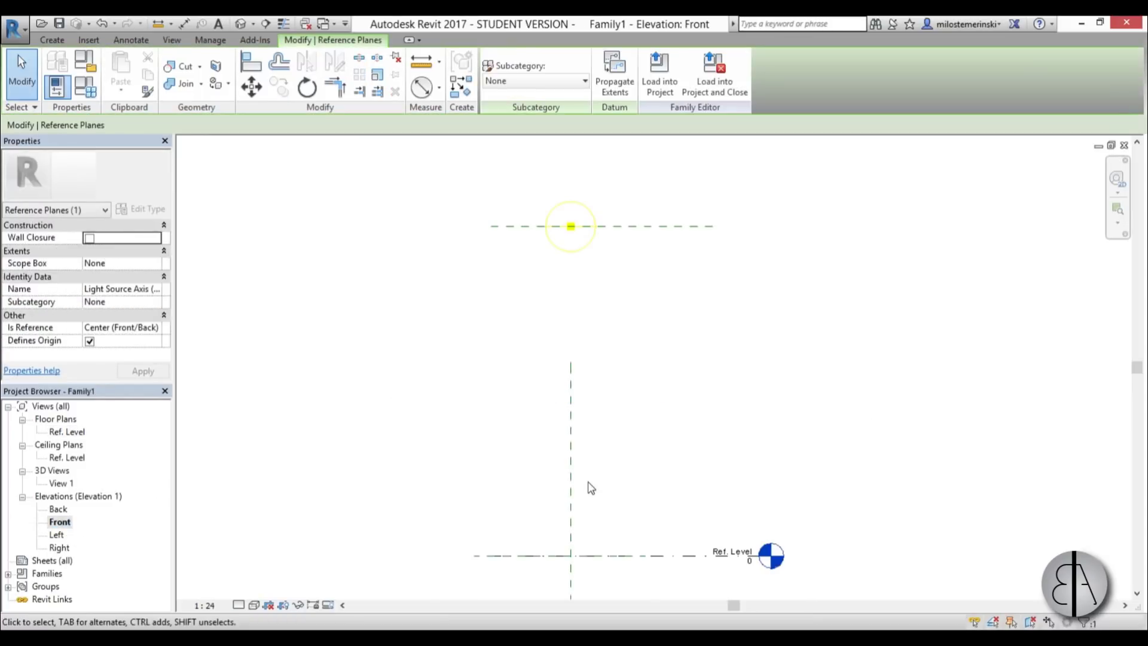
left_click(52, 39)
left_click(220, 88)
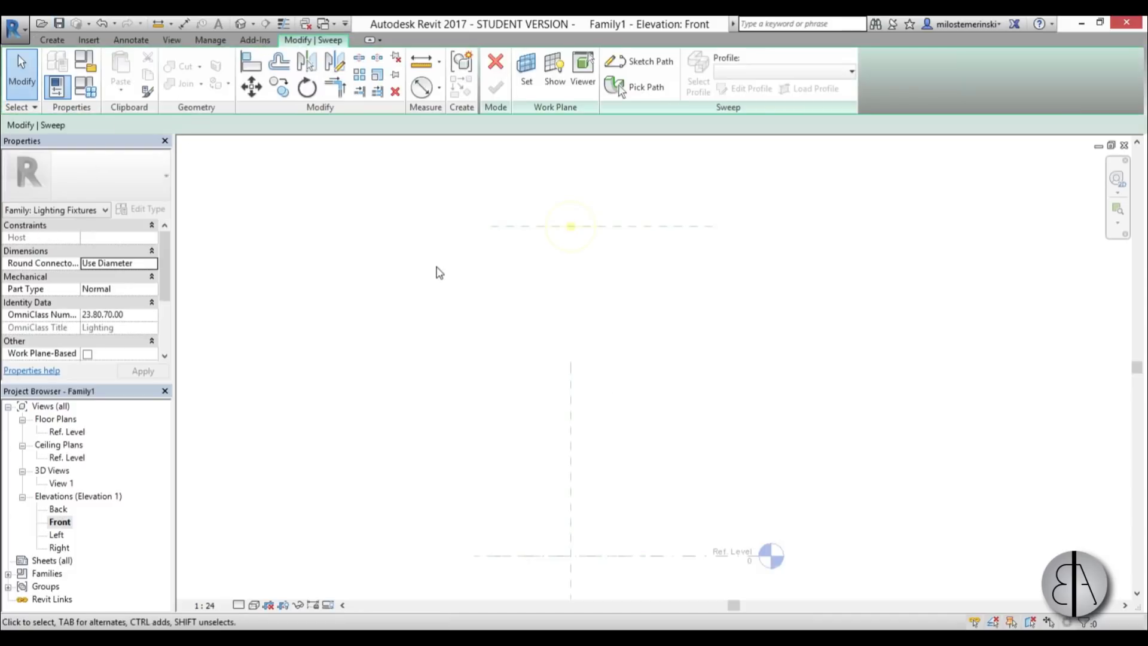
left_click(641, 61)
left_click(620, 71)
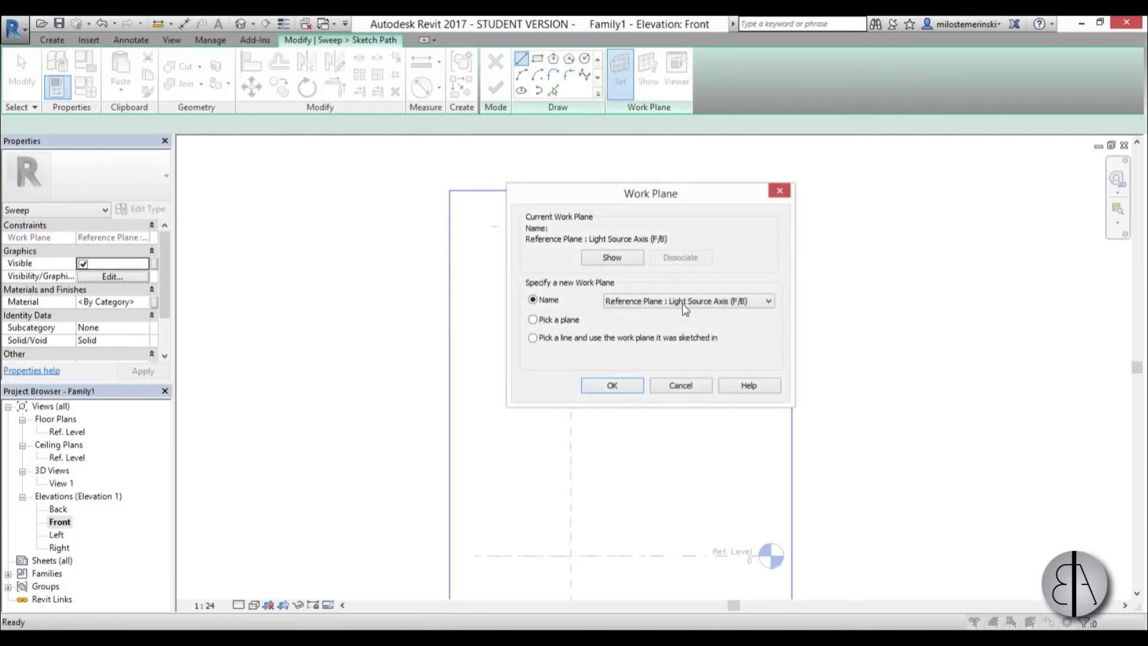
left_click(607, 385)
Sketch a vertical path line about 110 cm long left of the light source, starting above the Light Source Elevation plane
scroll(584, 417, "up", 1)
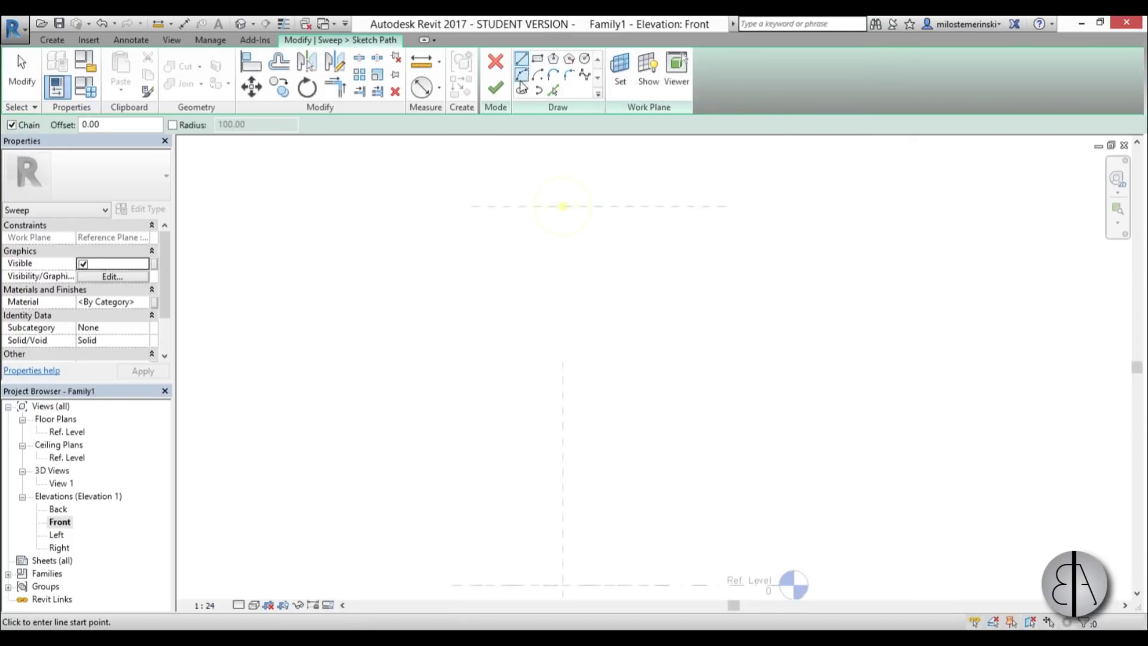
left_click(513, 183)
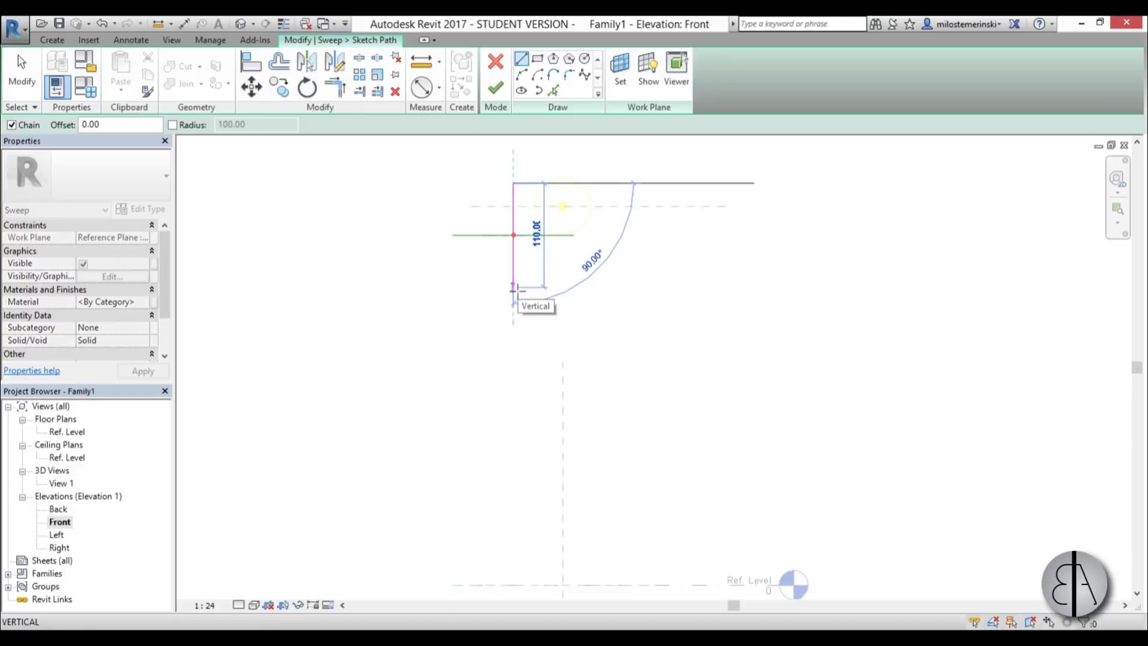
left_click(512, 287)
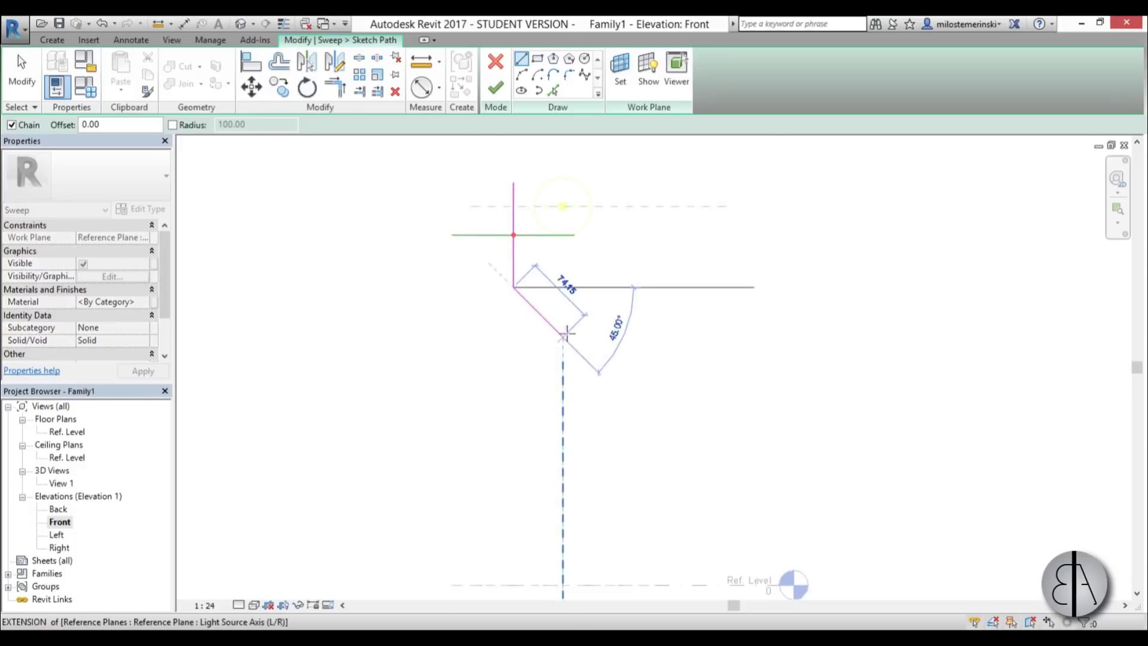
key("Escape")
key("Escape")
Set the vertical path line's distance from the light source's vertical axis to 50 cm
left_click(511, 270)
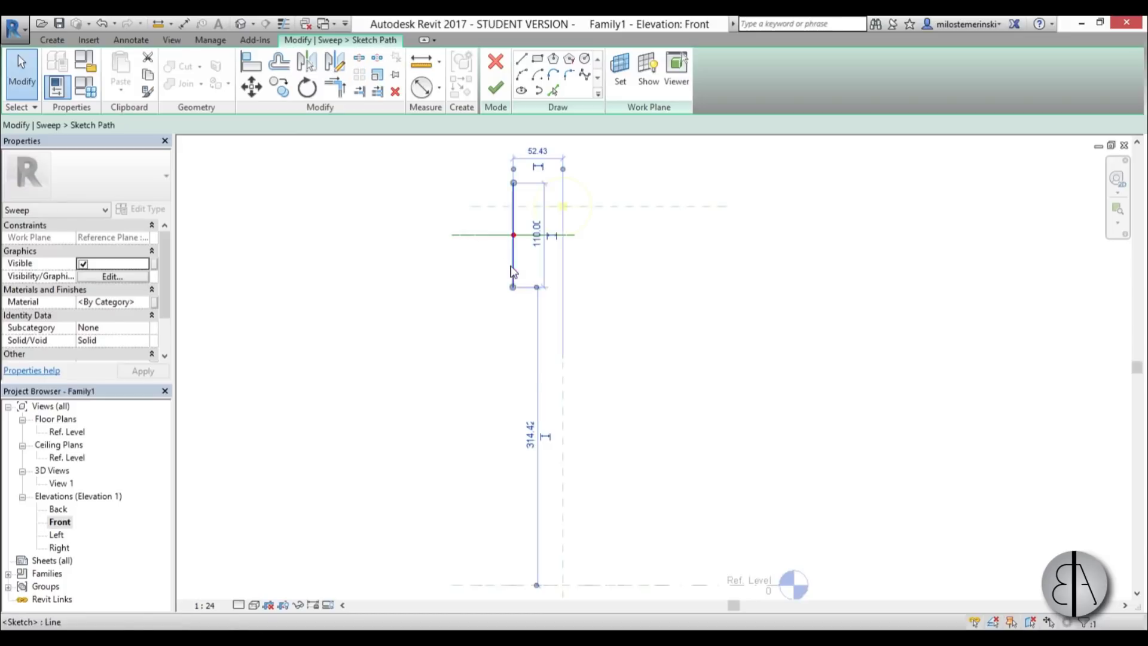
scroll(514, 281, "up", 4)
left_click(517, 254)
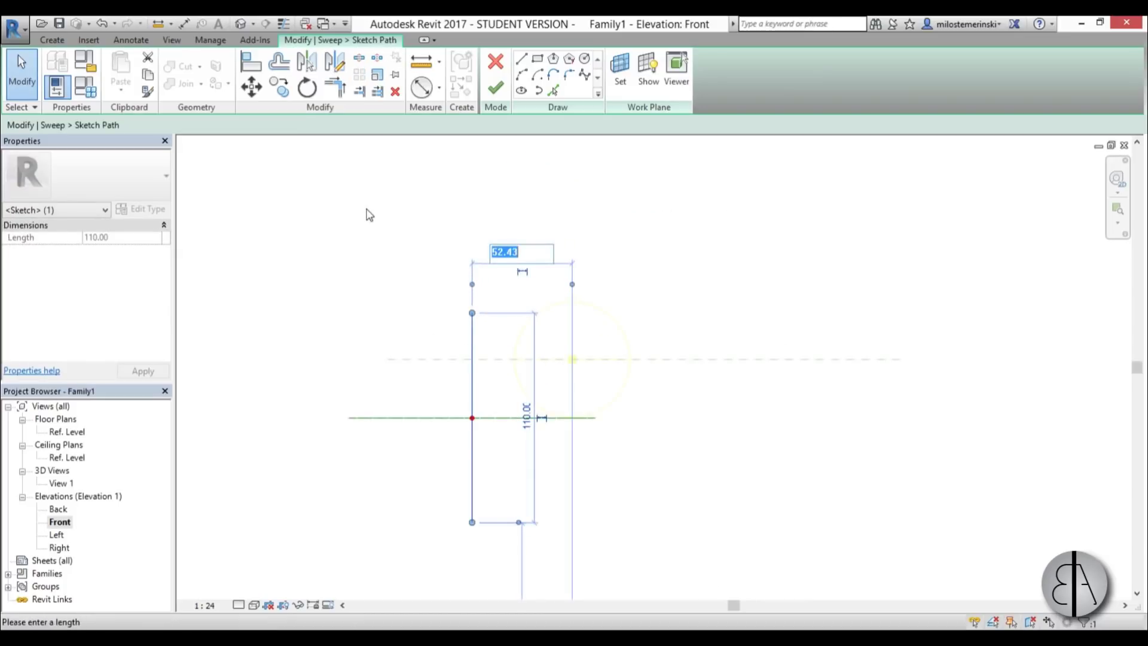
key("BackSpace")
key("Escape")
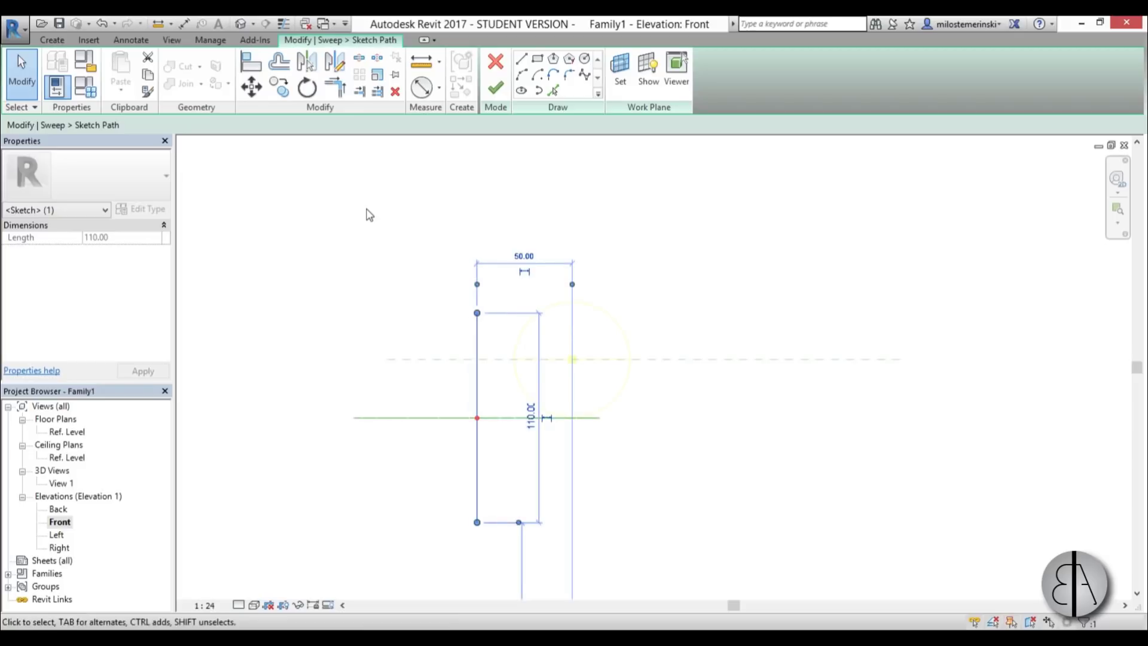
left_click(574, 290)
scroll(571, 284, "down", 2)
middle_click_drag(520, 335, 508, 251)
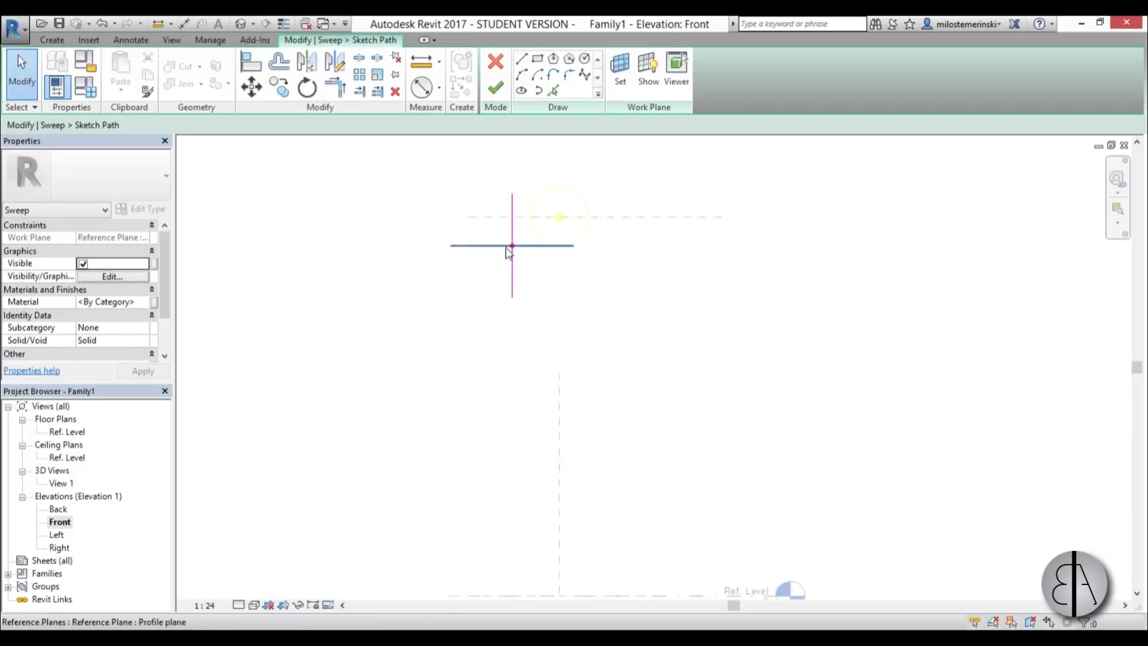
Sketch an S-shaped spline with four control points from the vertical path line's lower end down past the light source's vertical axis
left_click(569, 77)
left_click(516, 320)
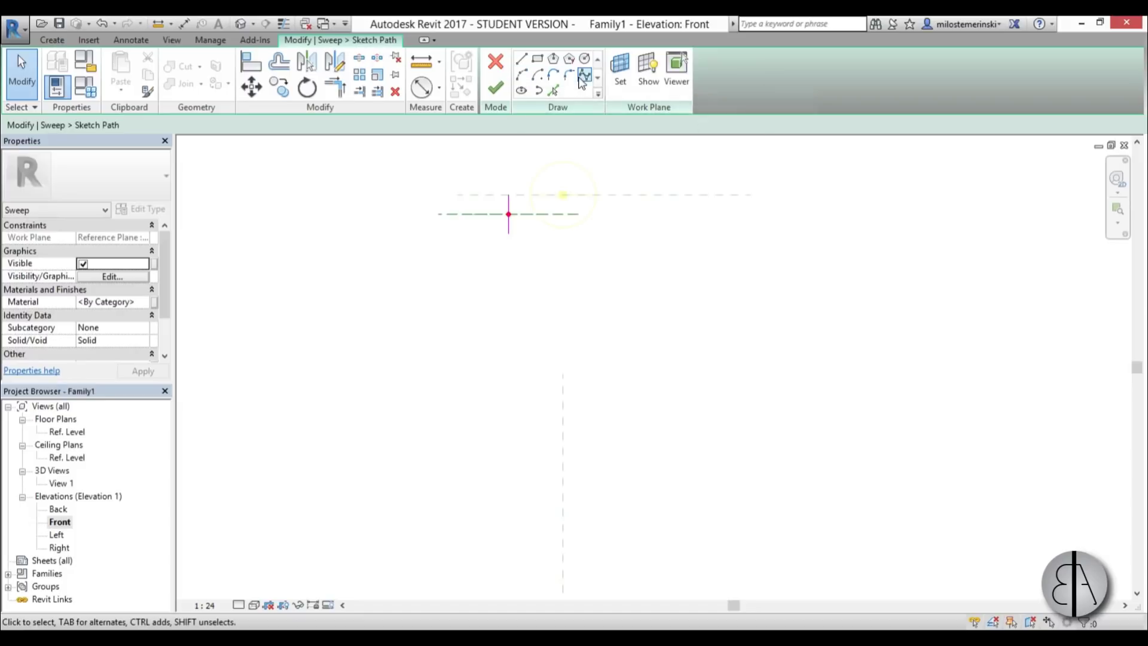
left_click(585, 75)
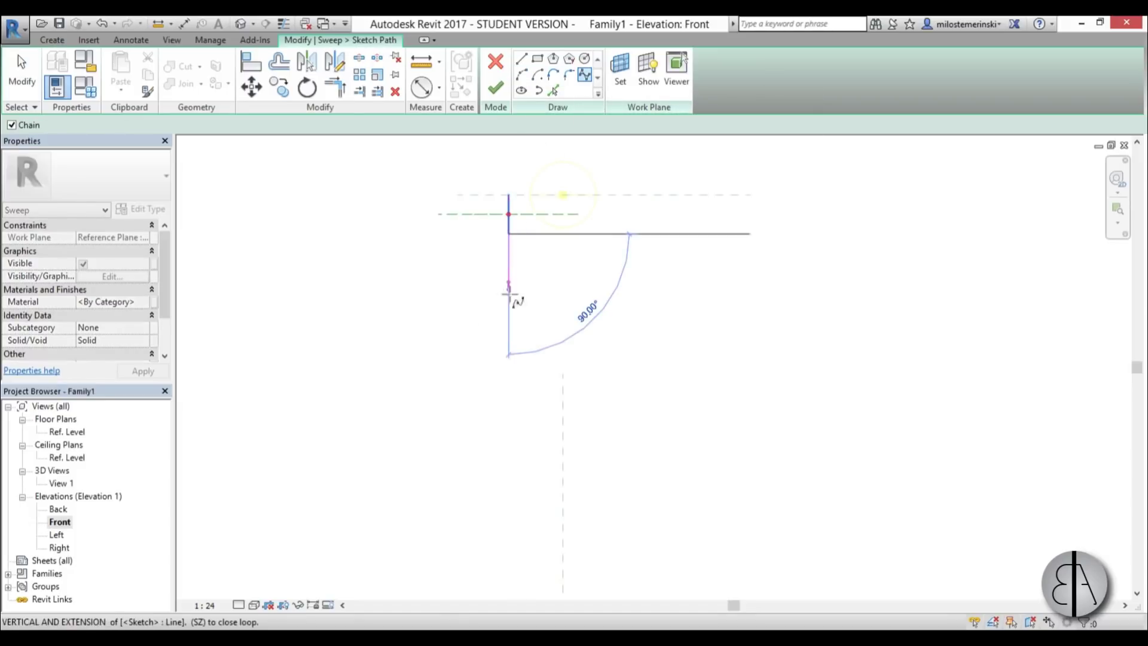
left_click(508, 369)
left_click(577, 368)
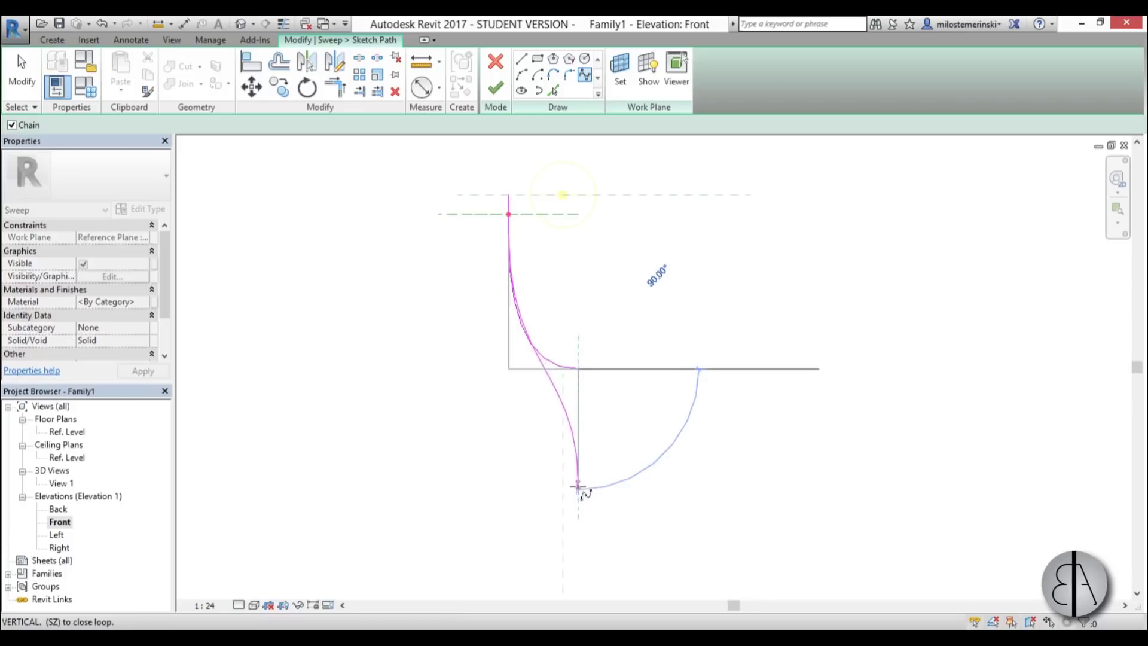
left_click(577, 507)
scroll(591, 478, "down", 2)
middle_click_drag(608, 436, 595, 379)
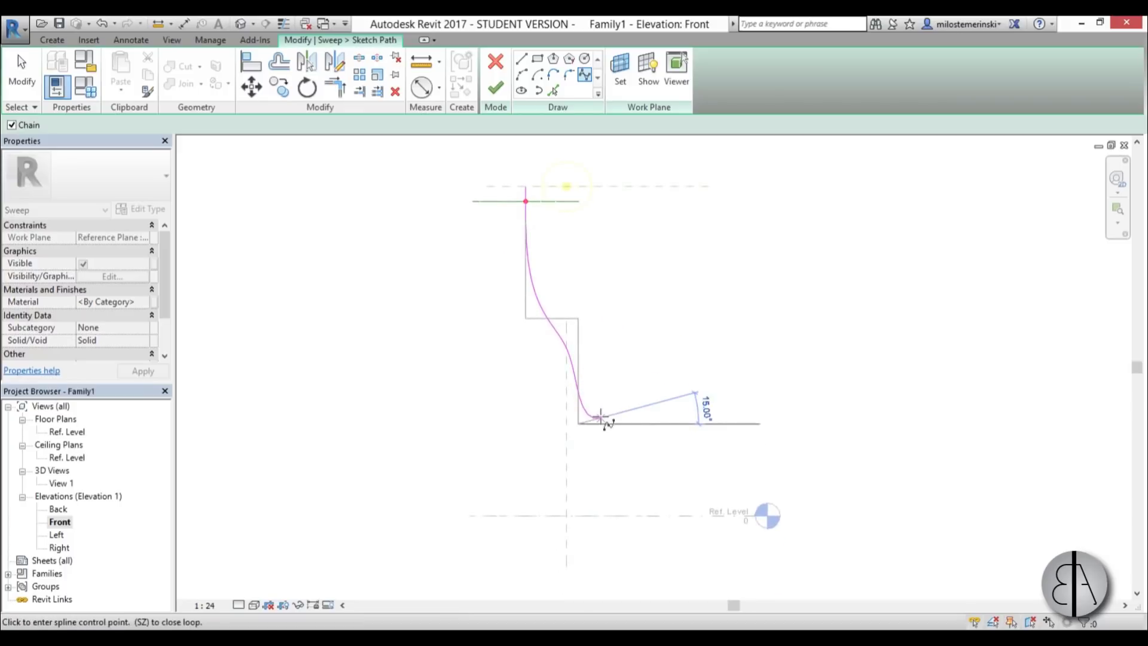
key("Escape")
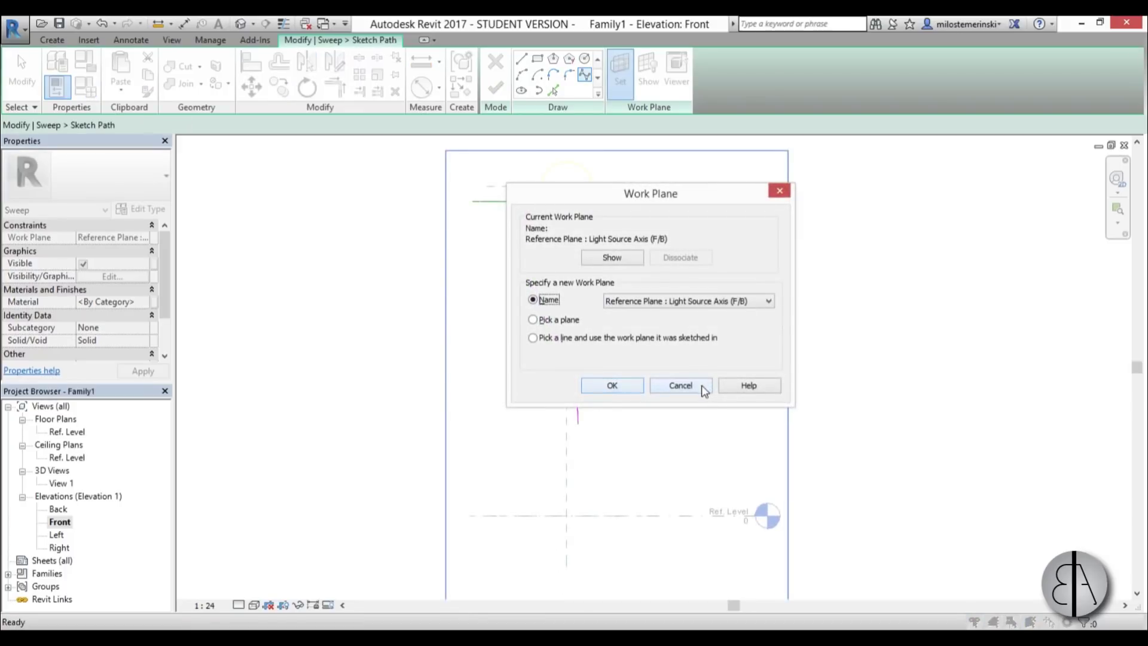
left_click(680, 385)
Reshape the spline by moving its lower end onto the light source's vertical axis and levelling its middle control points directly in line with its ends
left_click(573, 382)
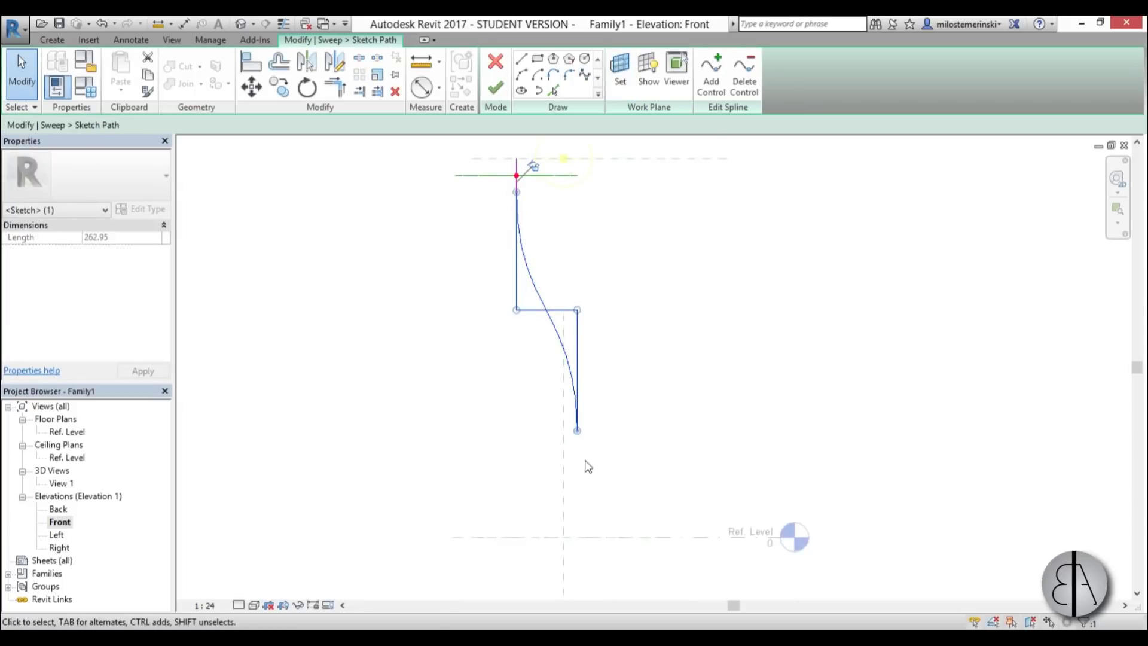
left_click_drag(577, 431, 563, 495)
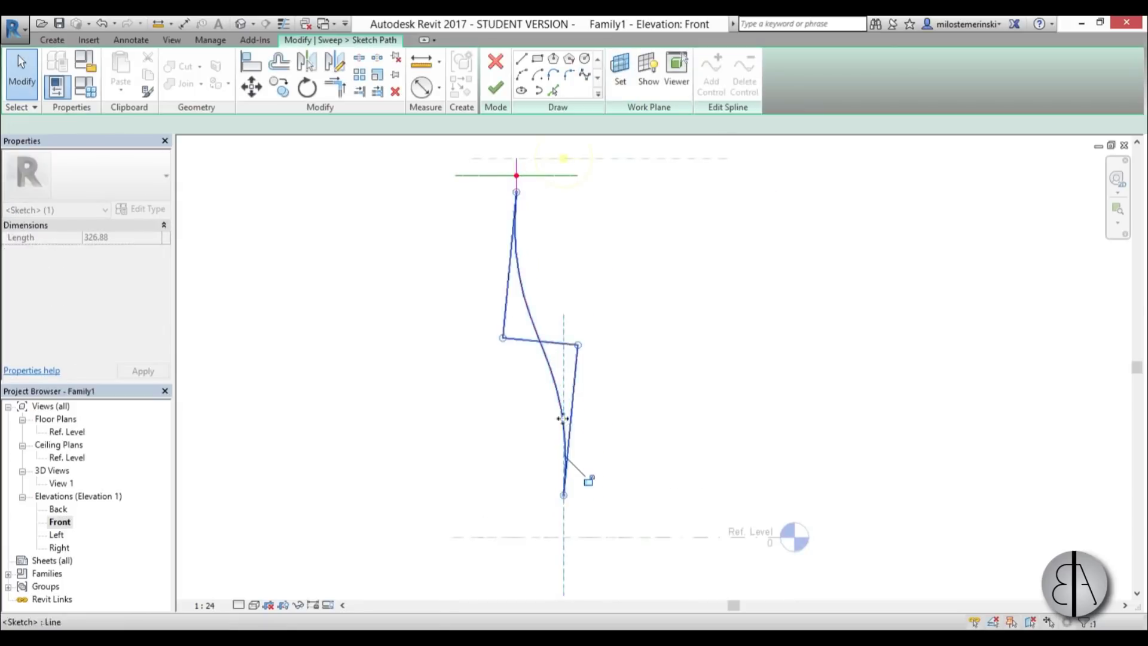
left_click(576, 354)
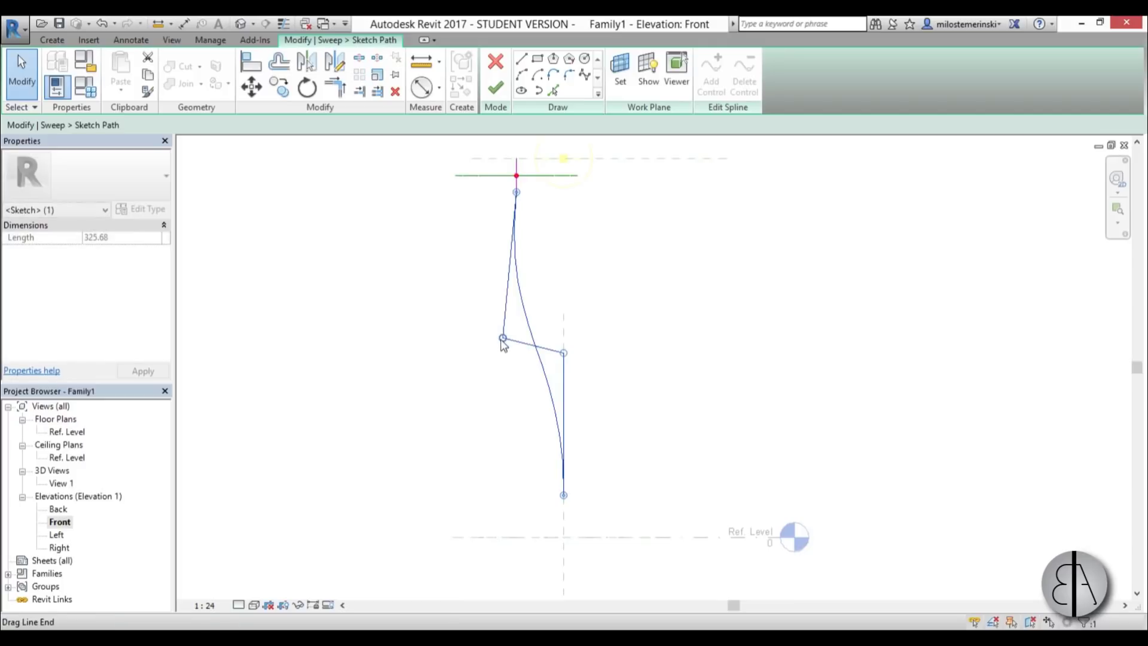
left_click_drag(506, 355, 563, 268)
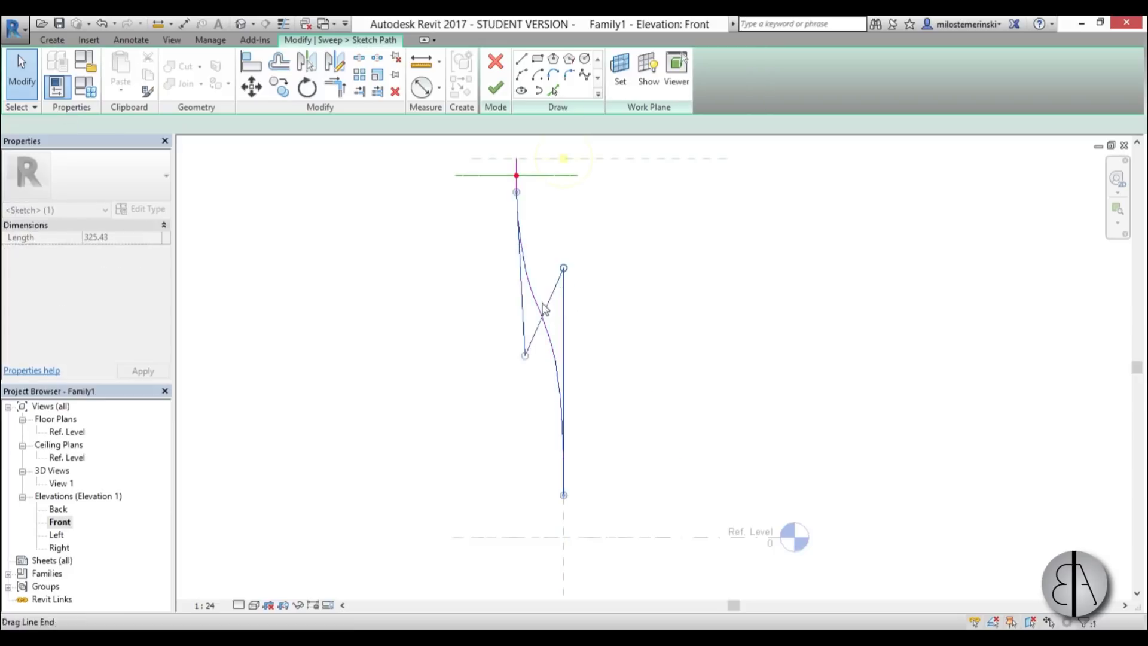
left_click_drag(522, 355, 517, 268)
left_click(645, 496)
Sketch a vertical line about 40 cm long from the spline's lower end to Ref. Level and finish the sweep path
mouse_move(644, 496)
middle_mouse_down()
mouse_move(607, 369)
mouse_move(604, 383)
middle_mouse_up()
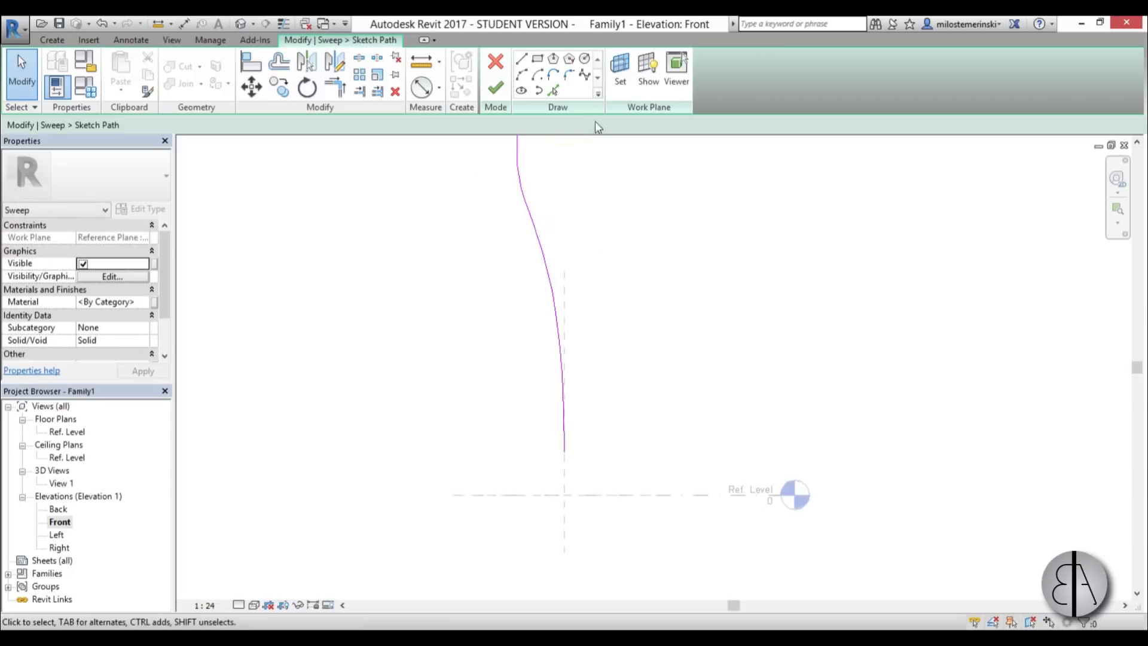
left_click(527, 60)
left_click(564, 451)
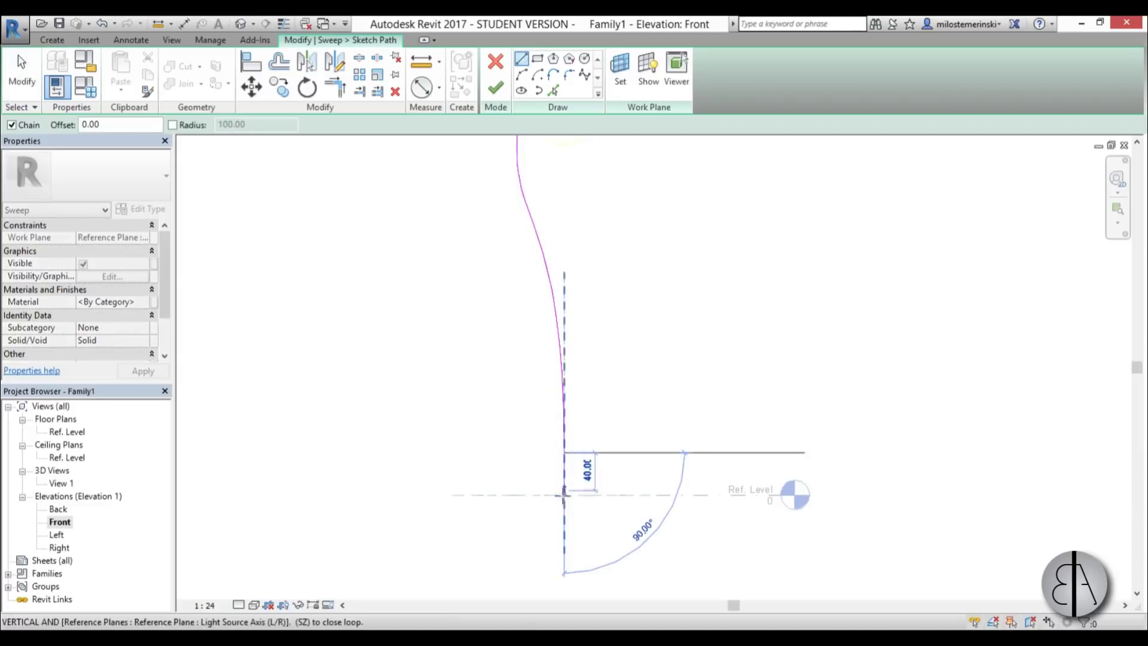
left_click(563, 495)
key("Escape")
key("Escape")
scroll(605, 439, "down", 2)
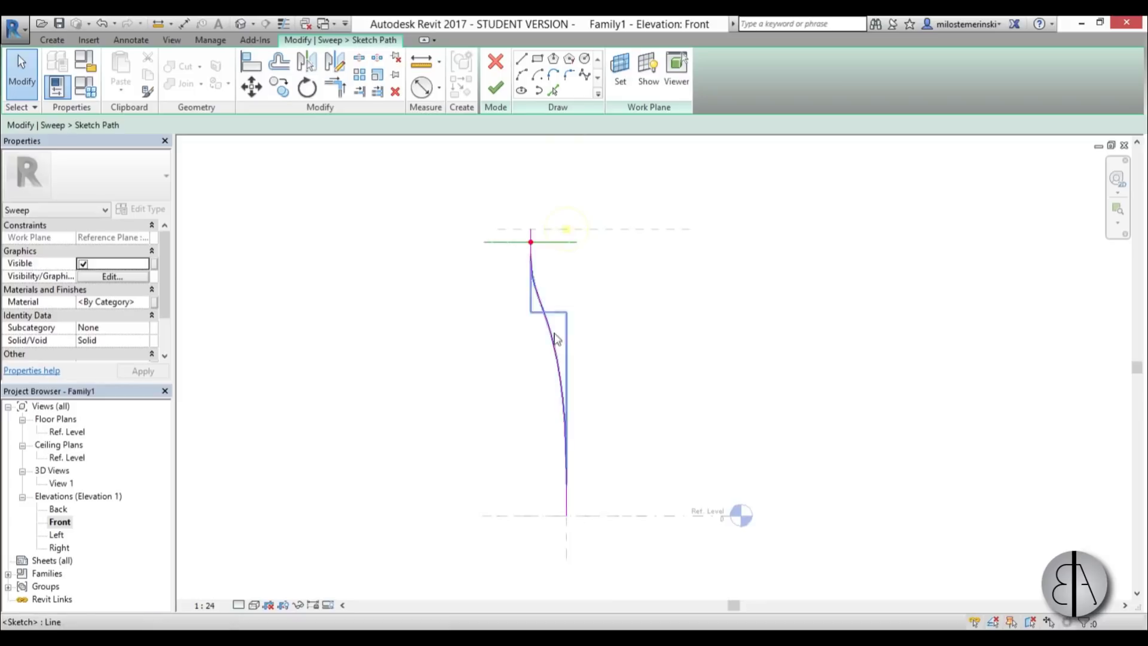
left_click(495, 88)
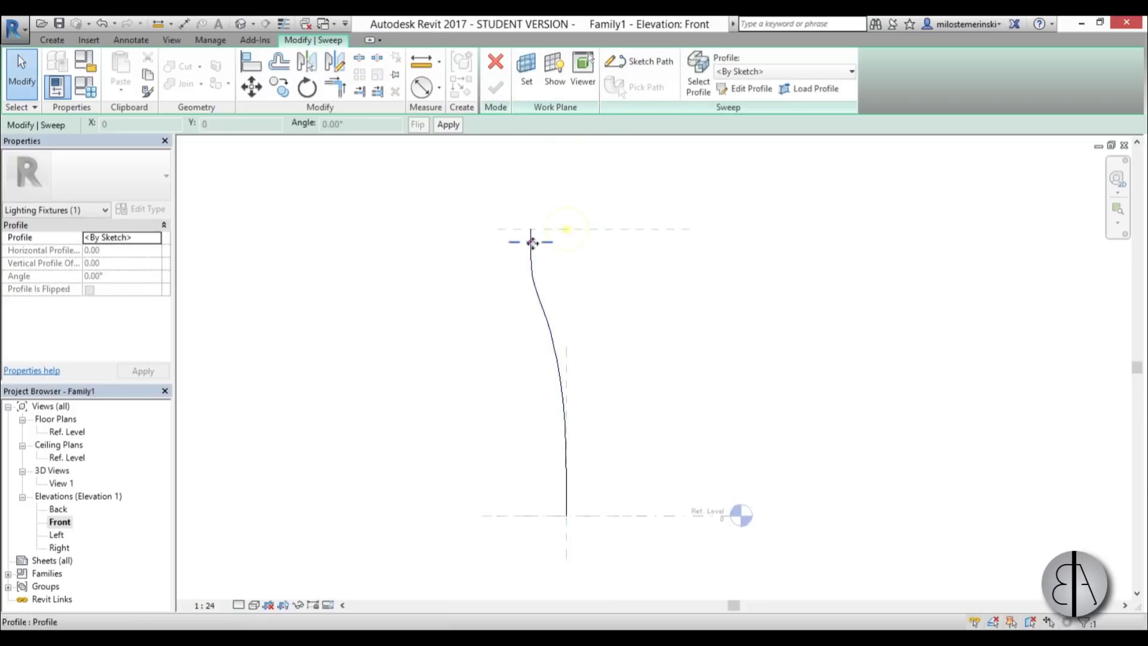
Start editing the sweep profile in 3D View 1 and orient the view toward the profile plane at the path's upper end
middle_click_drag(526, 307, 519, 333)
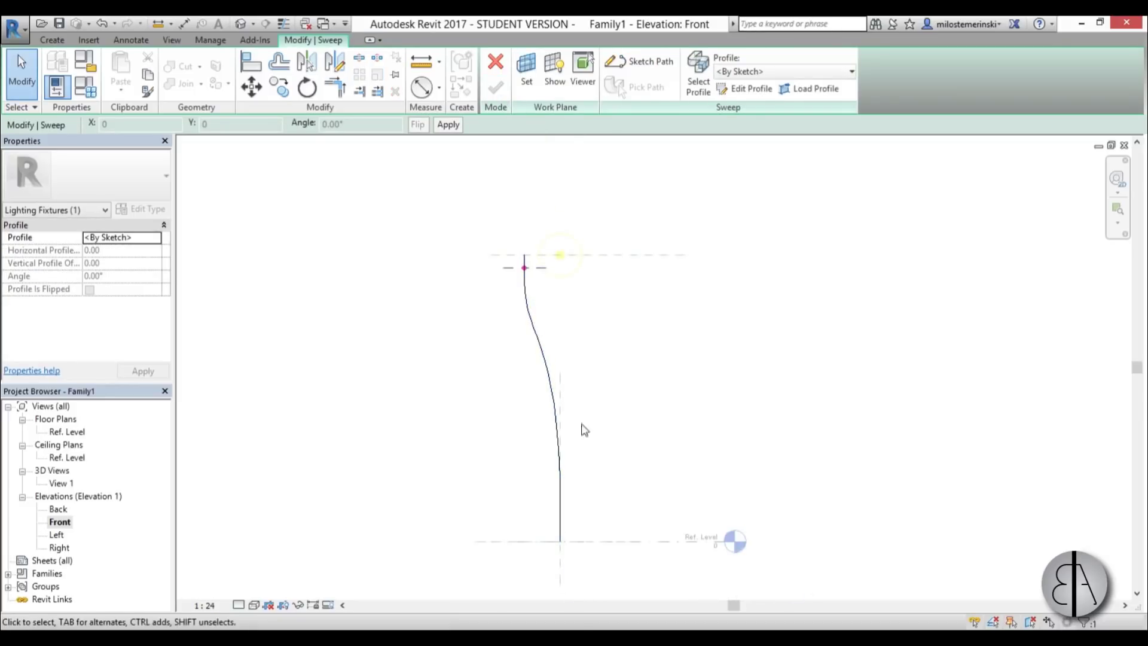
scroll(514, 261, "up", 3)
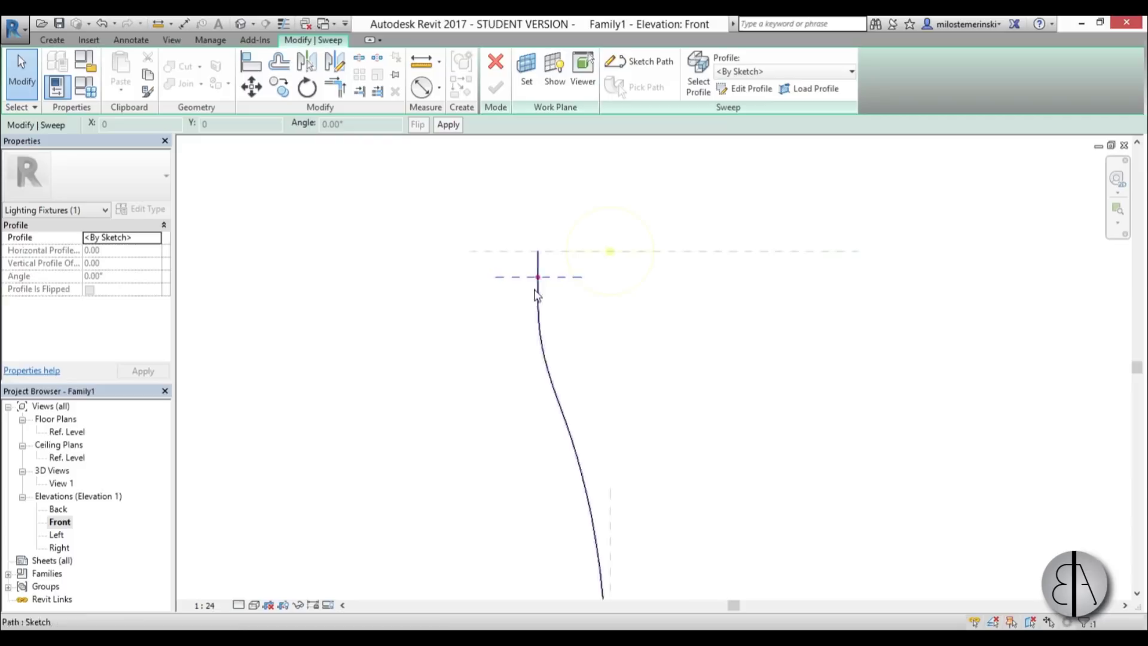
left_click(747, 88)
double_click(706, 372)
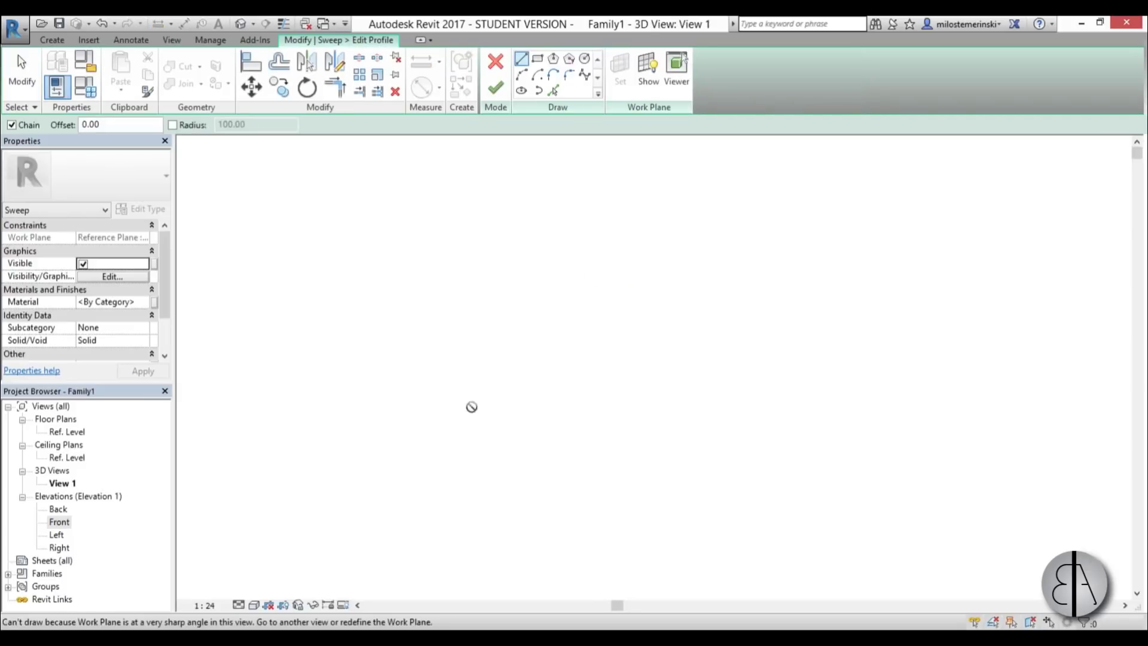
middle_click_drag(601, 342, 622, 300, "shift")
scroll(622, 300, "up", 5)
scroll(548, 402, "up", 3)
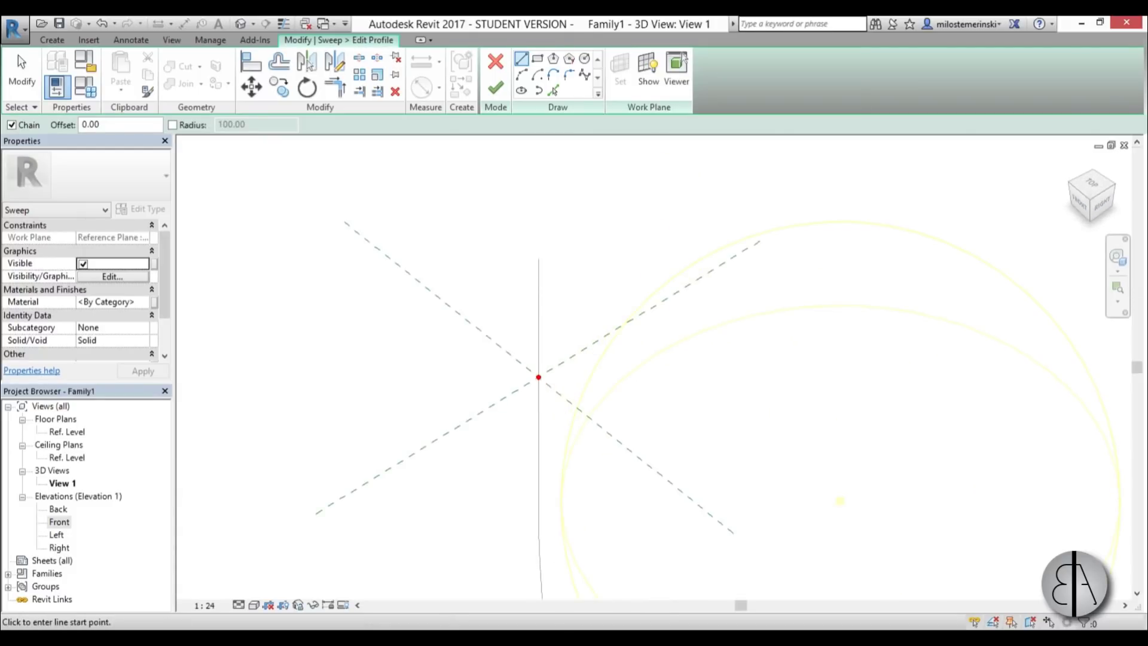
Sketch a circular profile centred on the path's profile point and set its radius to 3 cm
left_click(585, 58)
left_click(538, 377)
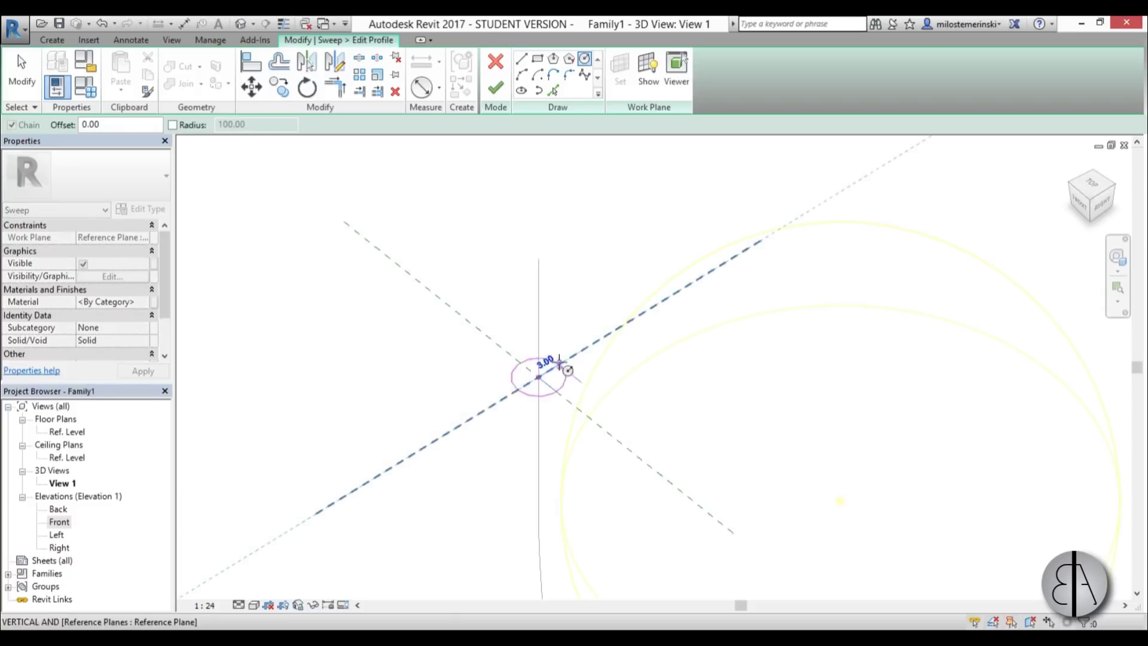
left_click(573, 367)
key("Escape")
key("Escape")
left_click(529, 390)
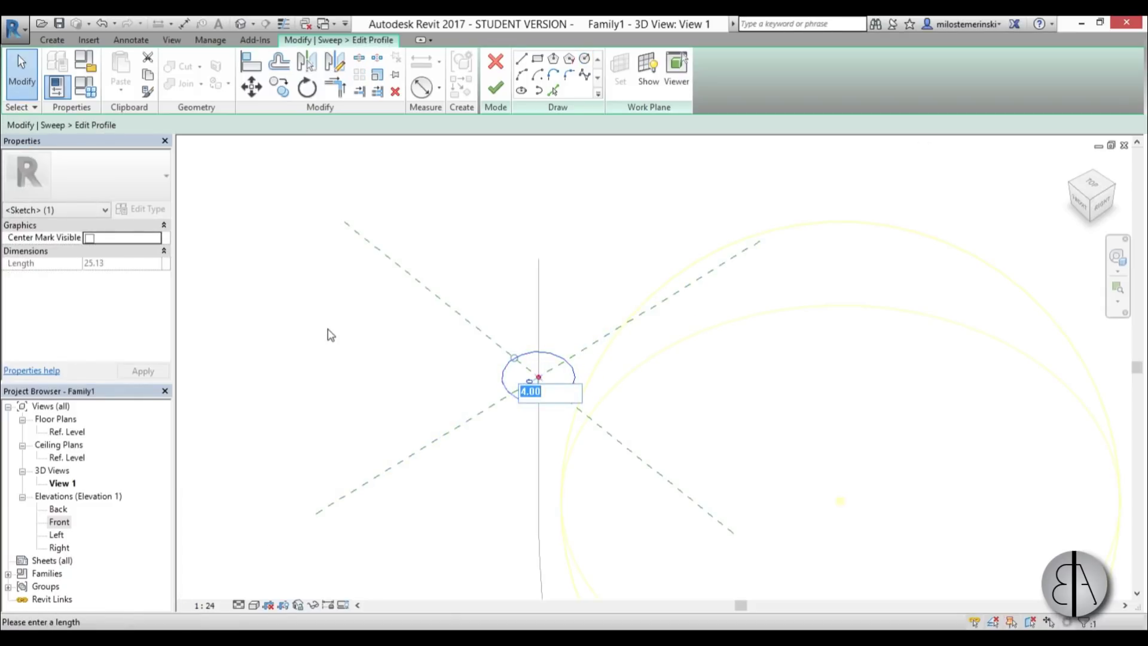
type("3")
key("Return")
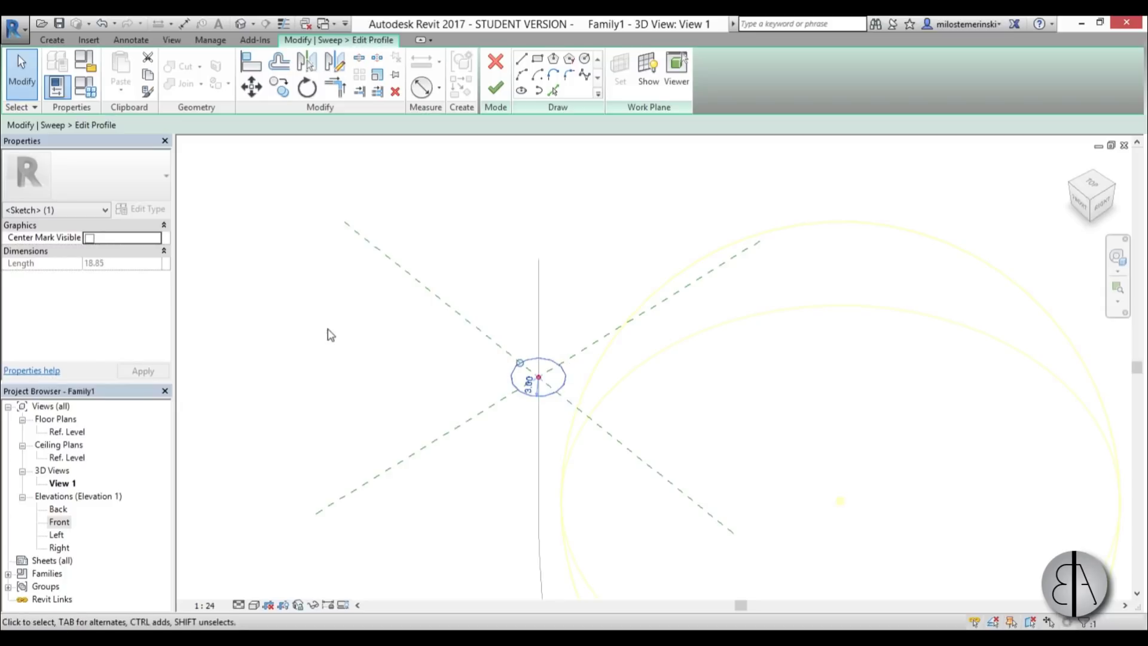
key("Escape")
Finish the circular profile and complete the sweep to form the fixture's curved pole
scroll(610, 302, "down", 3)
left_click(495, 87)
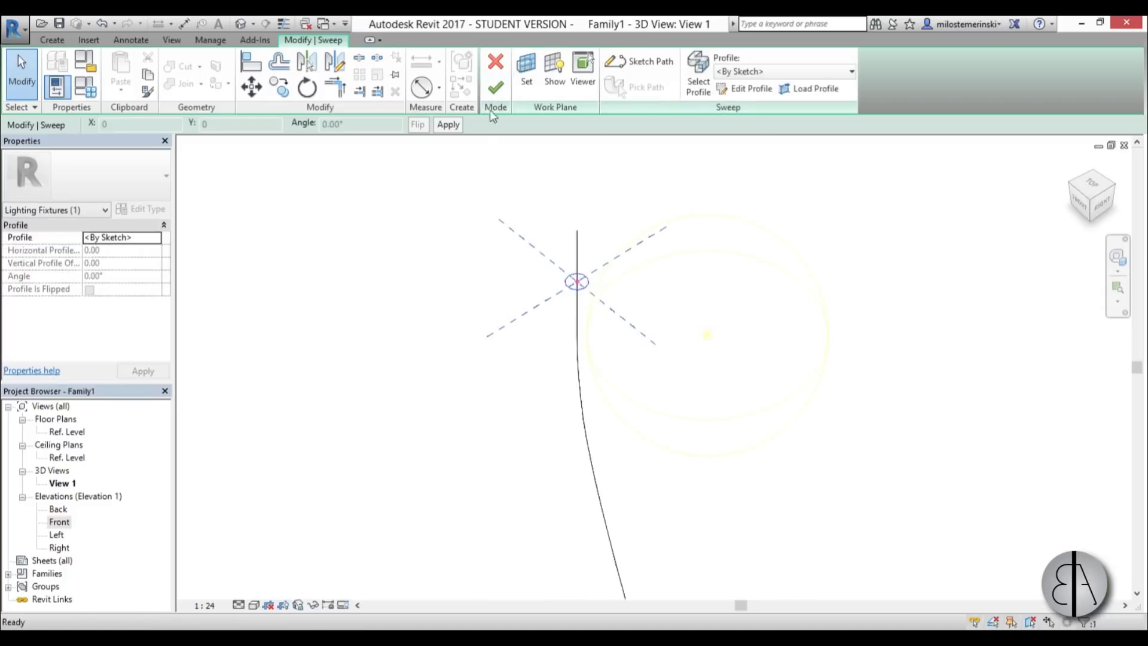
left_click(495, 88)
middle_click_drag(657, 535, 489, 161, "shift")
scroll(533, 181, "up", 3)
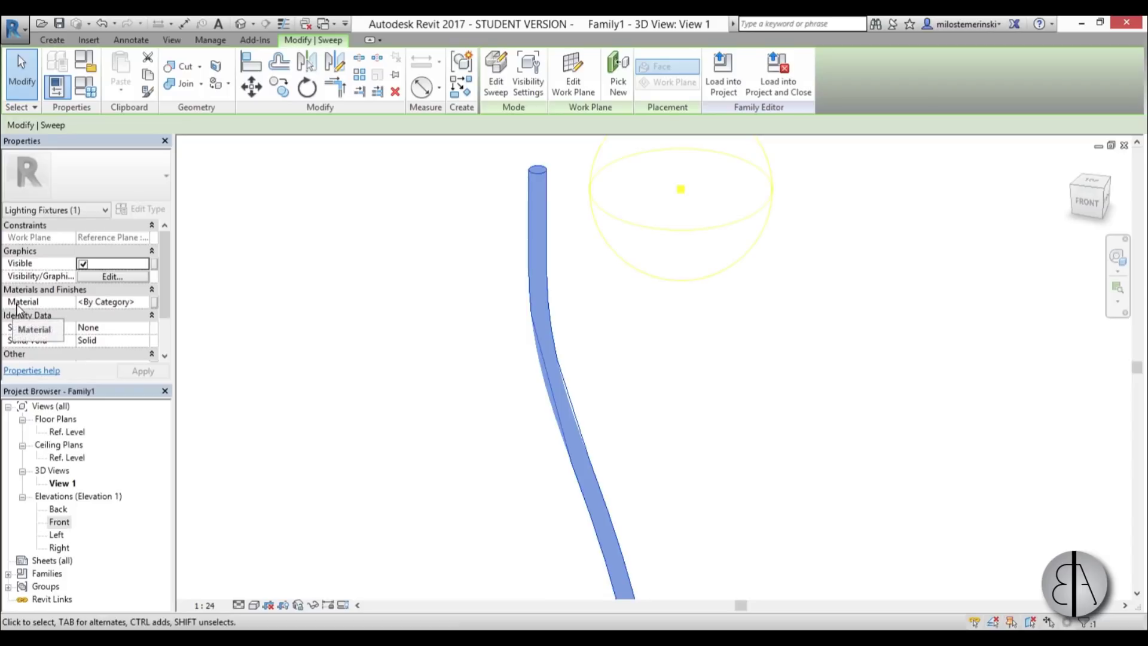
Assign the Aluminum 7075 material from the Autodesk Metal library to the swept pole
left_click(142, 301)
left_click(144, 301)
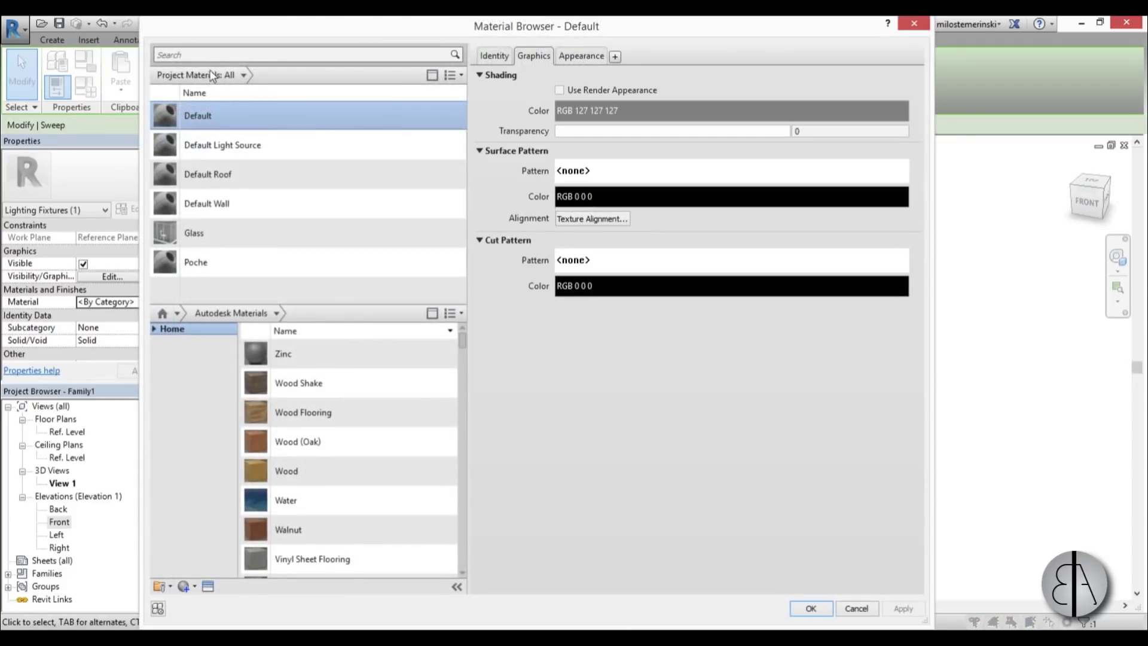
left_click(154, 328)
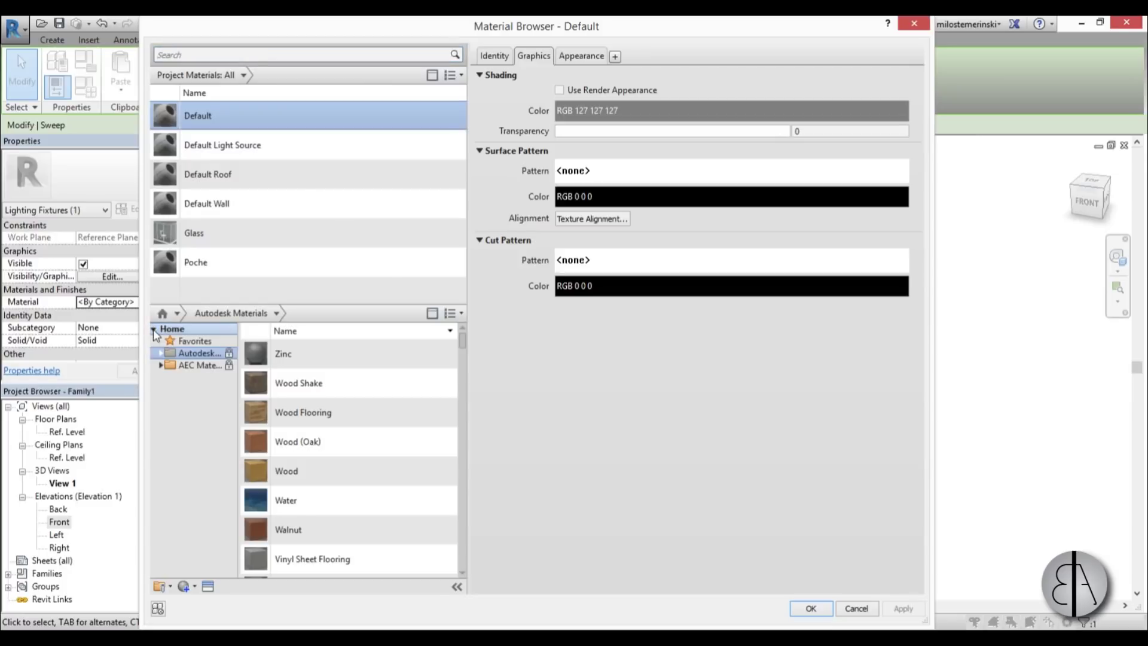
left_click(159, 353)
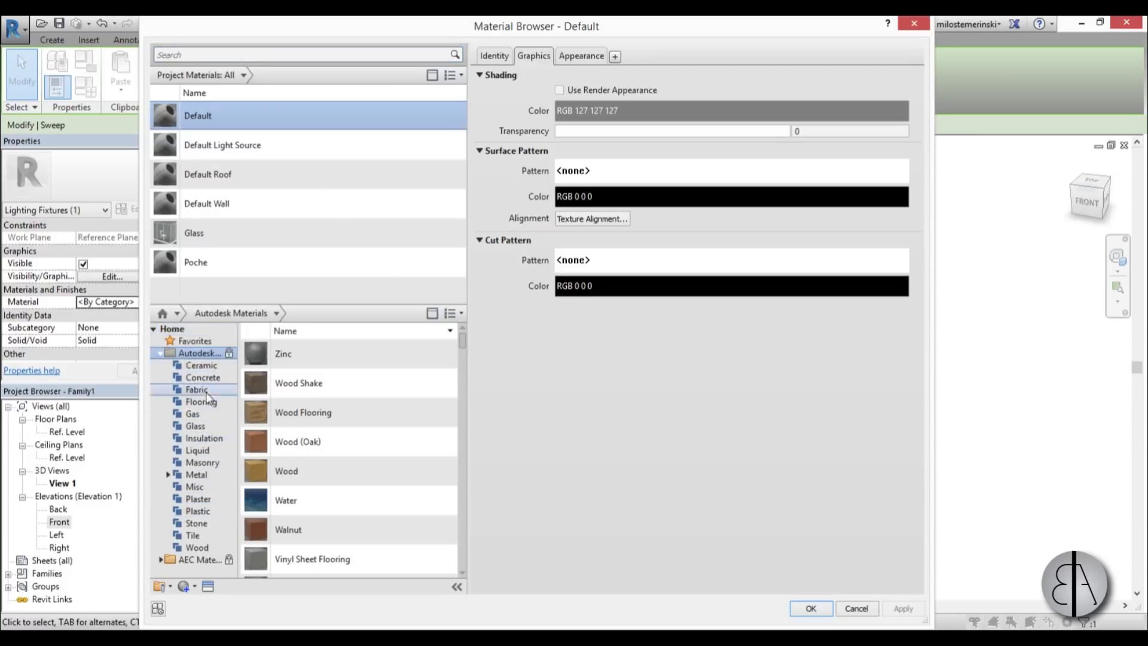
left_click(208, 477)
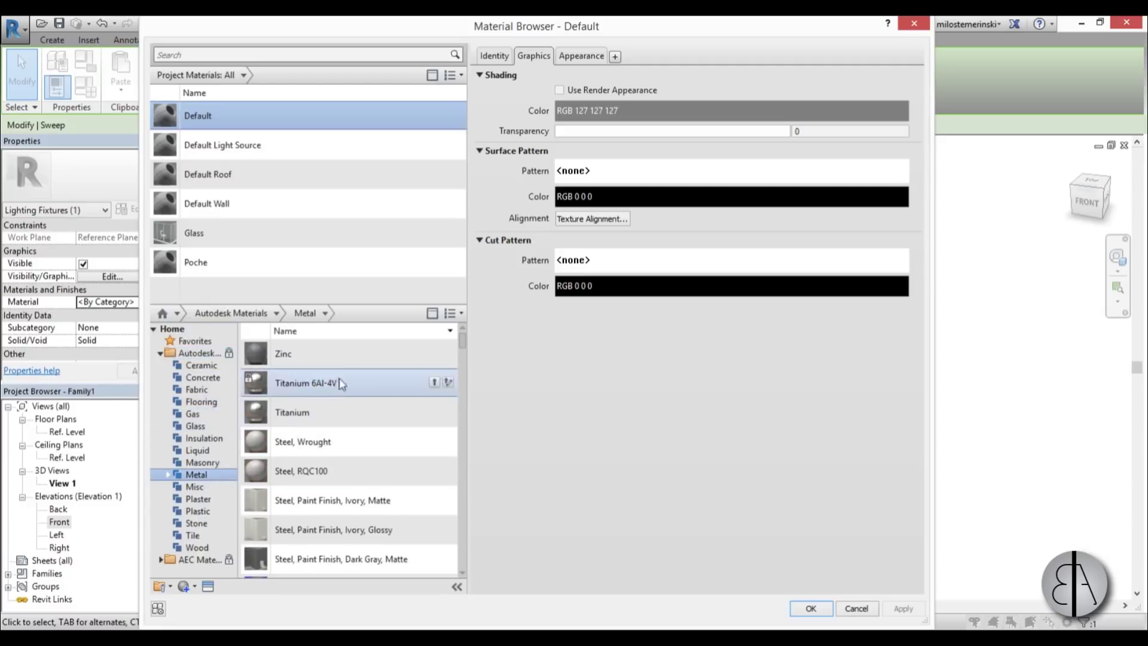
left_click_drag(460, 345, 468, 522)
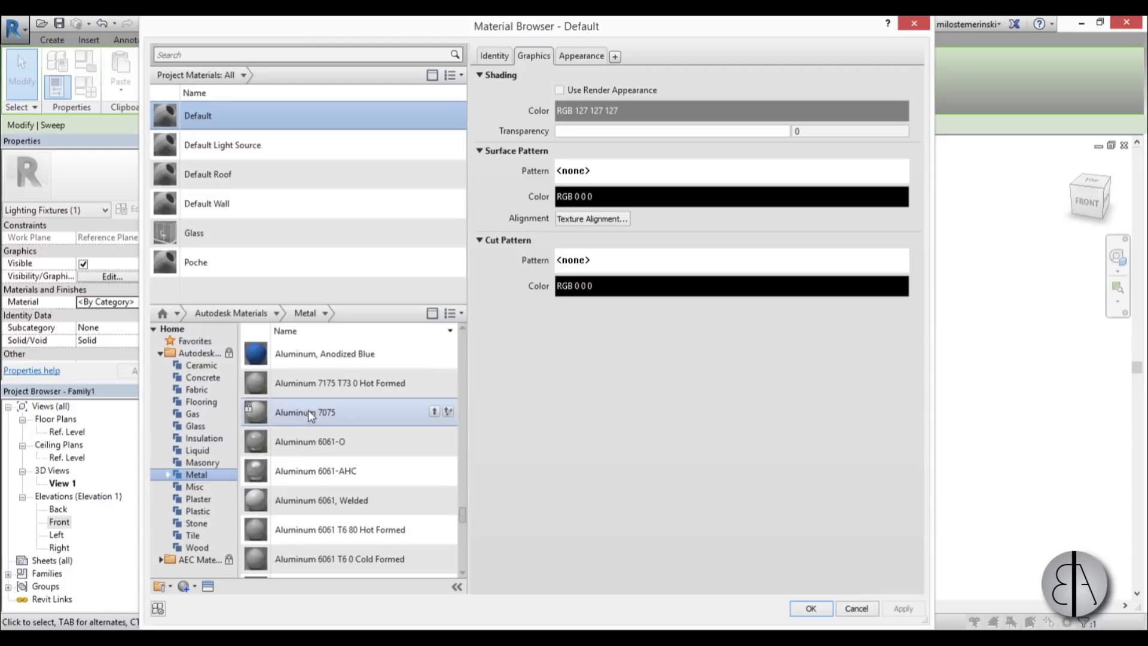
left_click(434, 412)
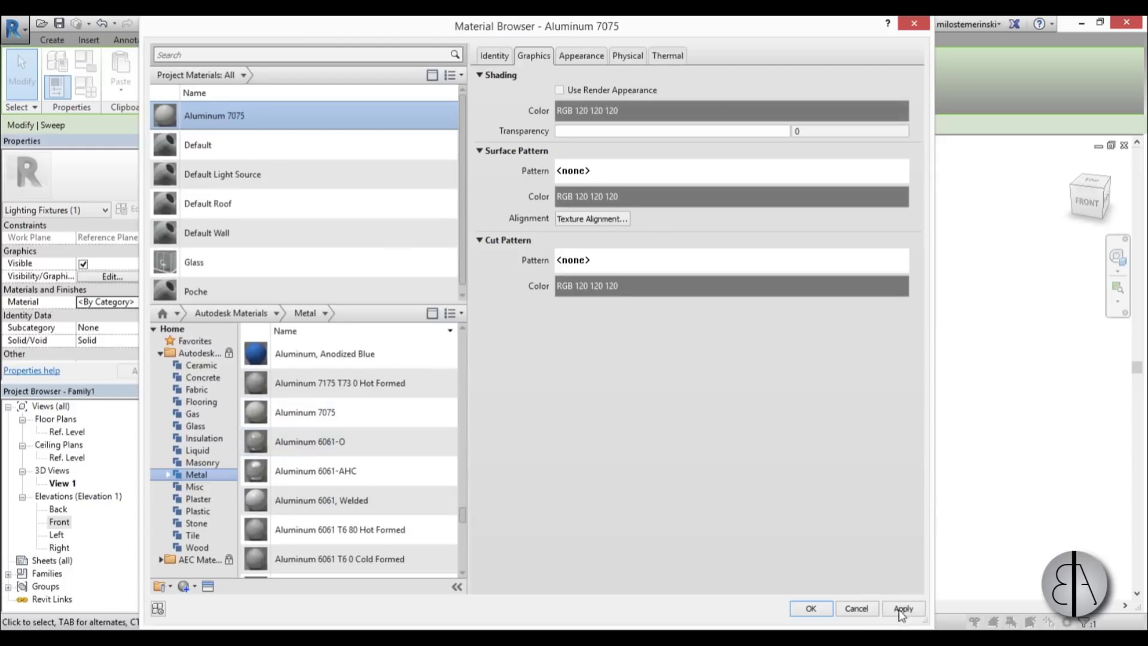
left_click(810, 607)
left_click(469, 300)
scroll(621, 360, "down", 1)
middle_click_drag(621, 360, 580, 408)
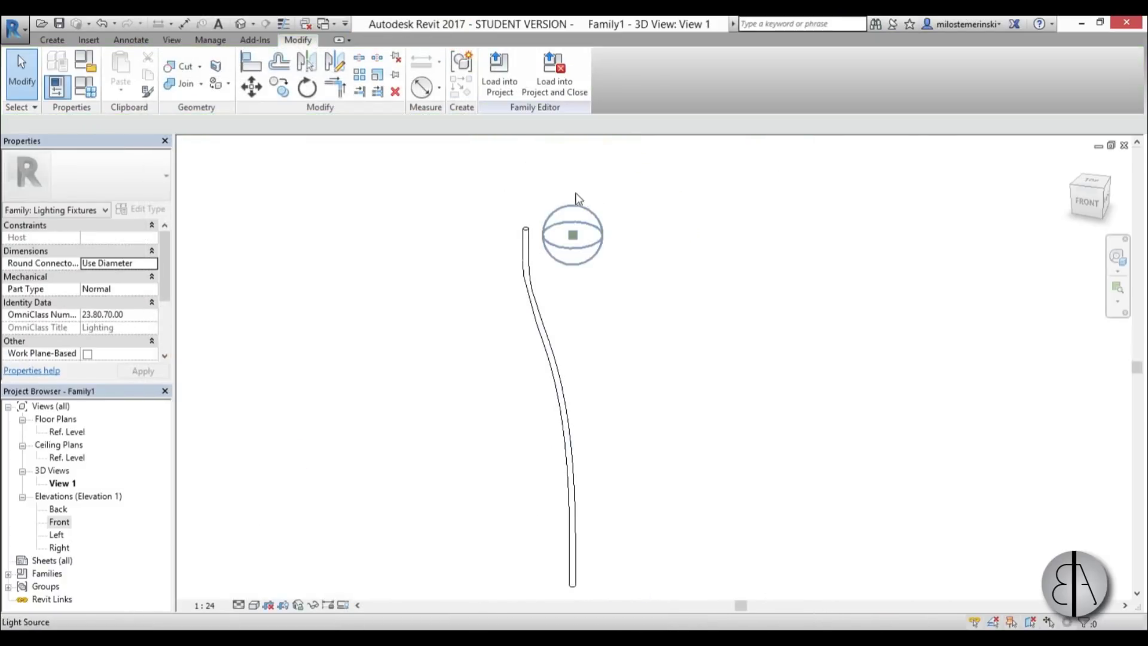
middle_click_drag(644, 312, 617, 297)
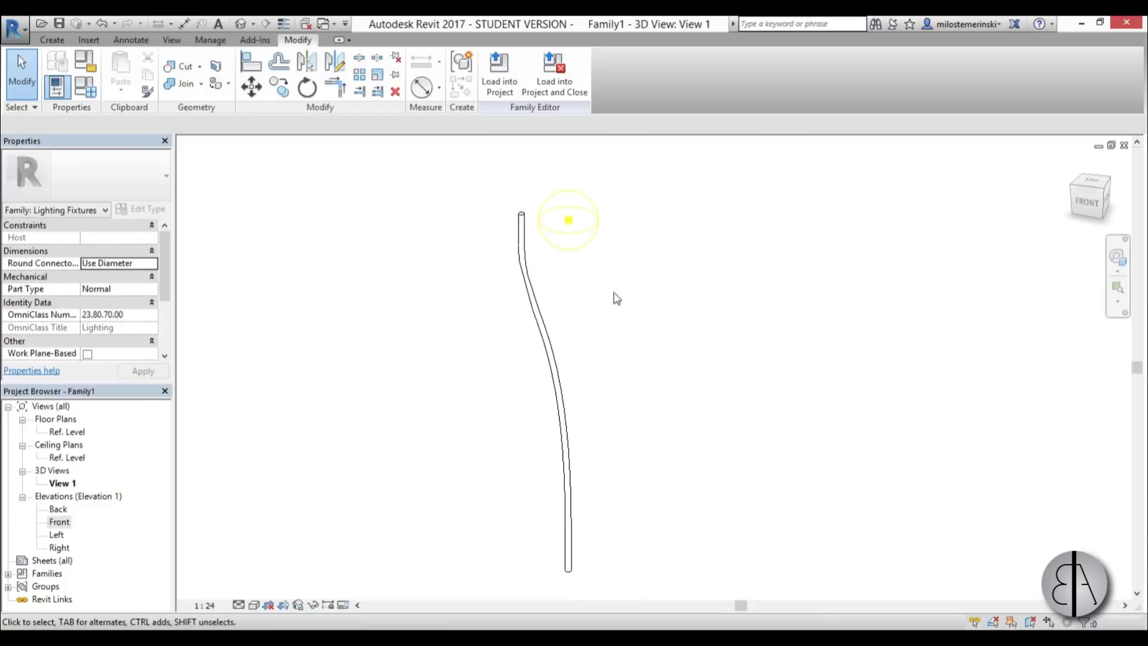
Set the Ref. Level floor plan's view range to a top offset of 500 and a cut plane offset of 450
double_click(63, 433)
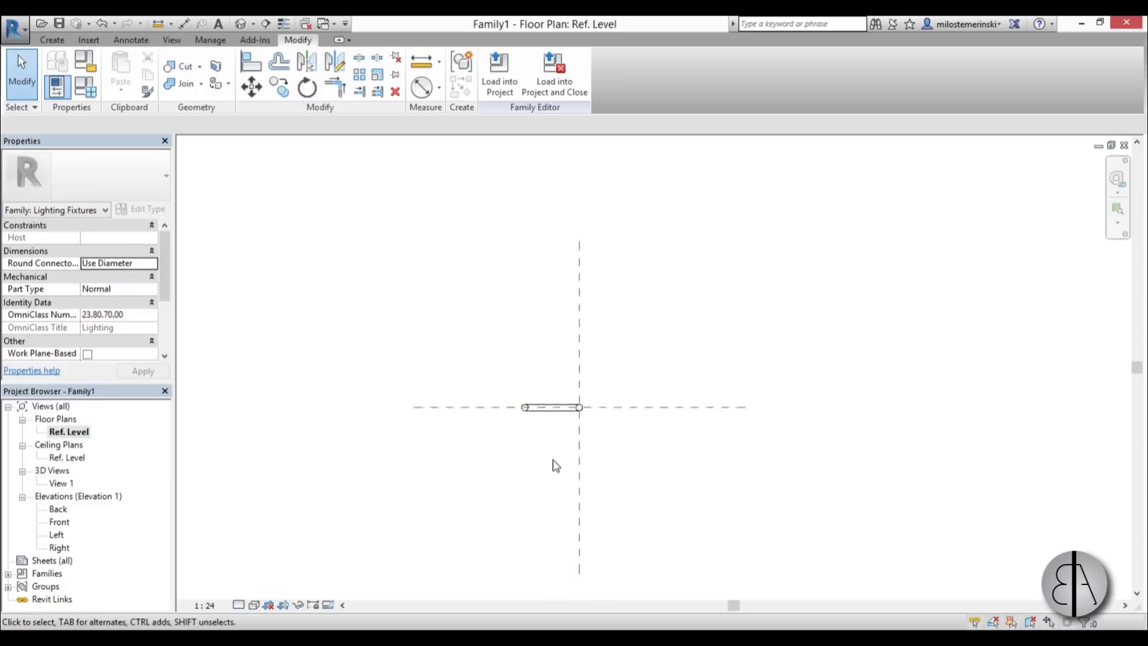
scroll(544, 335, "up", 3)
middle_click_drag(554, 433, 526, 472)
key("v")
key("r")
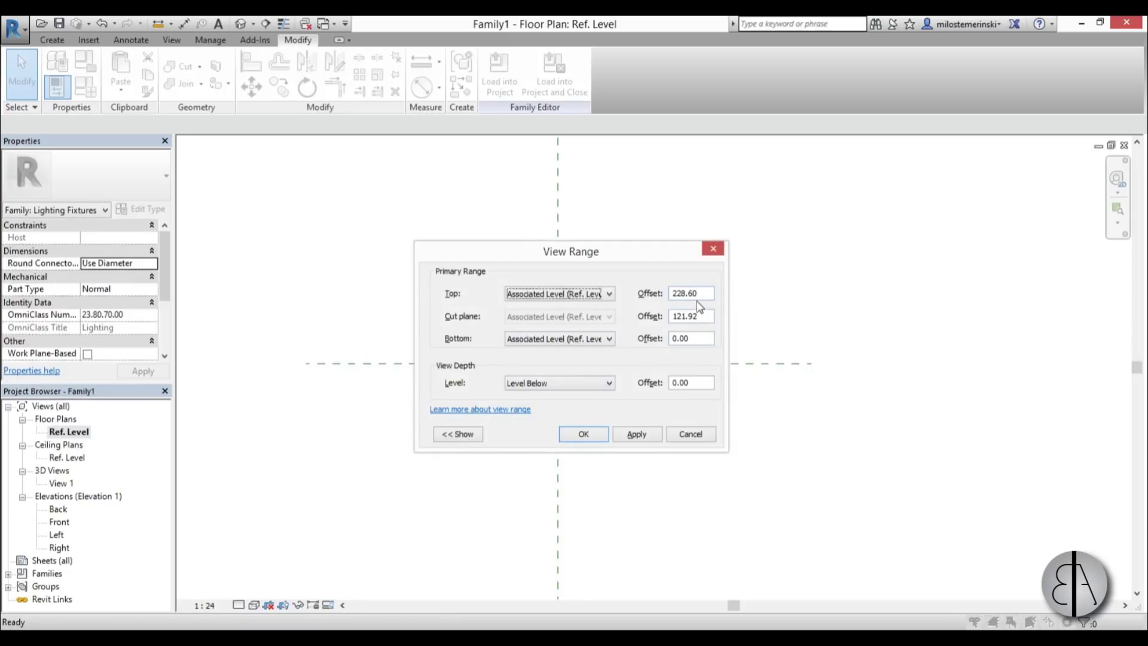
key("Tab")
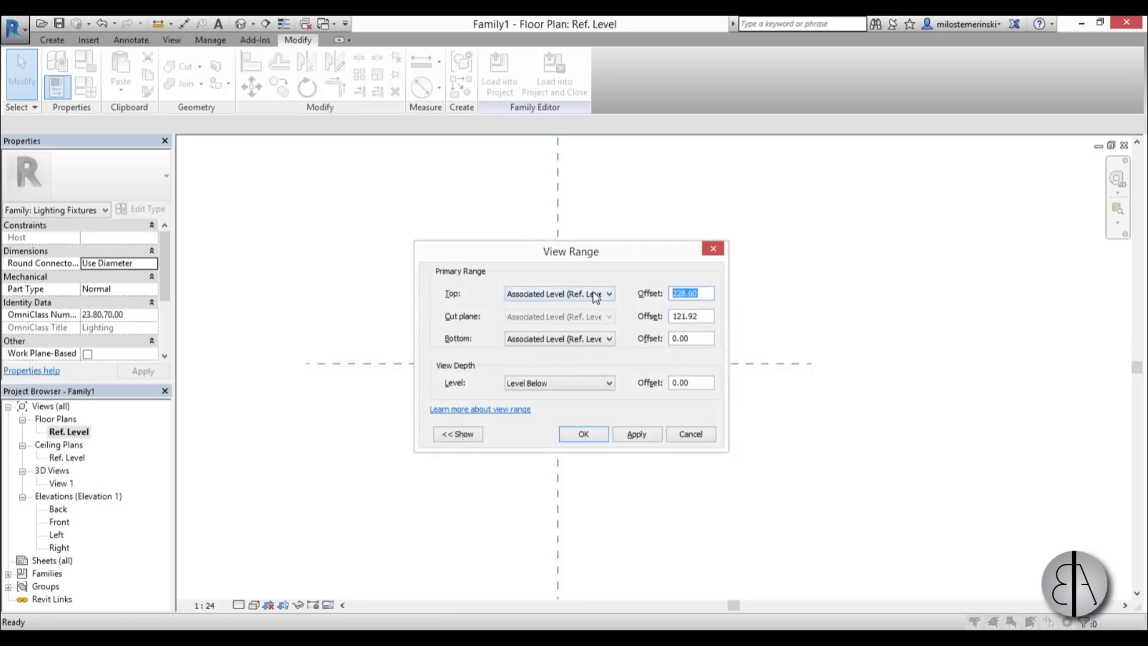
type("500")
double_click(687, 315)
type("450")
left_click(582, 434)
scroll(528, 353, "up", 3)
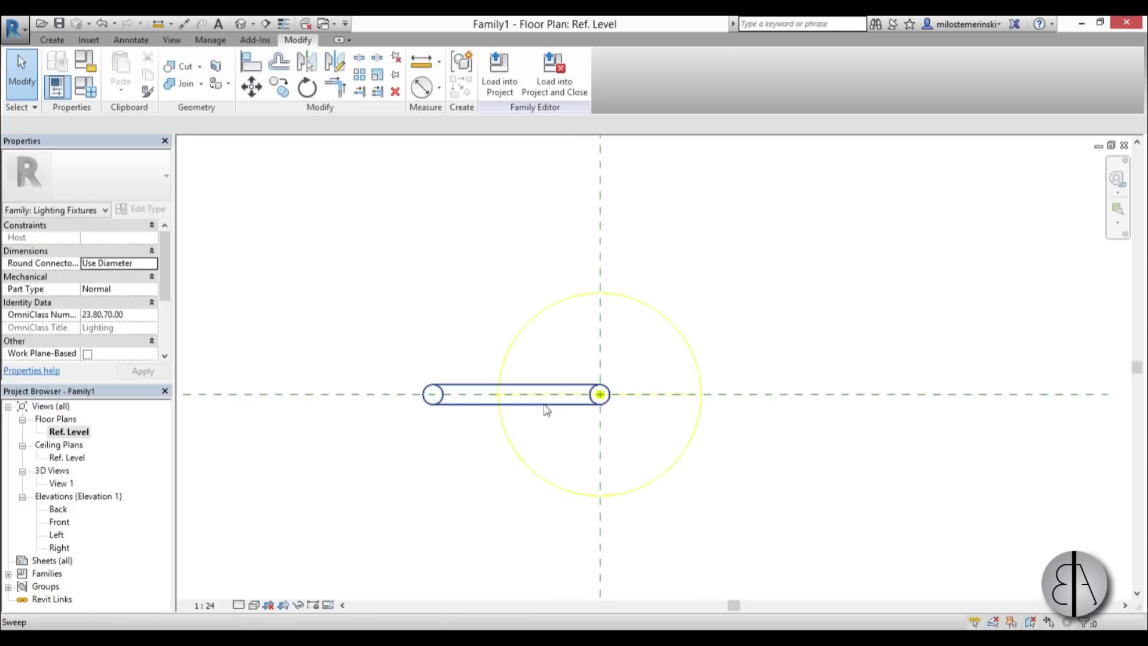
middle_click_drag(546, 410, 527, 383)
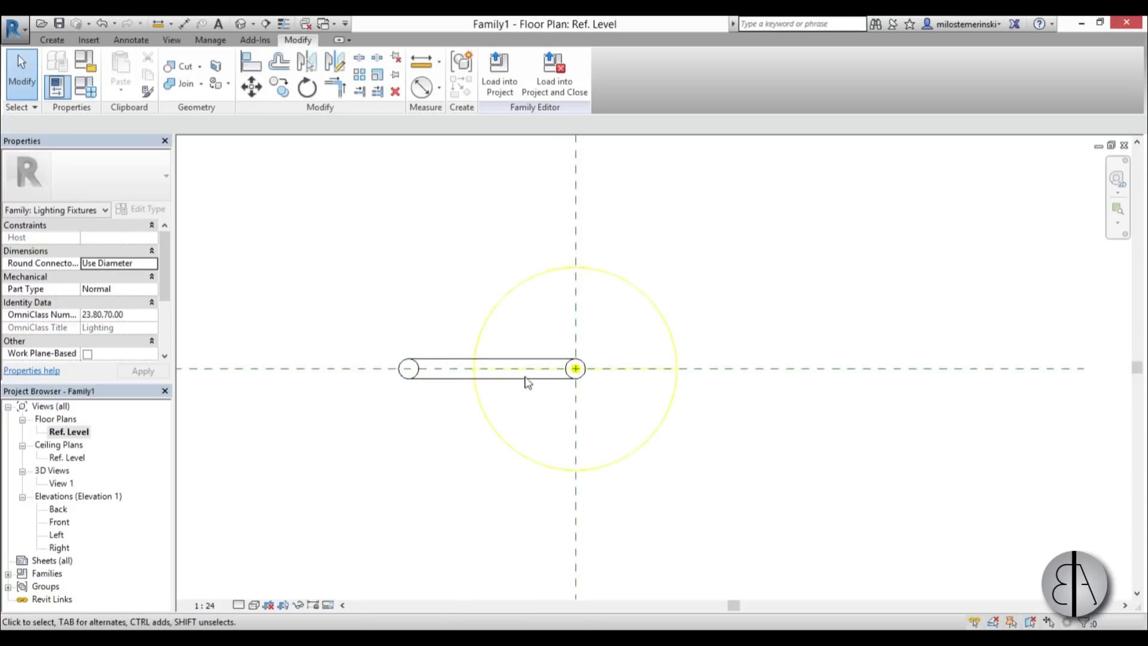
Start a new sweep with a sketched path and set its work plane to Reference Plane : Light Source Elevation
left_click(51, 40)
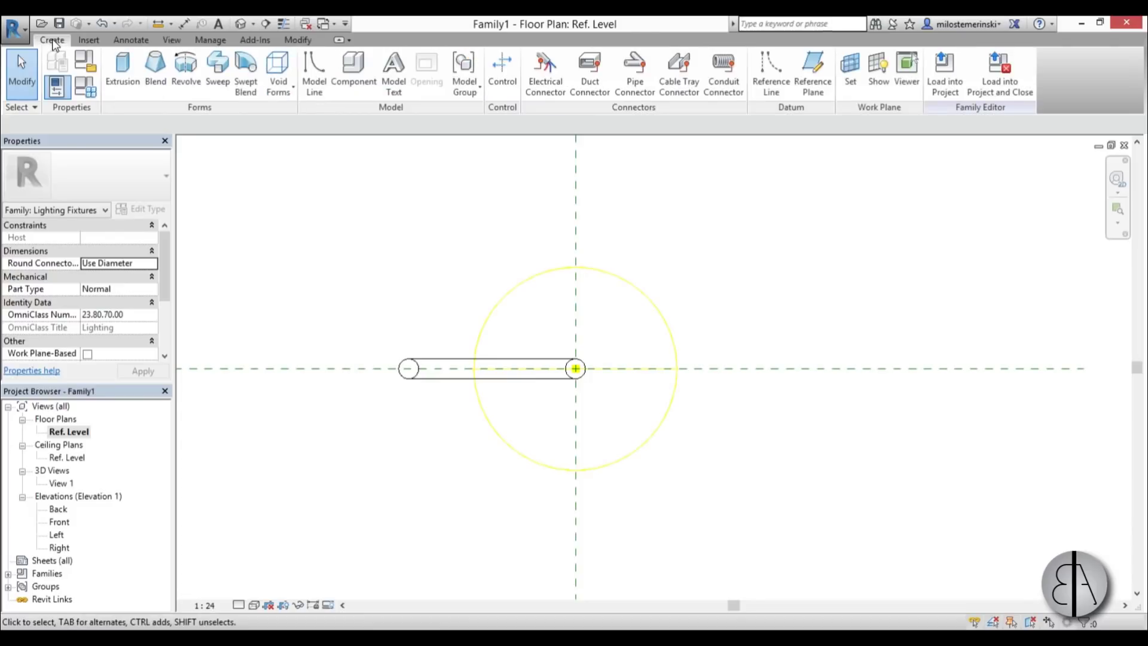
left_click(219, 89)
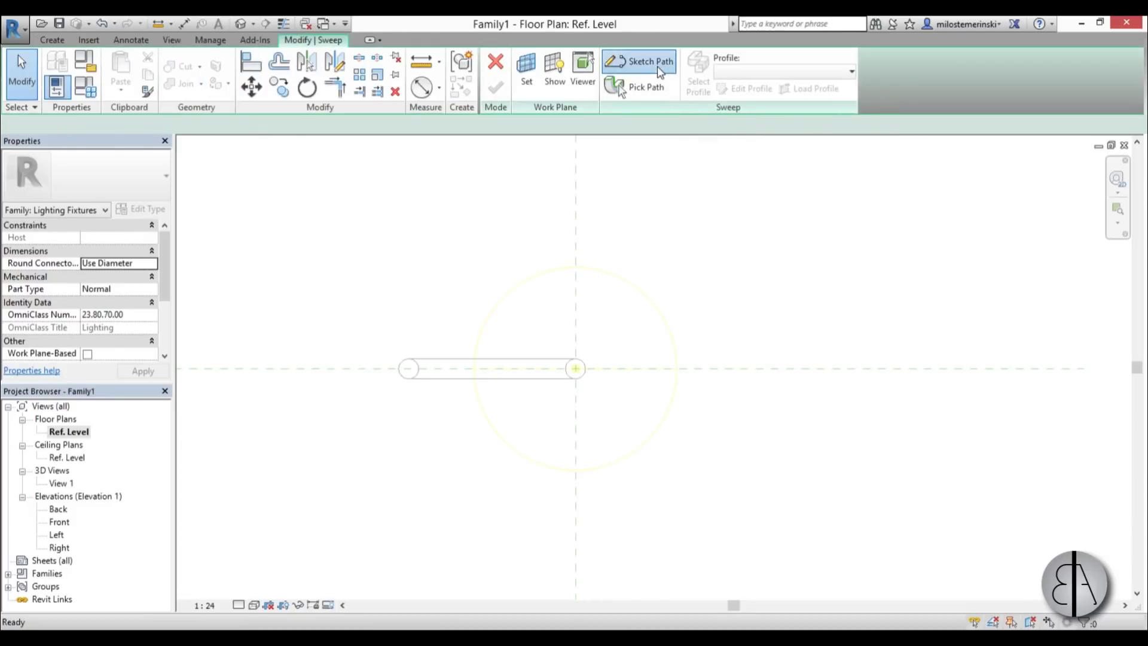
left_click(657, 66)
left_click(620, 95)
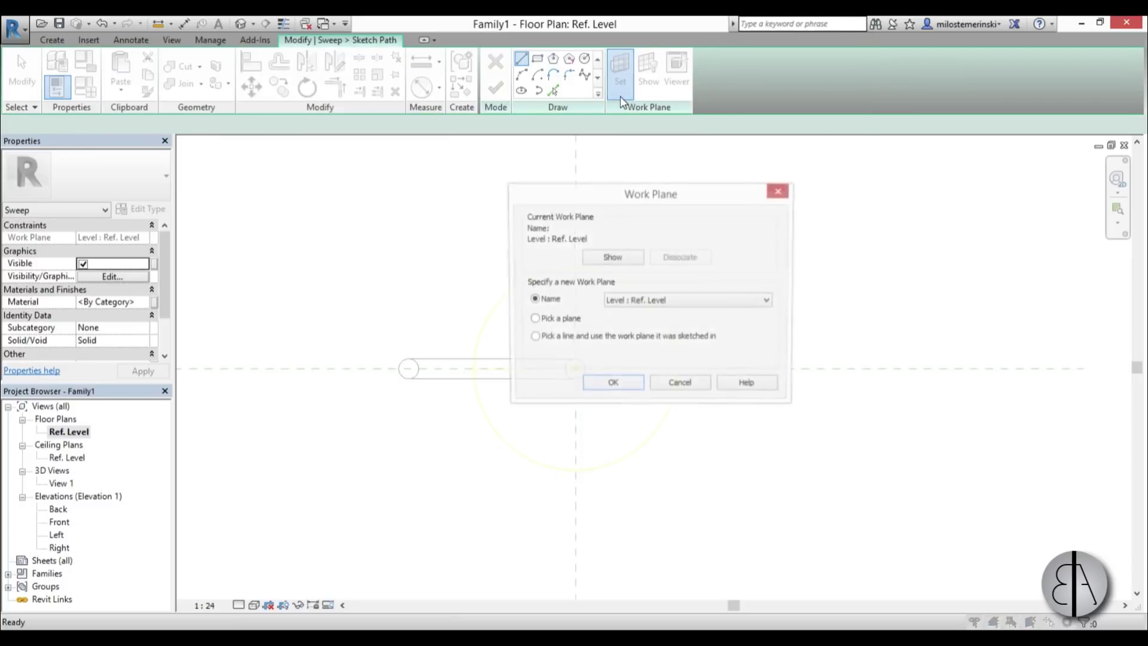
left_click(653, 303)
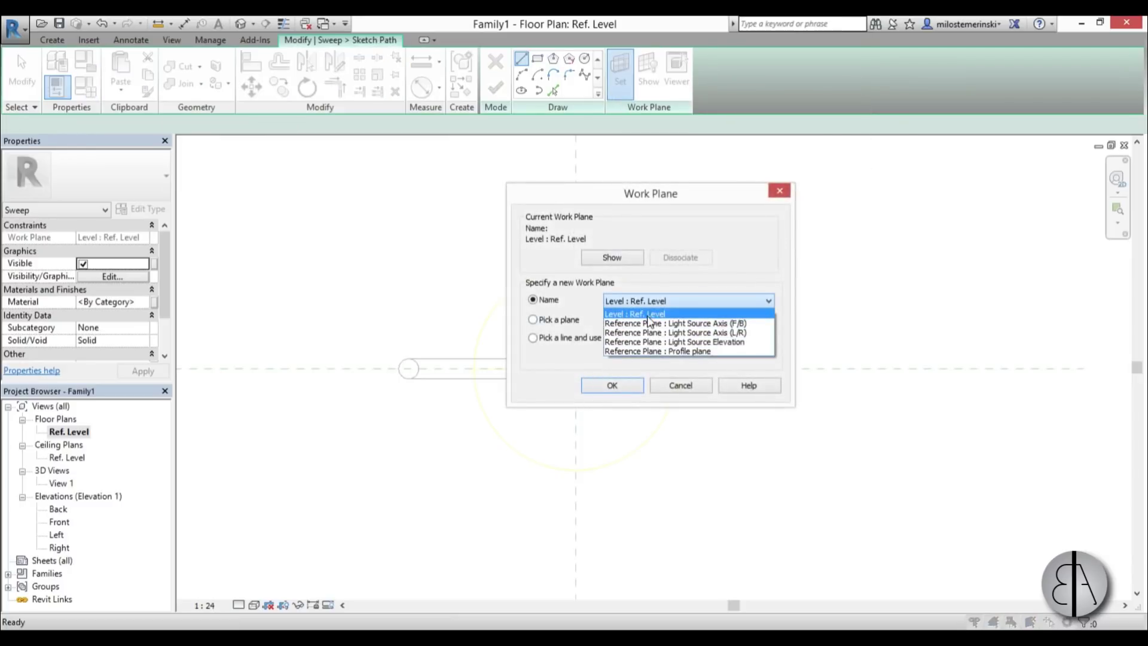
left_click(686, 342)
left_click(617, 388)
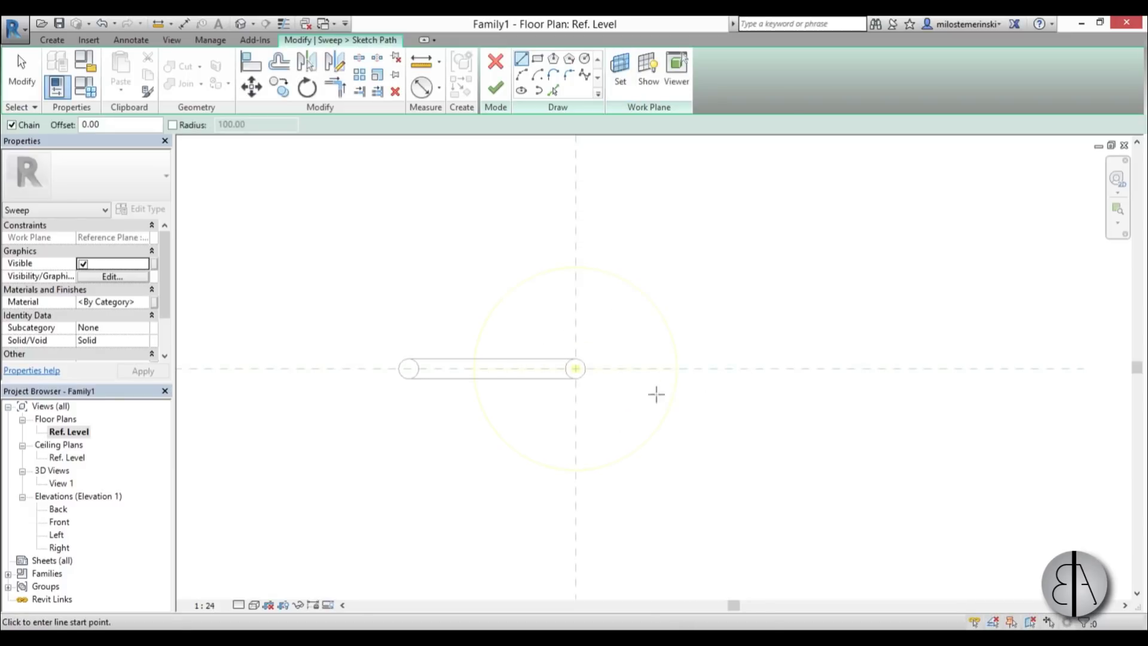
Sketch a circular sweep path with a 50 cm radius, centred on the intersection of the light source axes
scroll(570, 387, "up", 2)
left_click(585, 59)
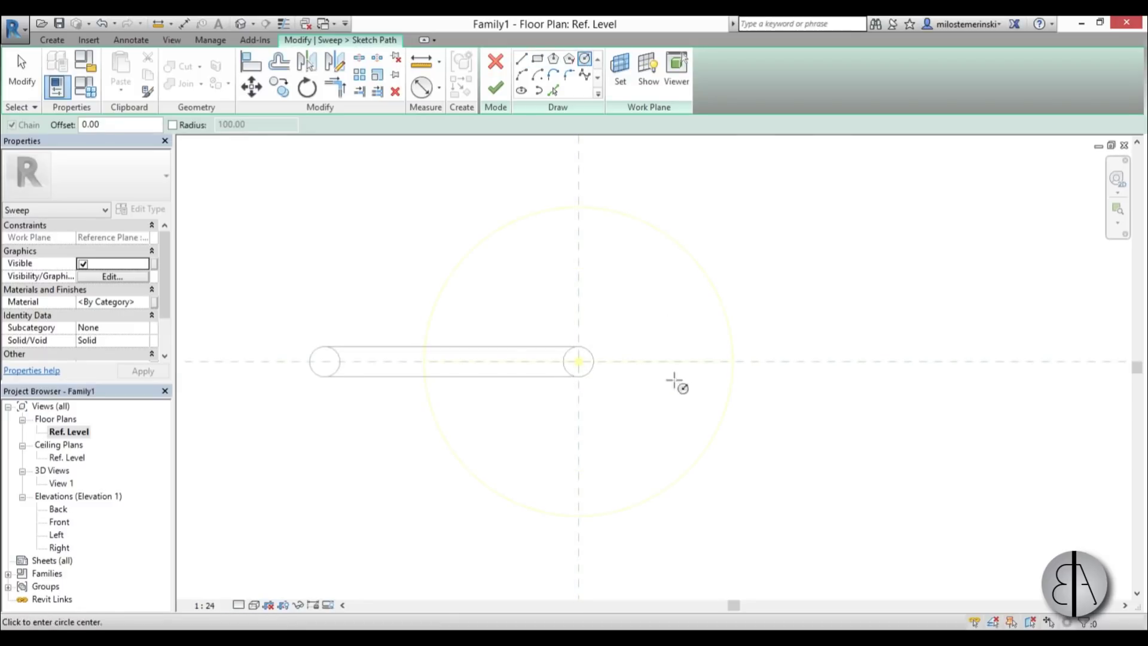
scroll(578, 362, "up", 2)
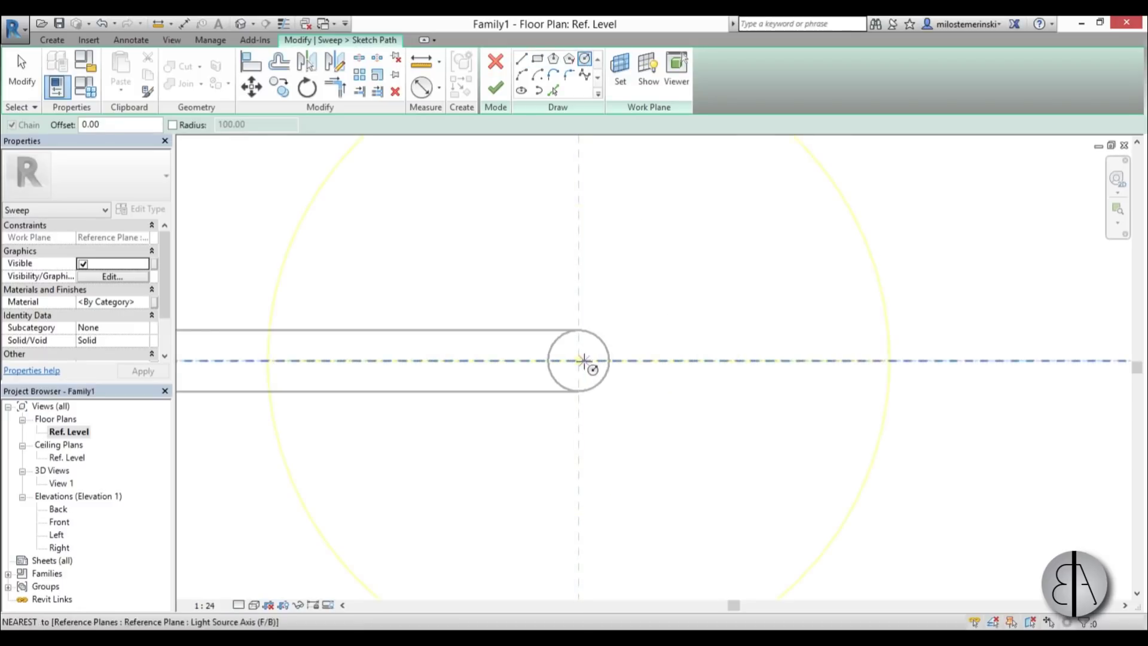
left_click(578, 360)
scroll(579, 355, "down", 2)
scroll(474, 289, "down", 2)
scroll(358, 330, "up", 3)
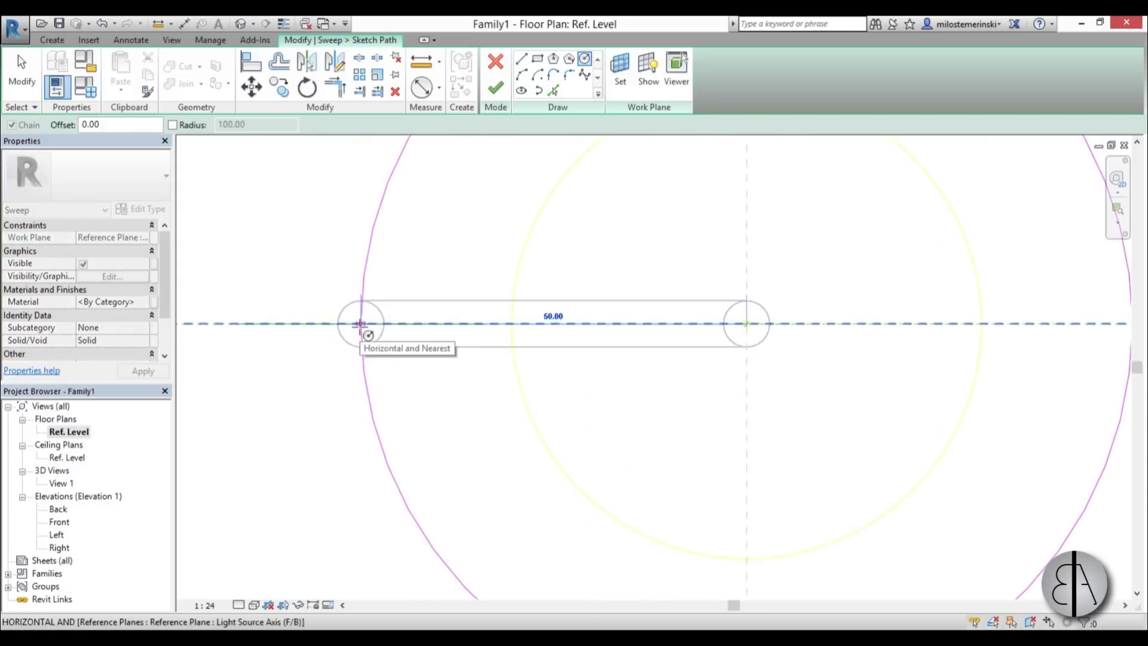
scroll(362, 324, "up", 3)
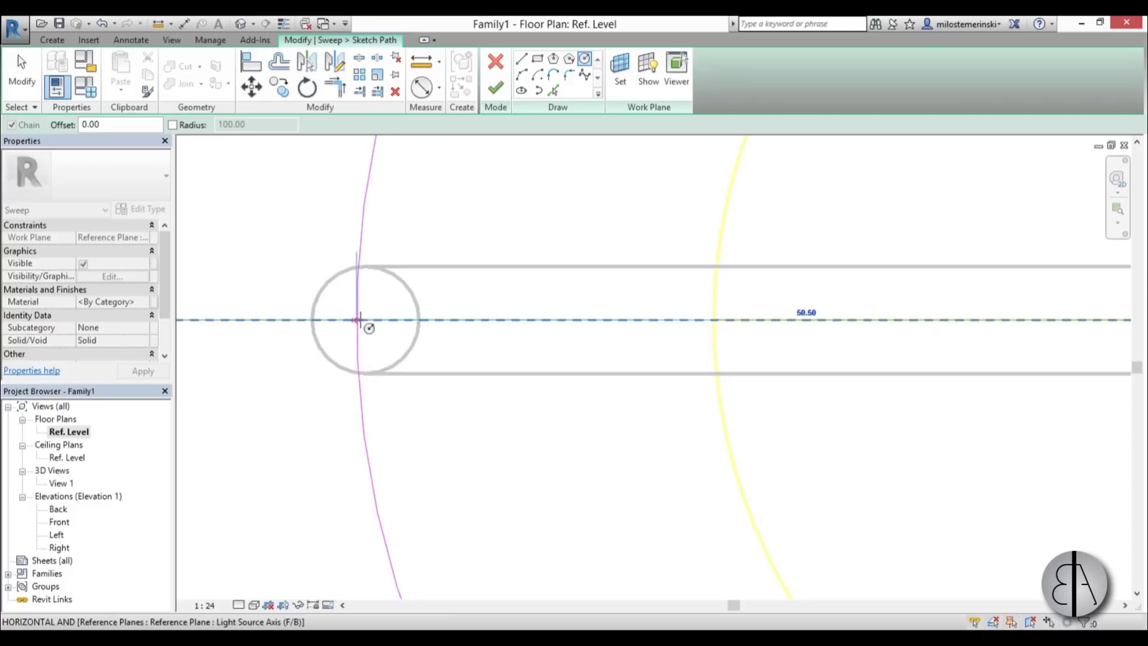
scroll(362, 326, "up", 1)
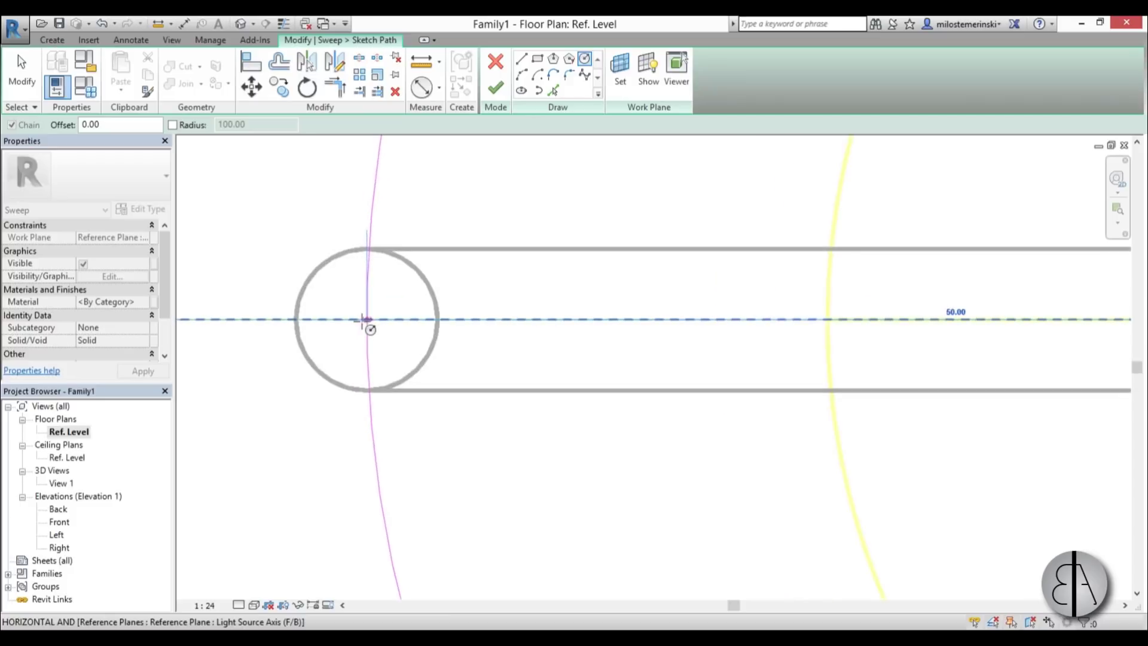
scroll(377, 416, "down", 3)
left_click(373, 399)
key("Escape")
key("Escape")
scroll(418, 380, "down", 5)
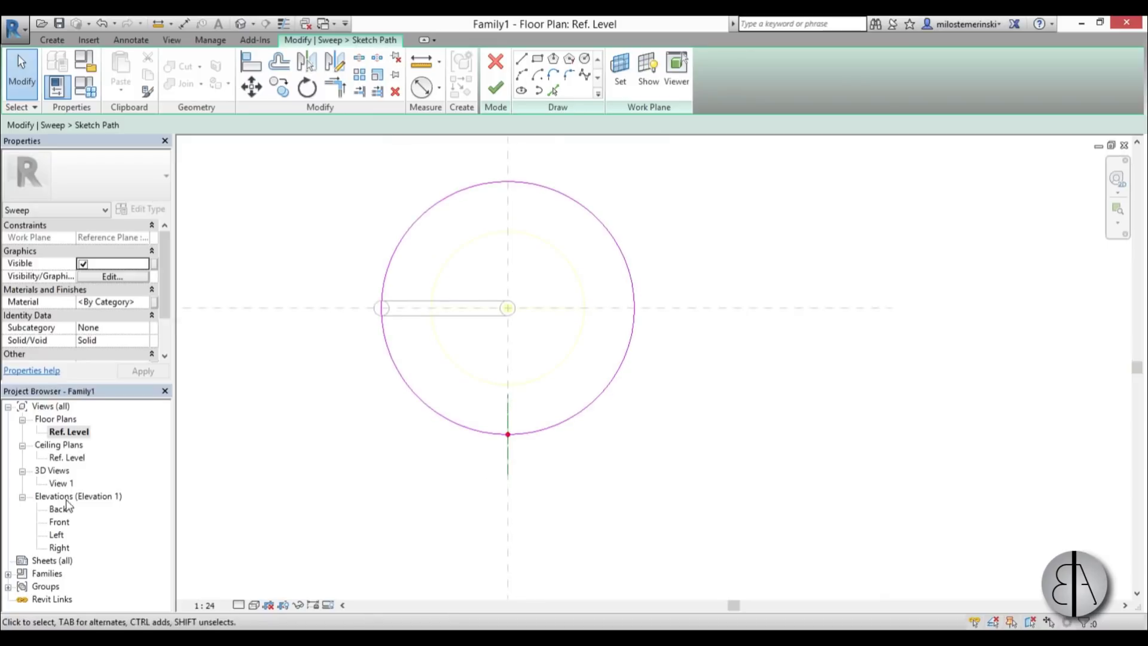
left_click(430, 405)
left_click(367, 453)
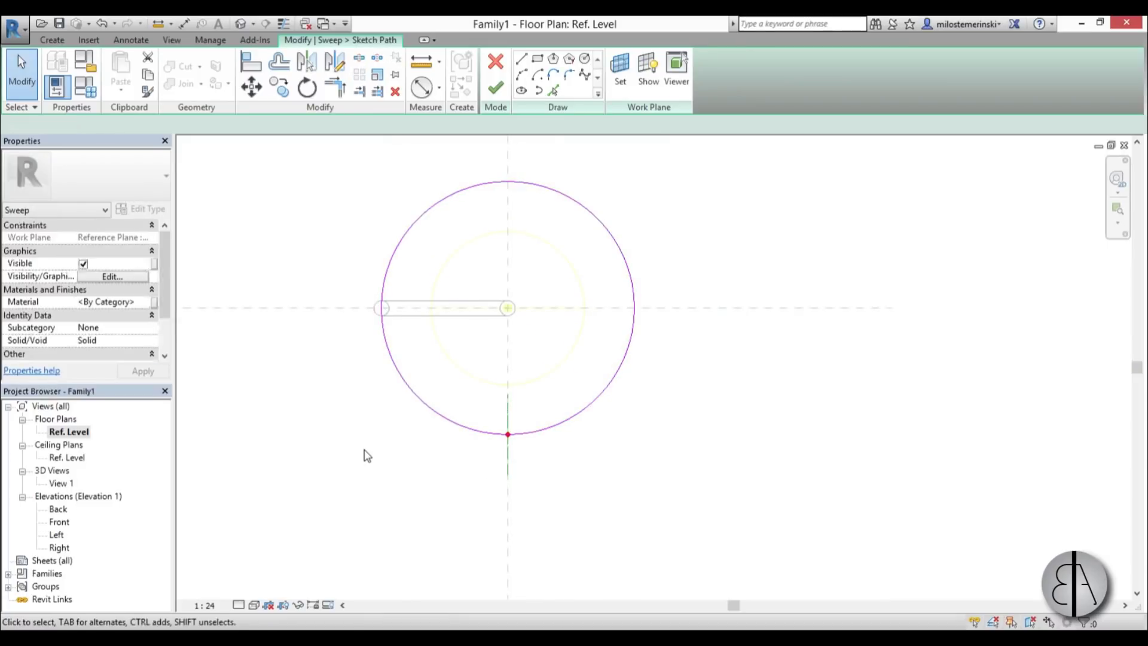
Open the 3D view View 1 and finish the circular sweep path
double_click(63, 483)
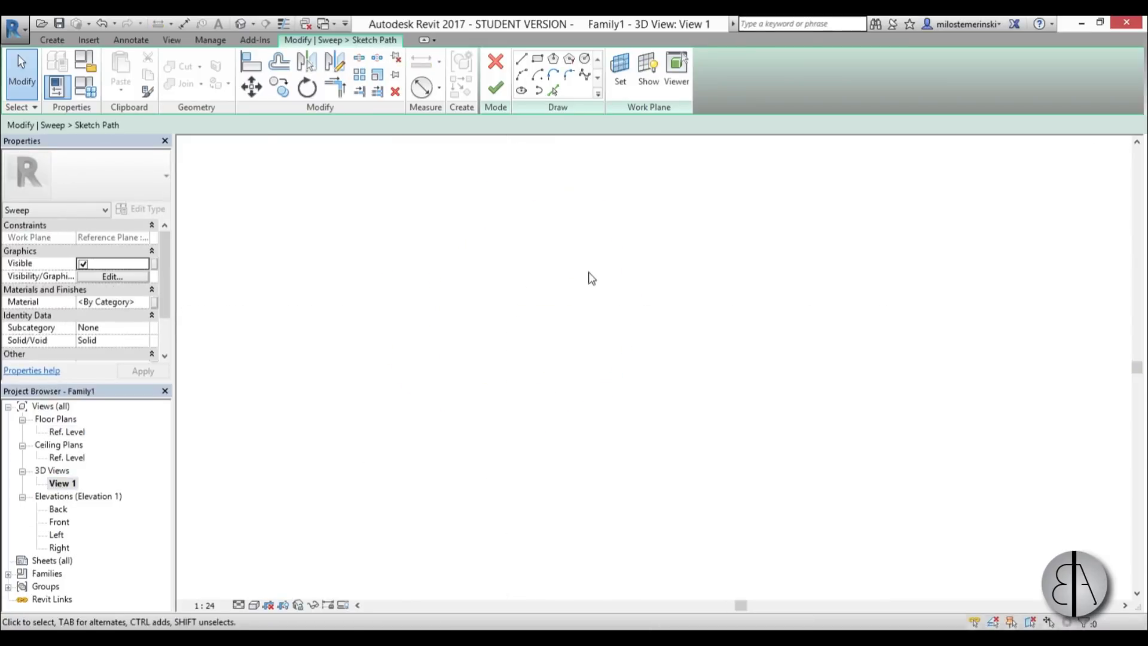
middle_click_drag(654, 405, 514, 179, "shift")
scroll(499, 146, "up", 3)
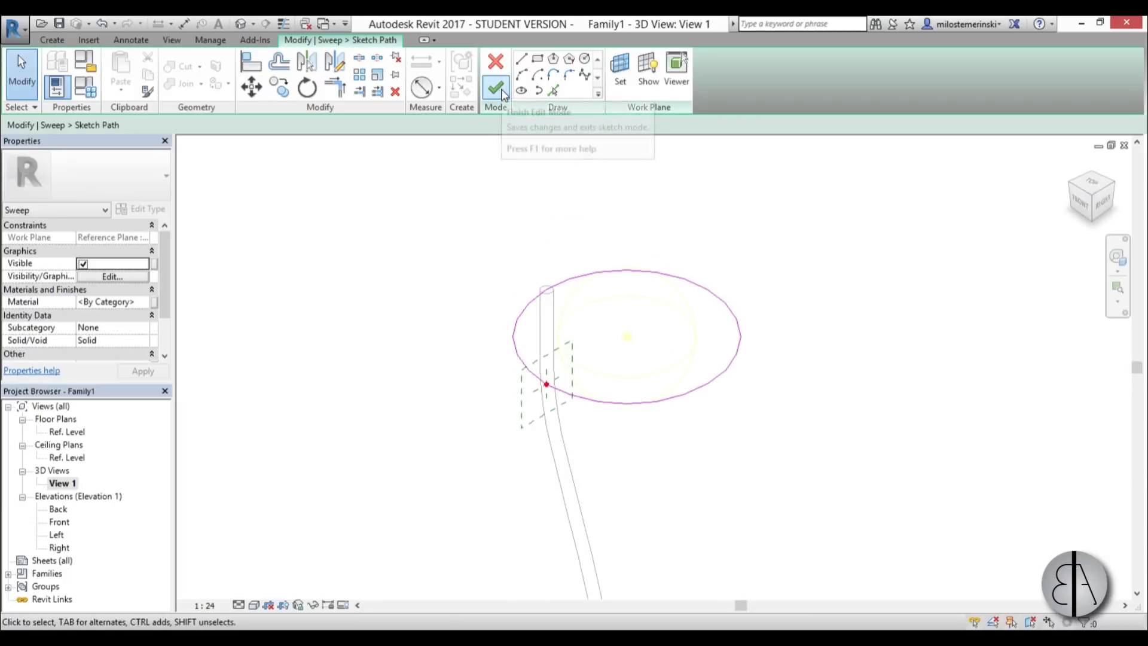
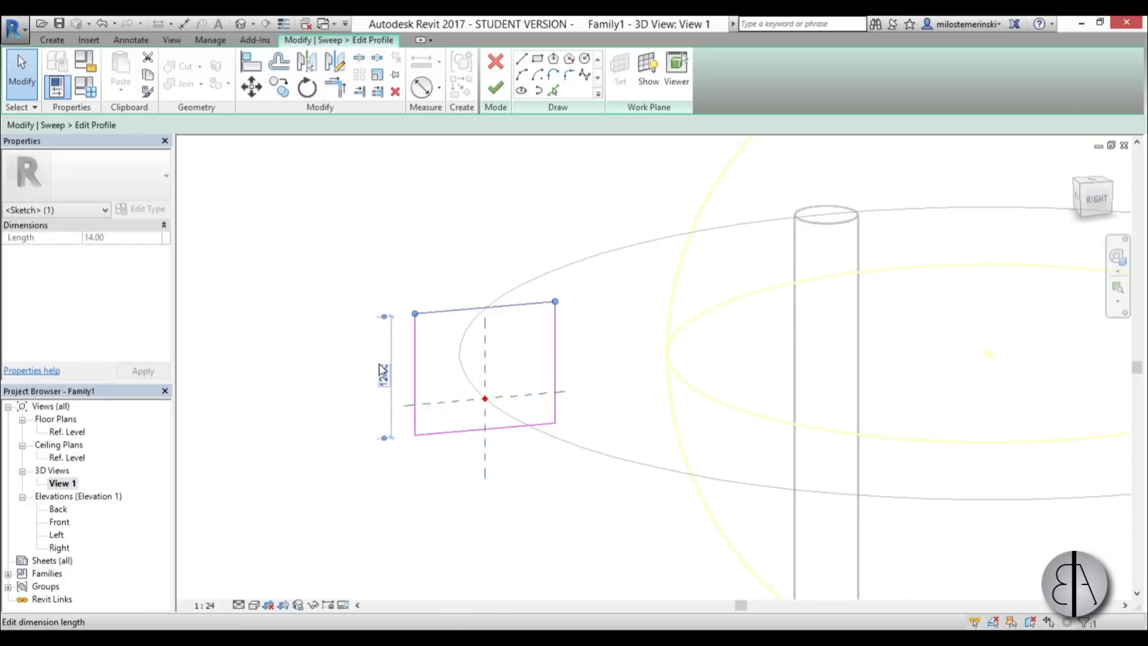
Move both upper corners of the rectangular profile inward so that it tapers into a trapezoid
left_click(322, 398)
mouse_move(472, 330)
left_mouse_down()
mouse_move(382, 276)
mouse_move(449, 309)
left_mouse_up()
scroll(413, 317, "up", 2)
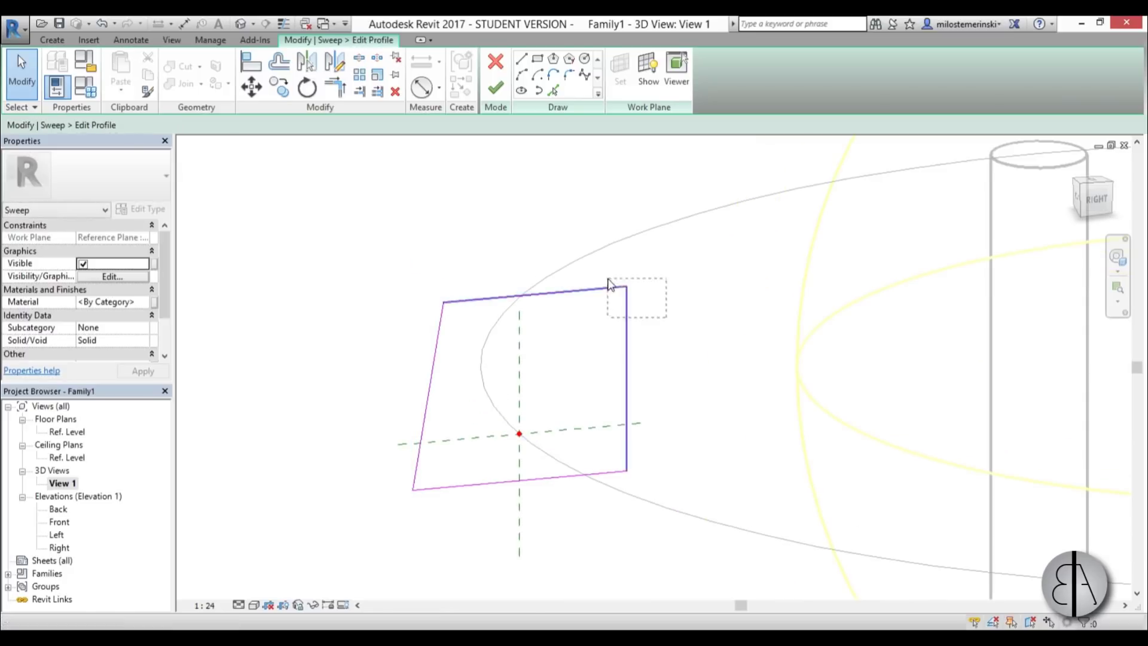
left_click_drag(625, 288, 594, 291)
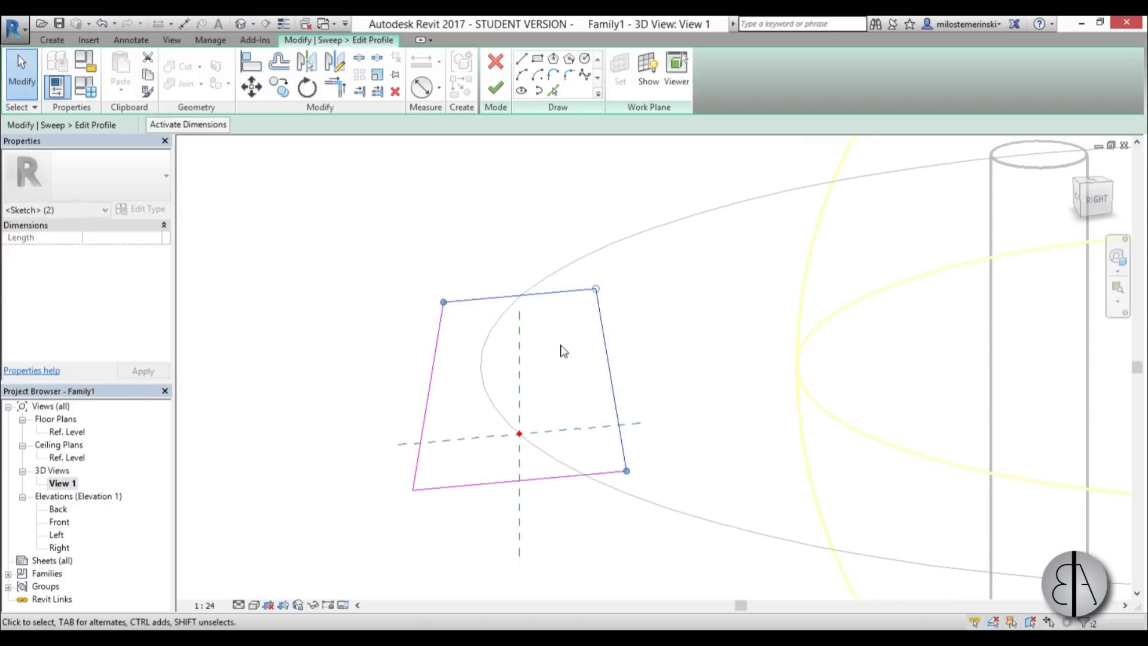
Offset the trapezoid's top and two slanted sides inward by 0.50 cm to give the profile a wall thickness
middle_click_drag(553, 478, 544, 415)
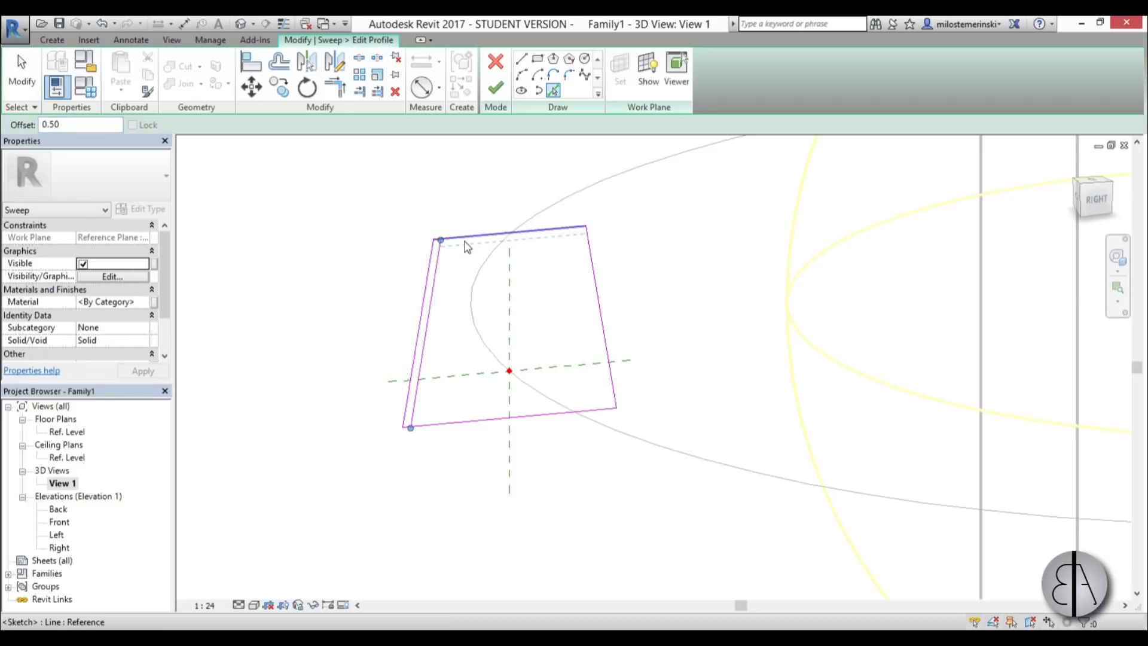
left_click(595, 291)
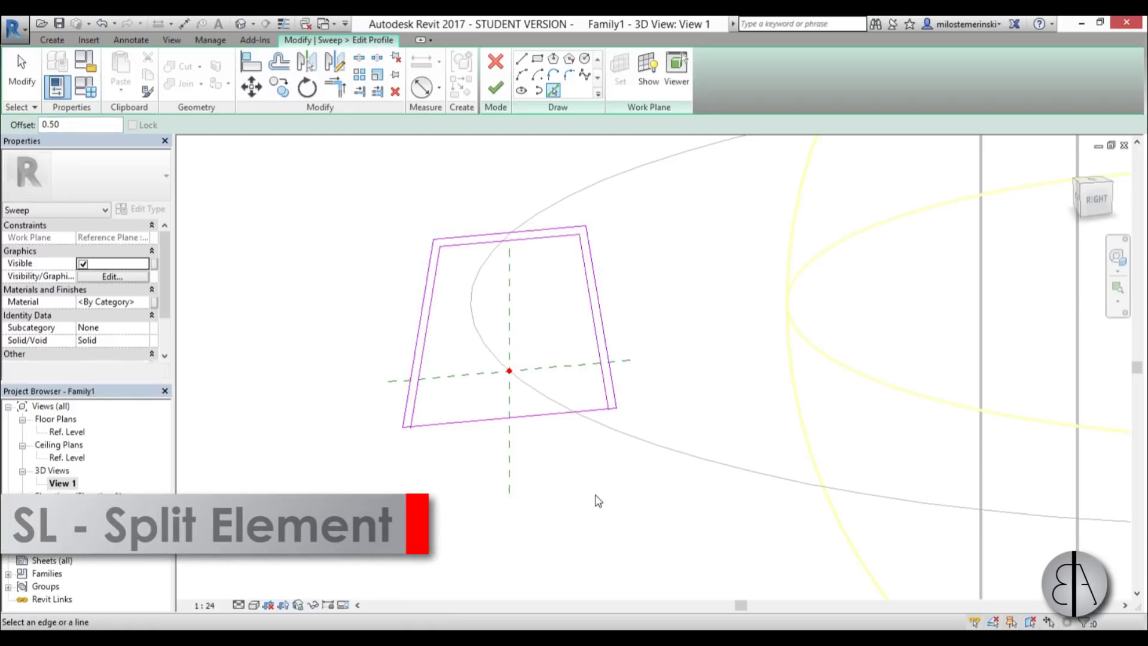
key("Escape")
key("Escape")
Split the profile's bottom line and trim it to both legs, leaving a closed outline with an open underside
scroll(542, 340, "up", 2)
key("s")
key("l")
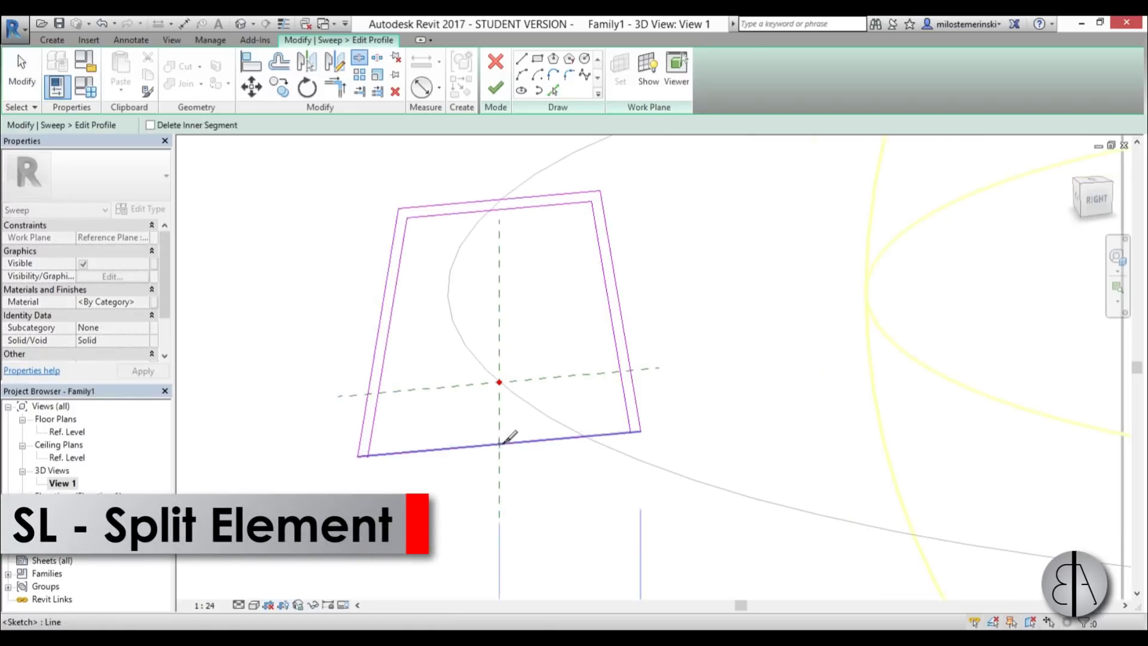
key("Escape")
key("t")
key("r")
scroll(379, 482, "up", 2)
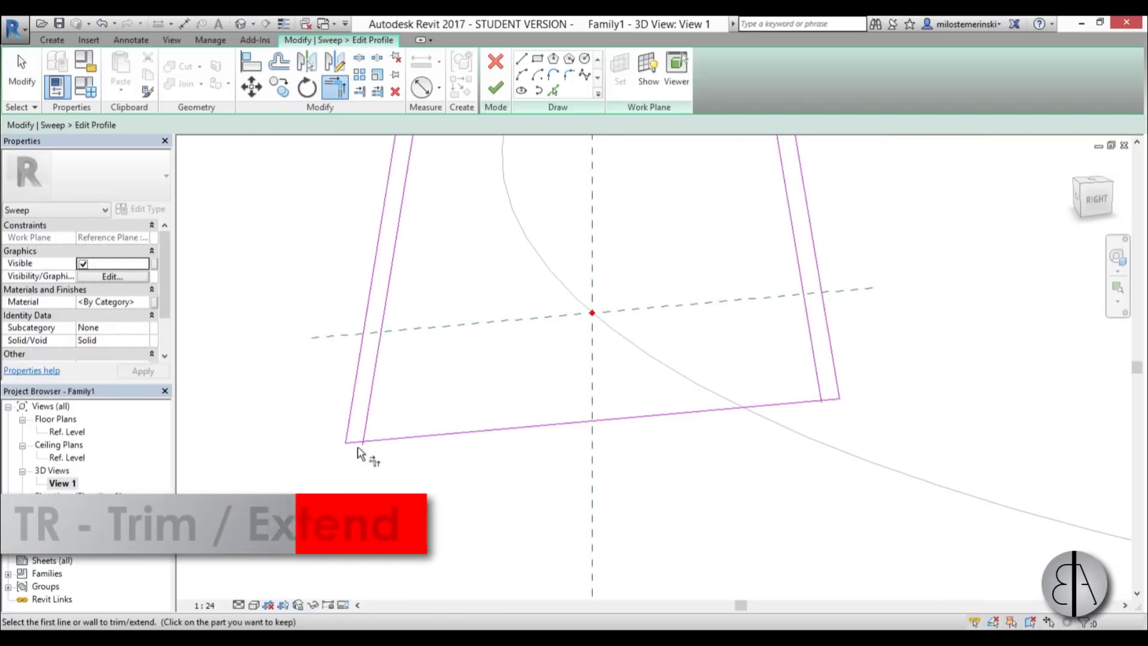
left_click(359, 456)
left_click(695, 407)
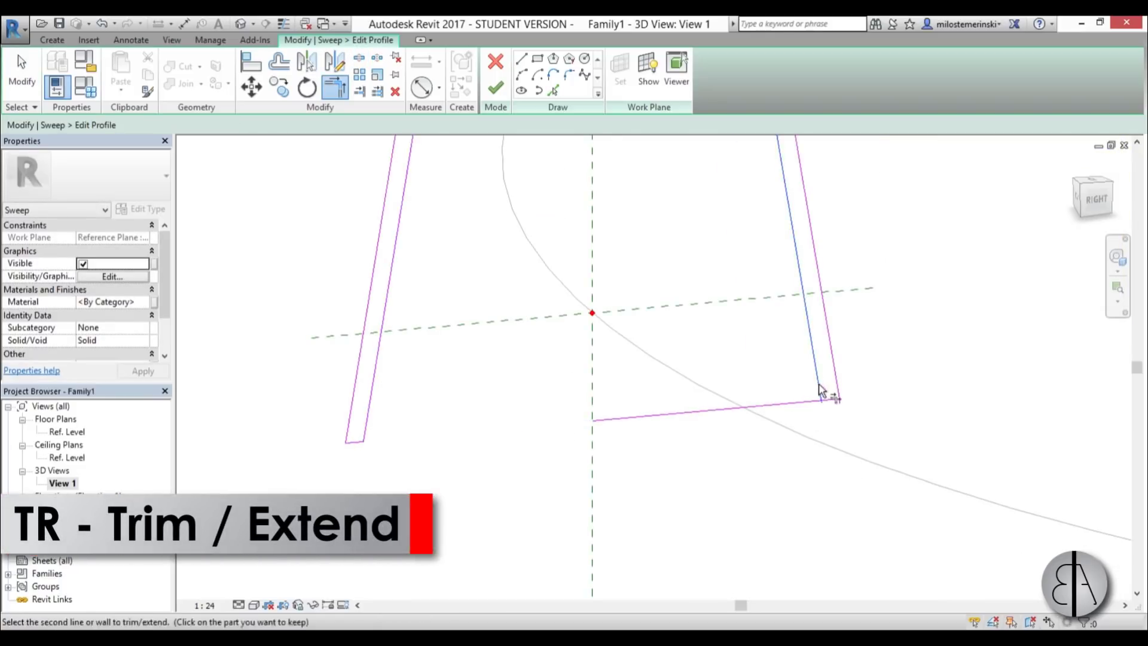
left_click(838, 402)
Finish the profile and complete the sweep to form the ring around the light source
scroll(461, 440, "down", 3)
middle_click_drag(461, 440, 450, 389, "shift")
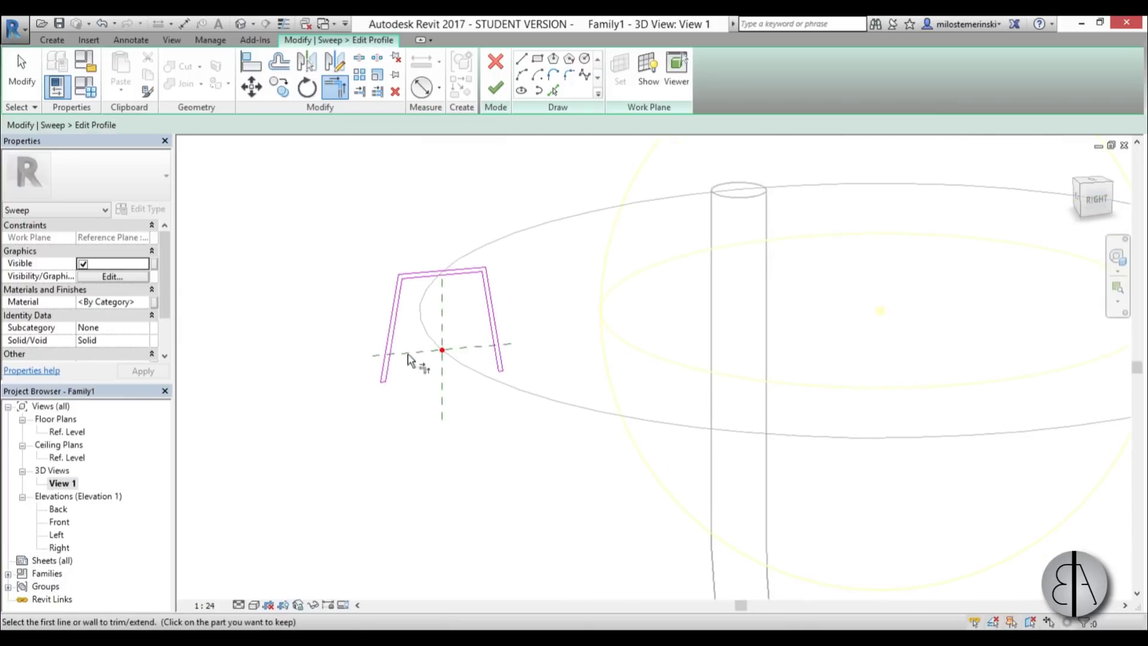
left_click(496, 87)
left_click(494, 94)
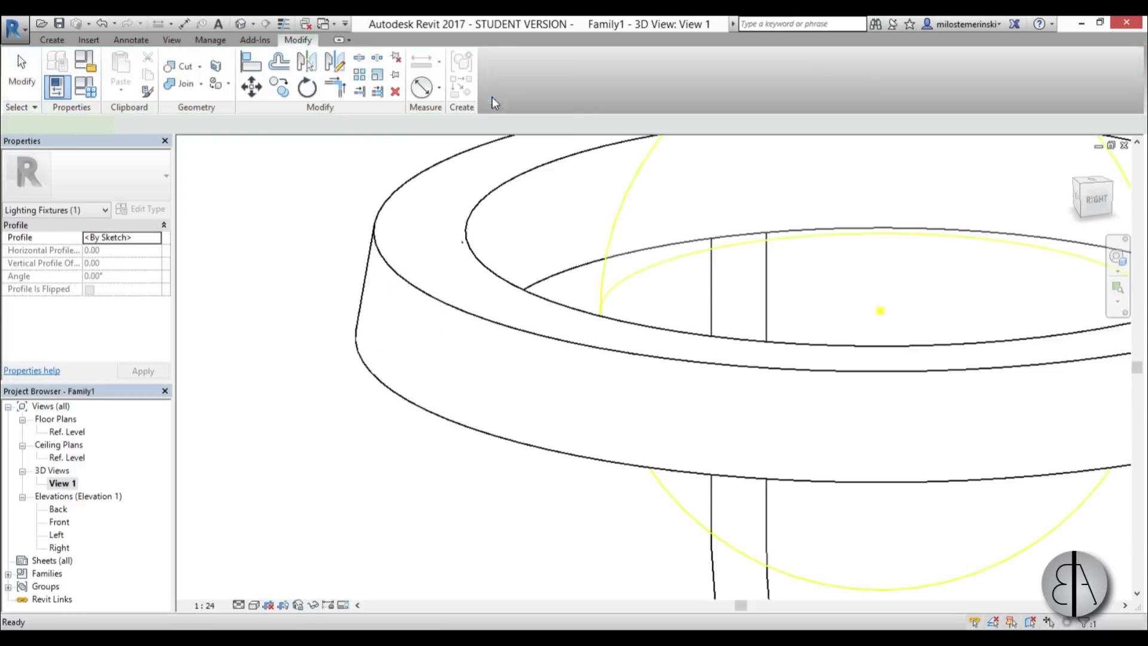
scroll(348, 437, "down", 5)
middle_click_drag(425, 512, 519, 531, "shift")
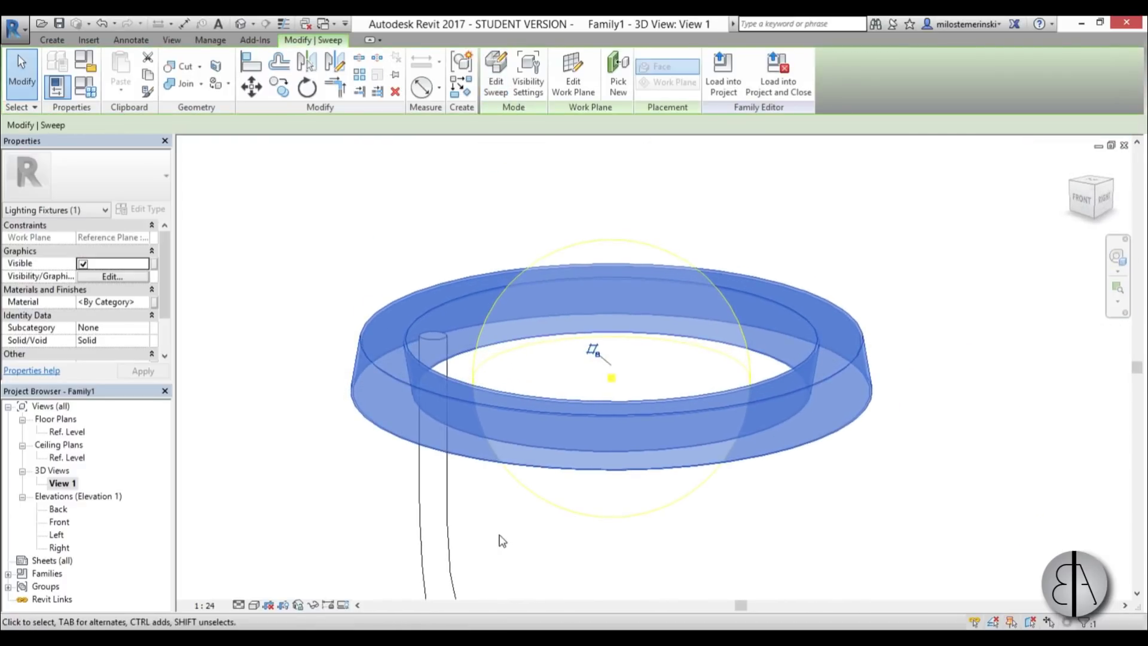
Assign the Aluminum 7075 material to the ring sweep
left_click(502, 541)
left_click(447, 397)
left_click(142, 300)
left_click(148, 301)
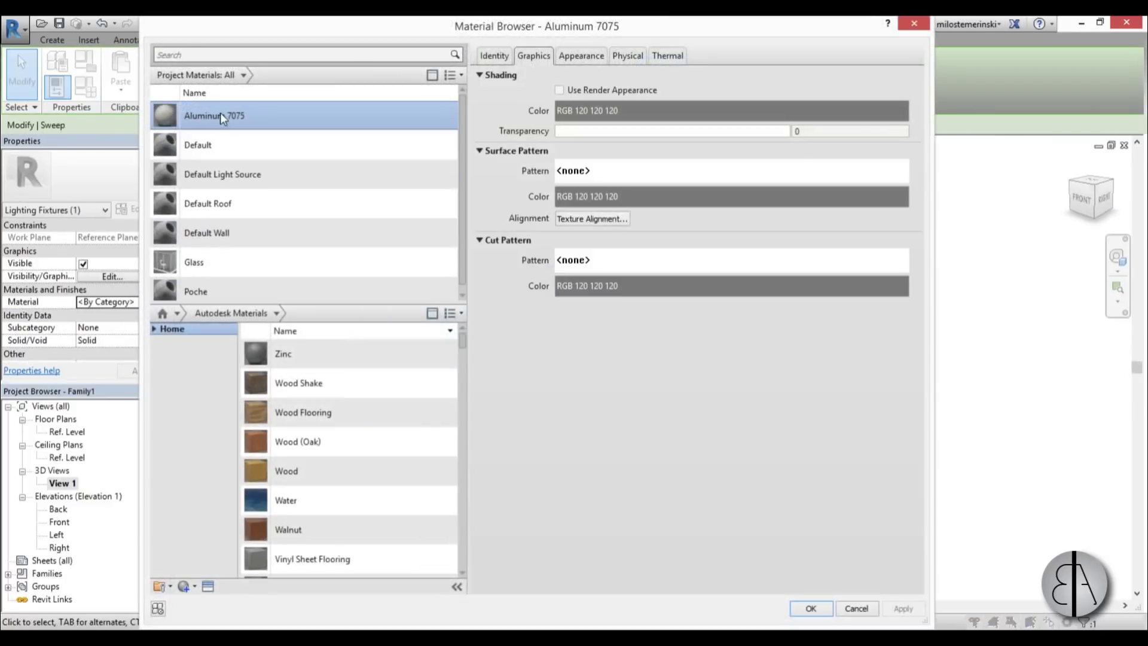
left_click(801, 615)
left_click(697, 538)
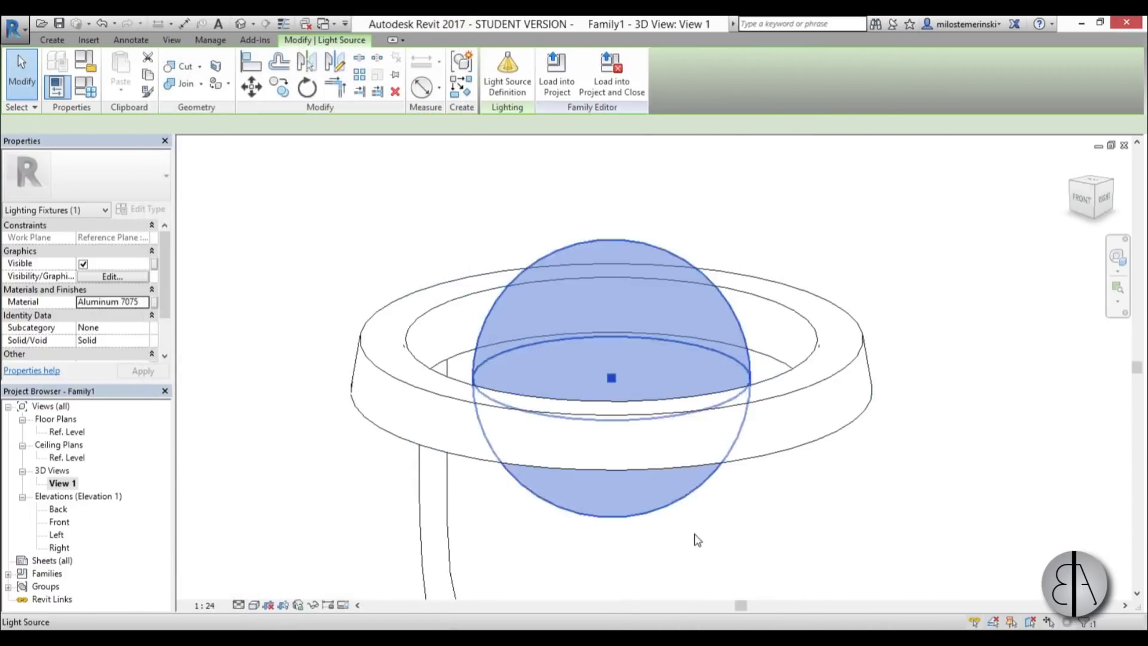
left_click(508, 170)
Open the Front elevation to inspect where the pole meets the underside of the ring
middle_click_drag(571, 226, 830, 366, "shift")
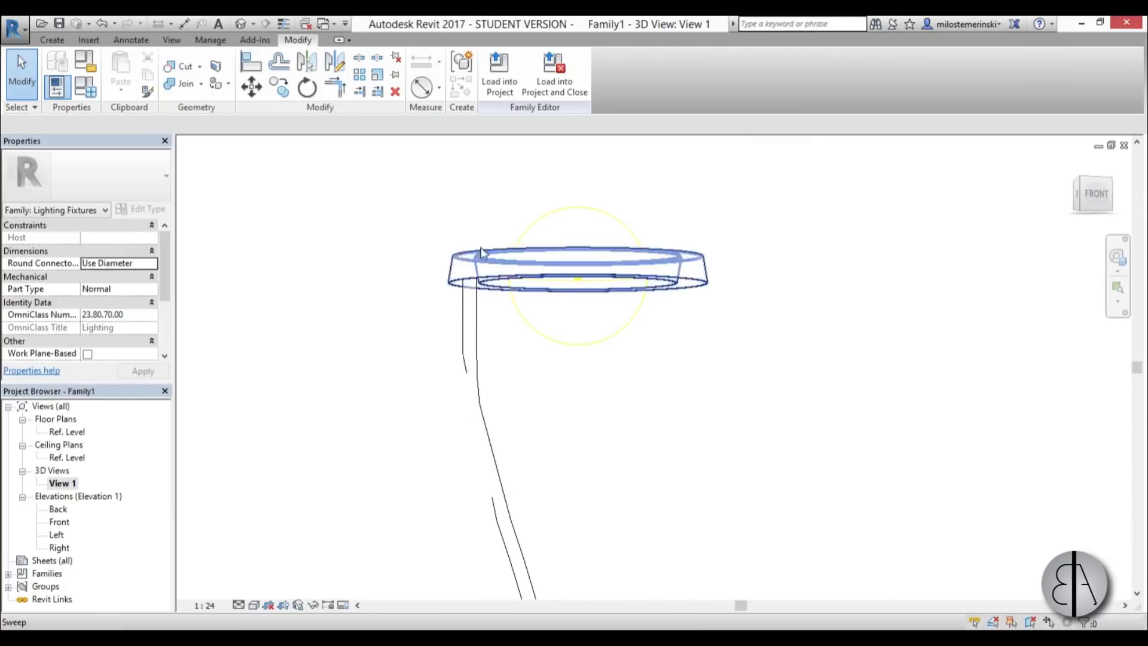
middle_click_drag(461, 258, 459, 342, "shift")
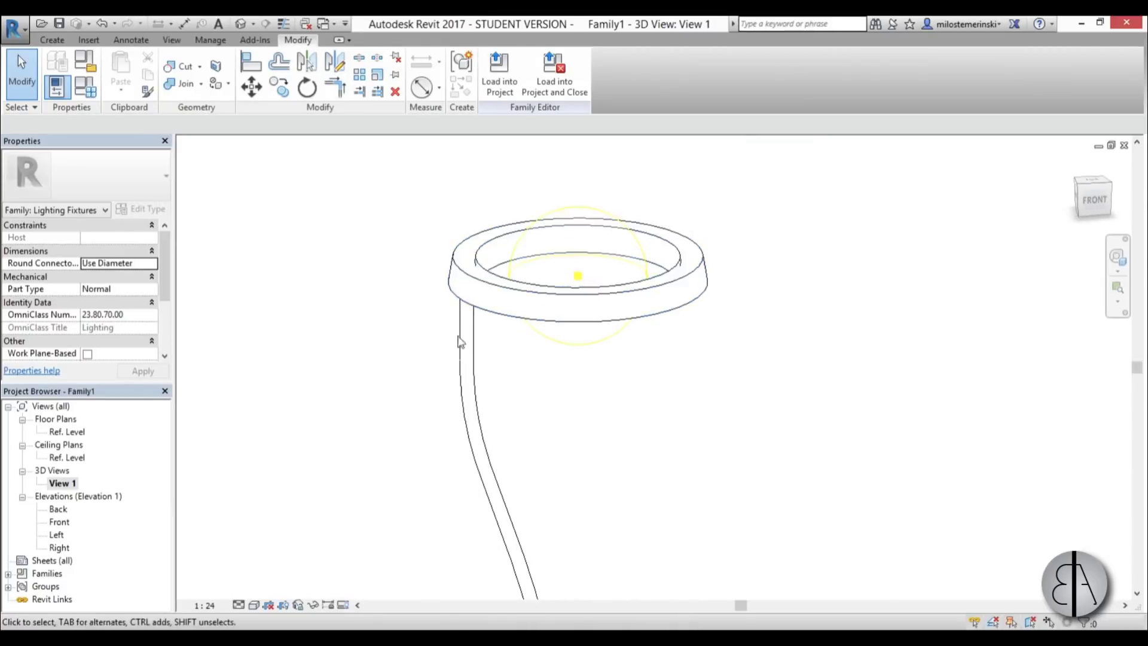
double_click(59, 523)
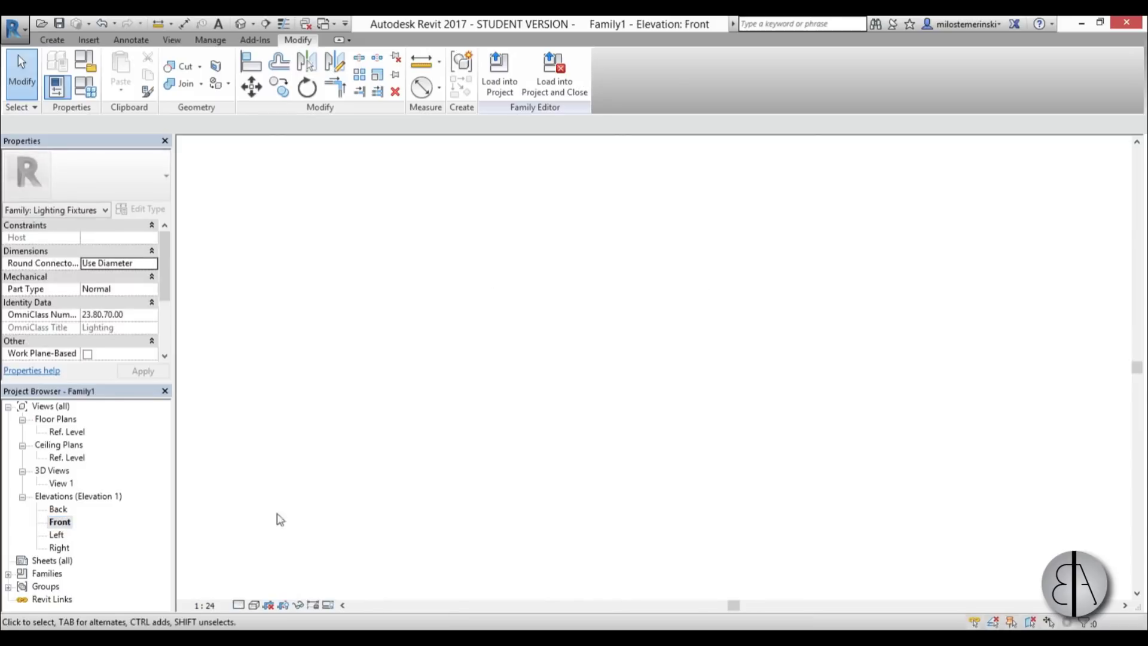
scroll(583, 259, "up", 6)
scroll(528, 276, "up", 2)
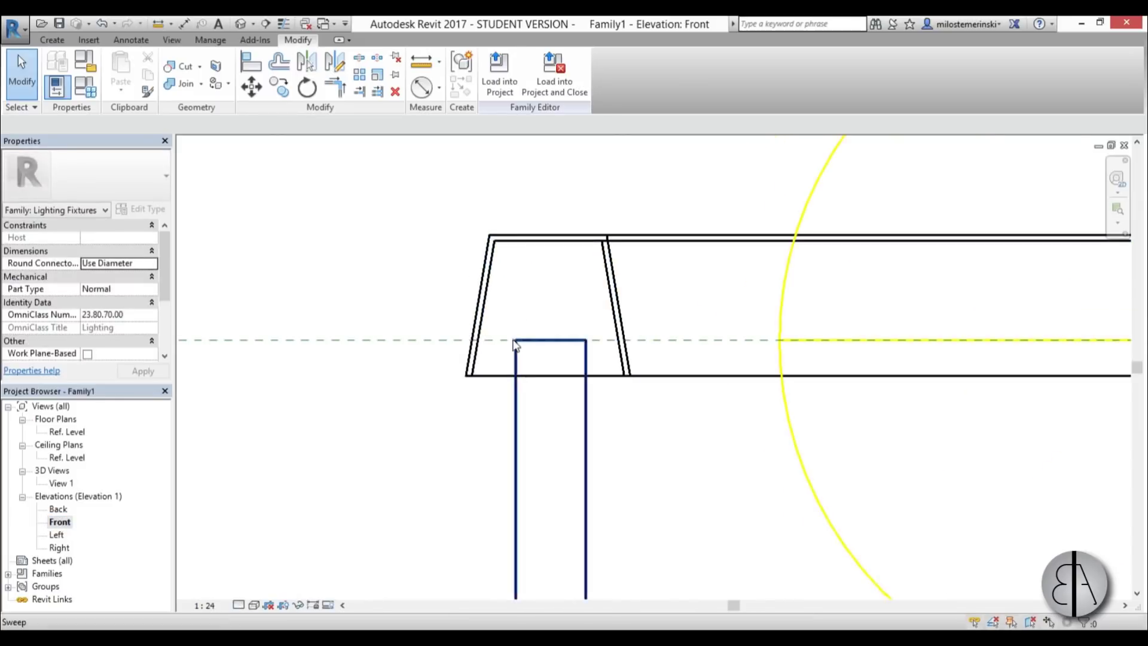
middle_click_drag(455, 284, 430, 293)
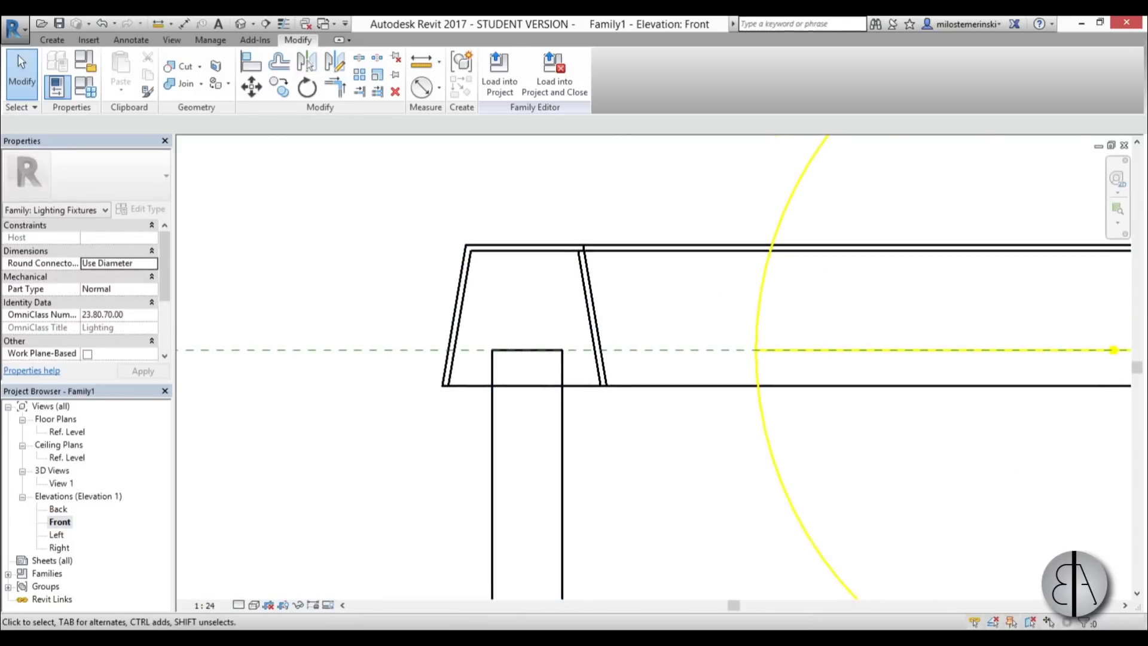
Start an extrusion and draw lines along the two outer slanted edges of the ring's cross-section above the pole
left_click(53, 39)
left_click(124, 70)
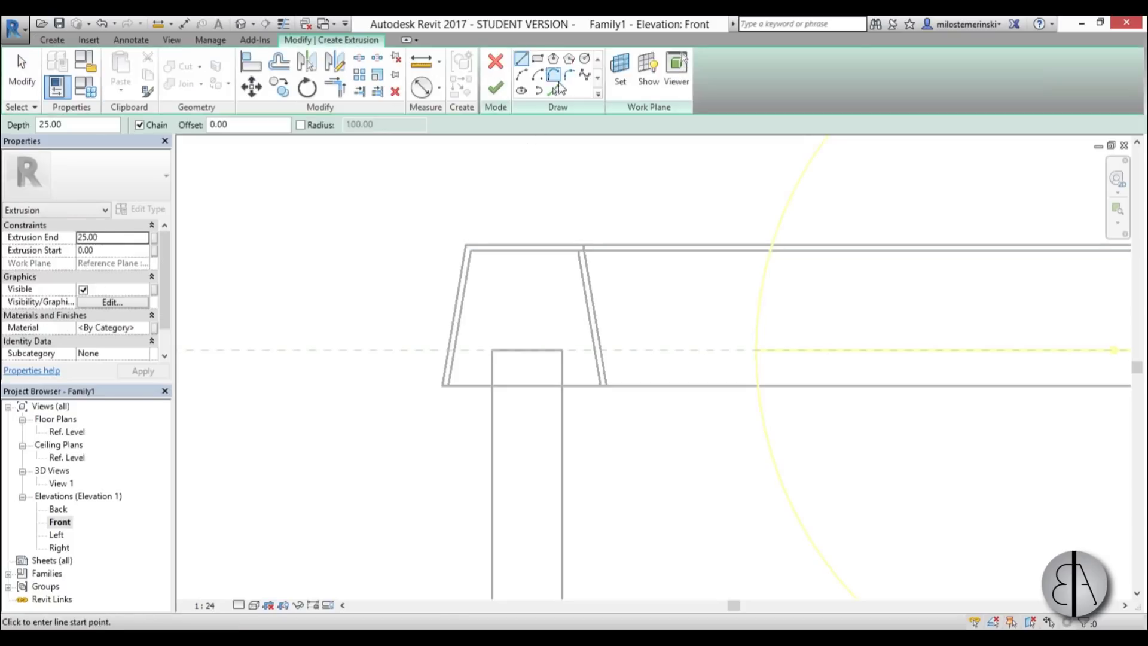
left_click(554, 88)
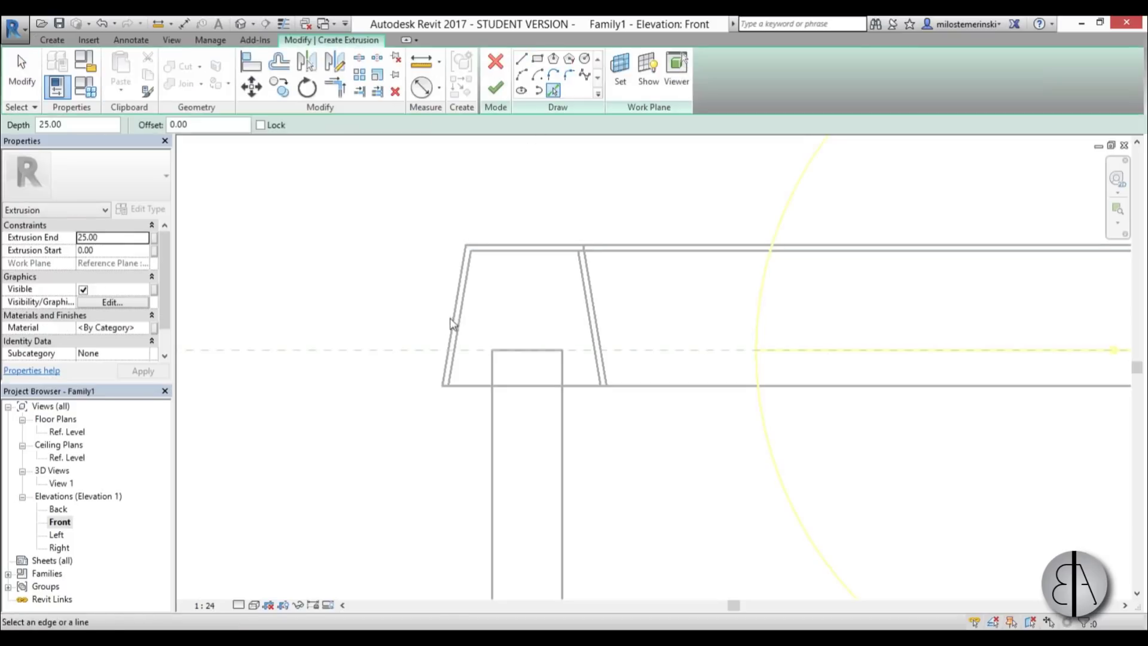
left_click(522, 61)
scroll(440, 274, "up", 2)
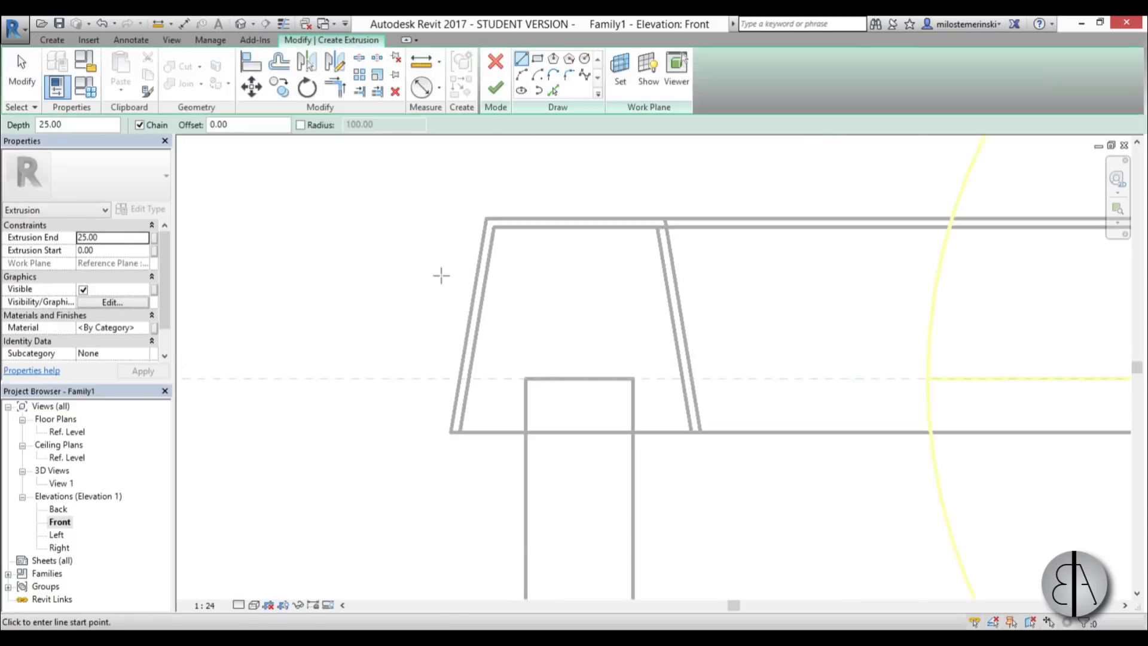
left_click(486, 218)
left_click(451, 431)
key("Escape")
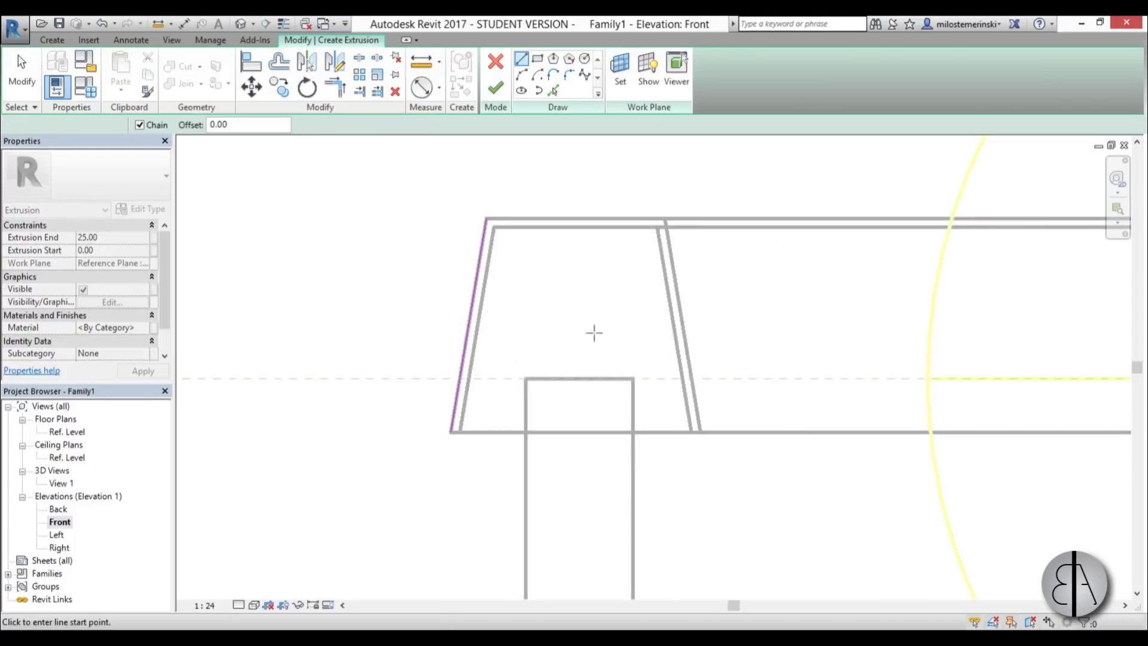
left_click(663, 219)
left_click(699, 430)
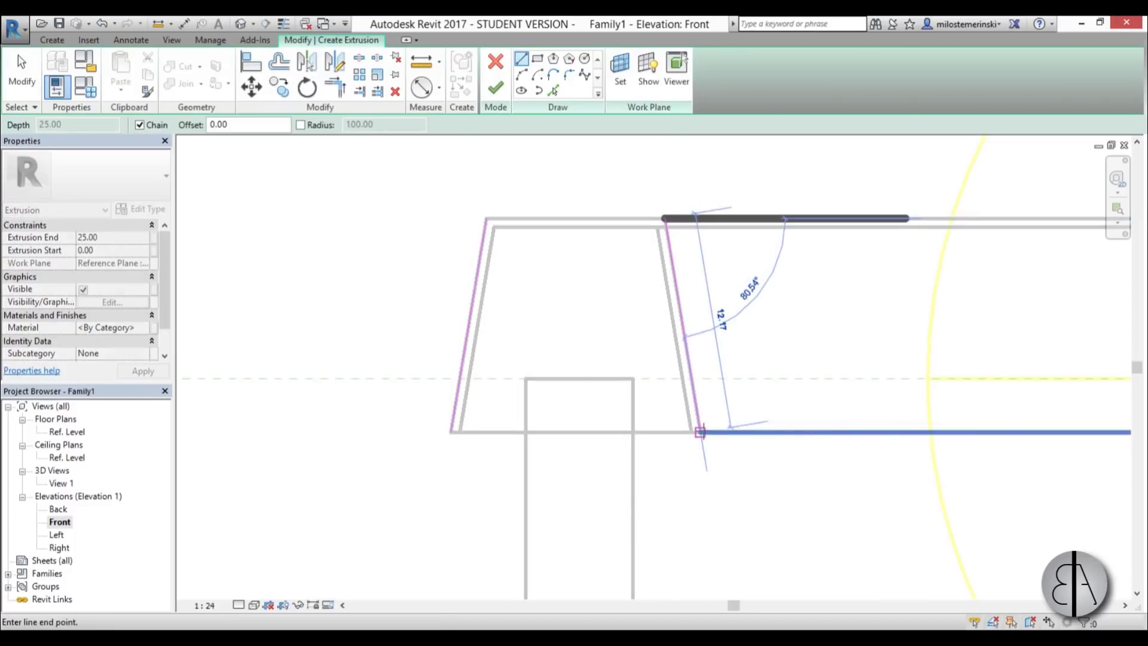
Move both slanted sketch lines slightly outward so they stand clear of the ring's cross-section
key("Escape")
key("Escape")
scroll(691, 380, "up", 2)
left_click(690, 383)
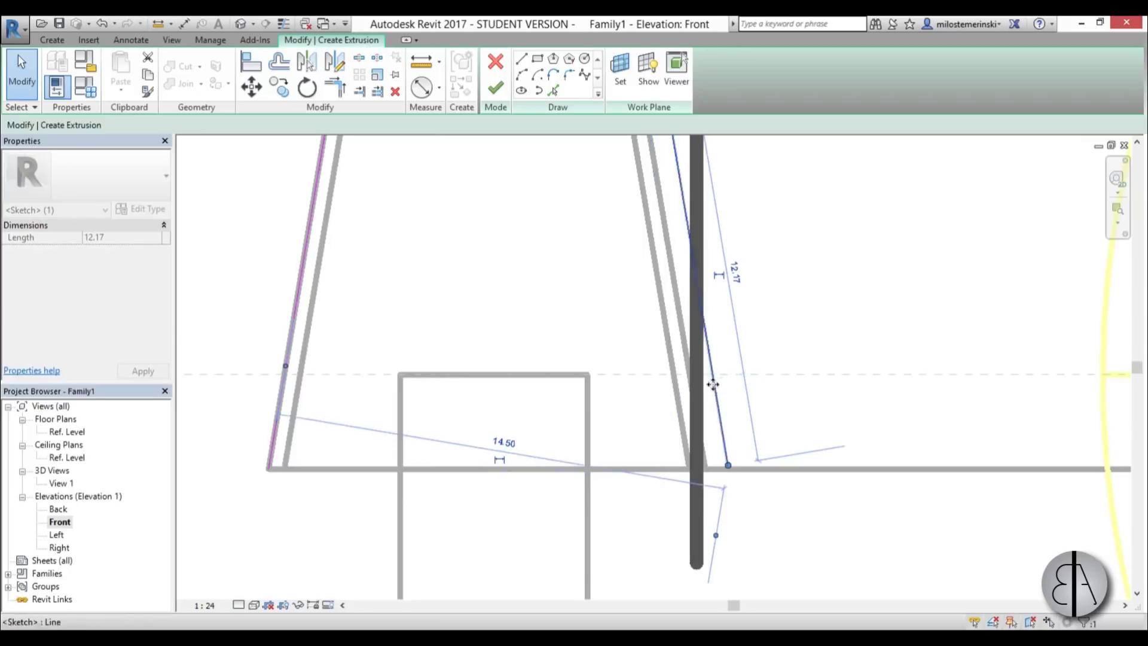
scroll(769, 448, "down", 2)
left_click(641, 382)
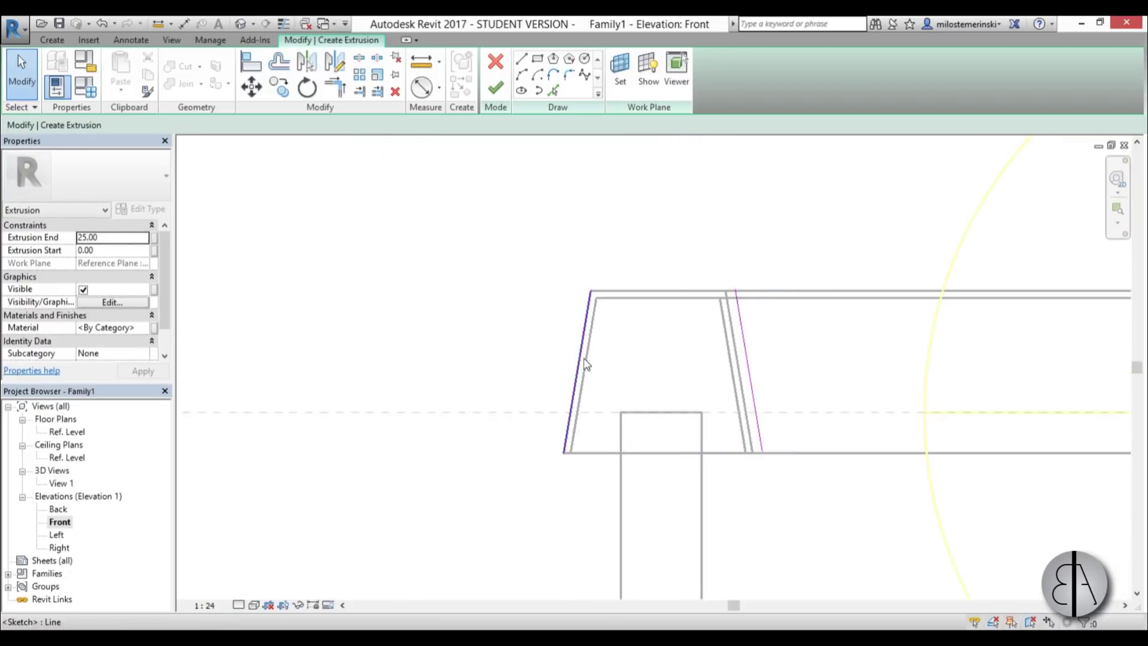
left_click_drag(585, 364, 556, 362)
Draw one horizontal line just below the ring's cross-section and another just above it
left_click(522, 59)
scroll(625, 482, "up", 2)
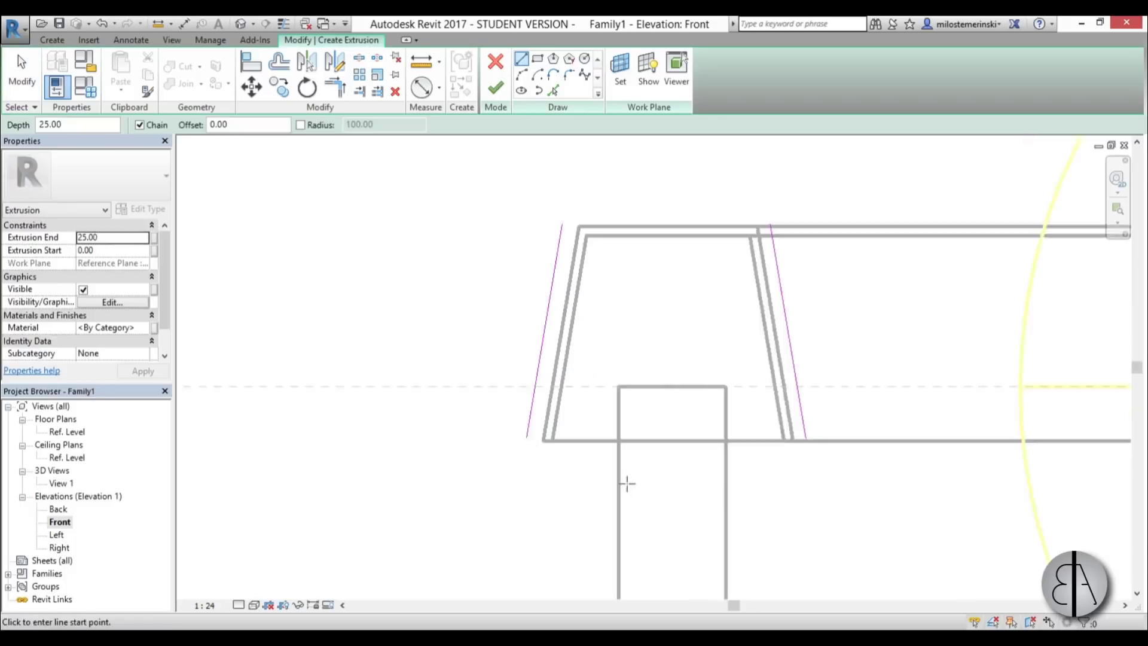
left_click(509, 451)
left_click(843, 450)
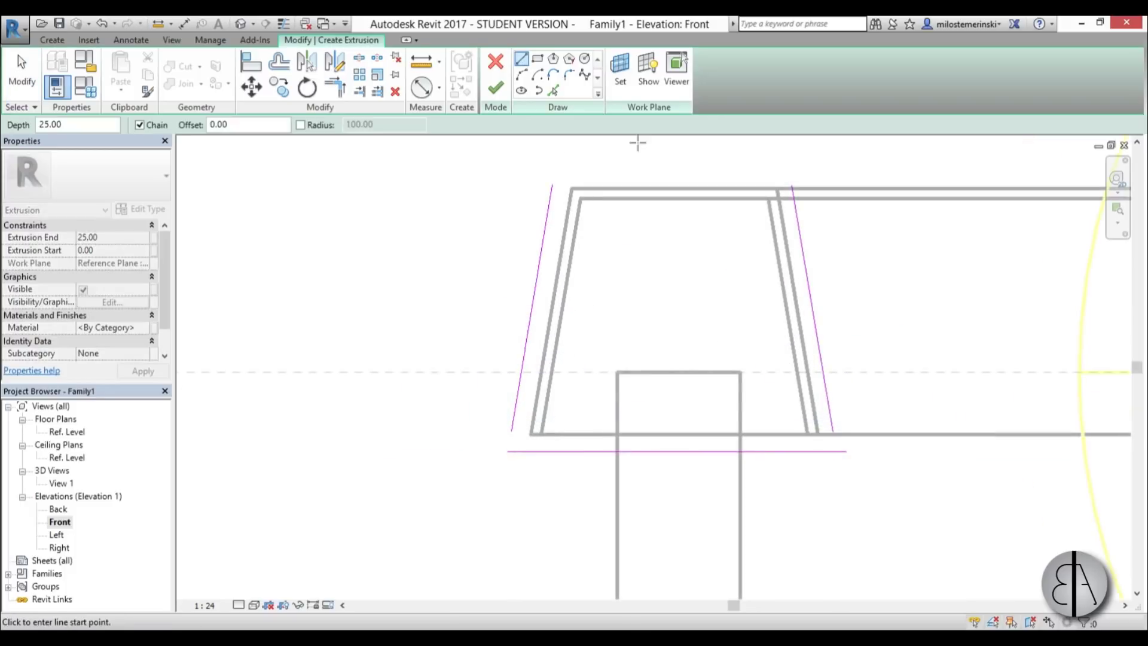
left_click(550, 171)
left_click(805, 171)
Trim and extend the four sketch lines into a closed trapezoid around the ring's section, and finish the extrusion
key("t")
key("r")
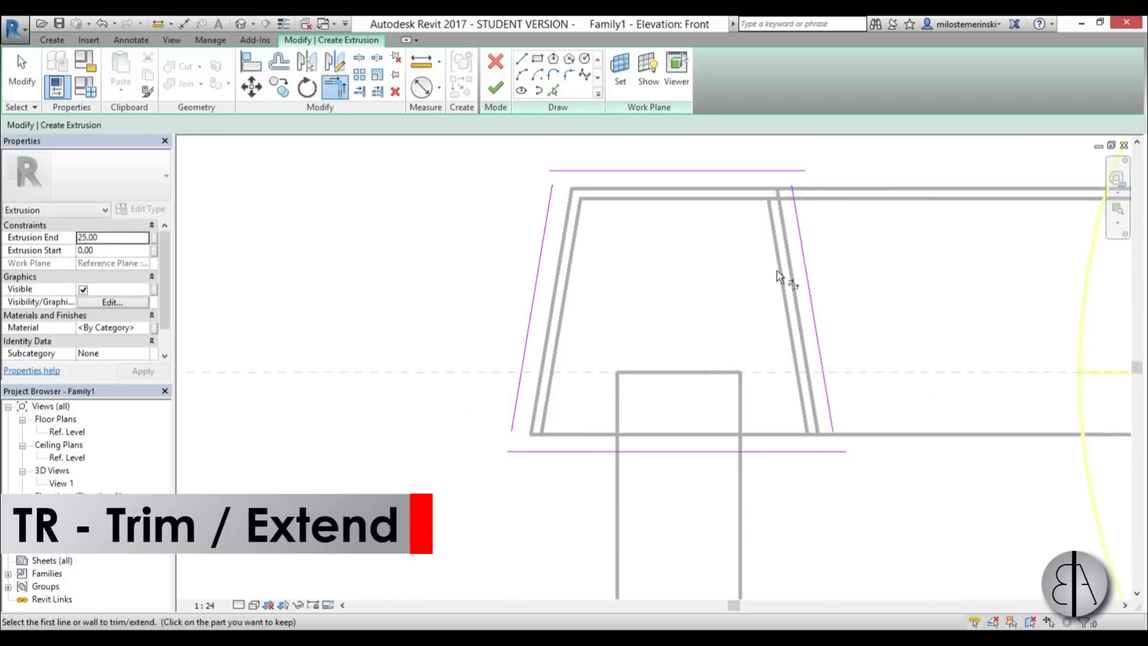
left_click(758, 185)
left_click(658, 172)
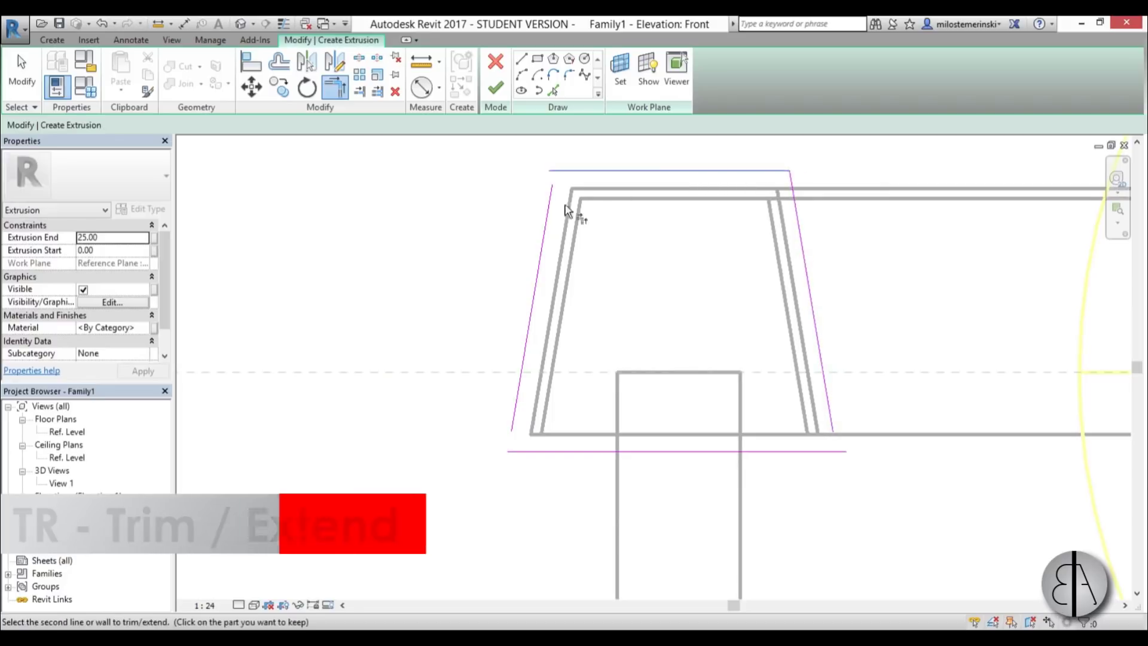
left_click(554, 266)
left_click(561, 451)
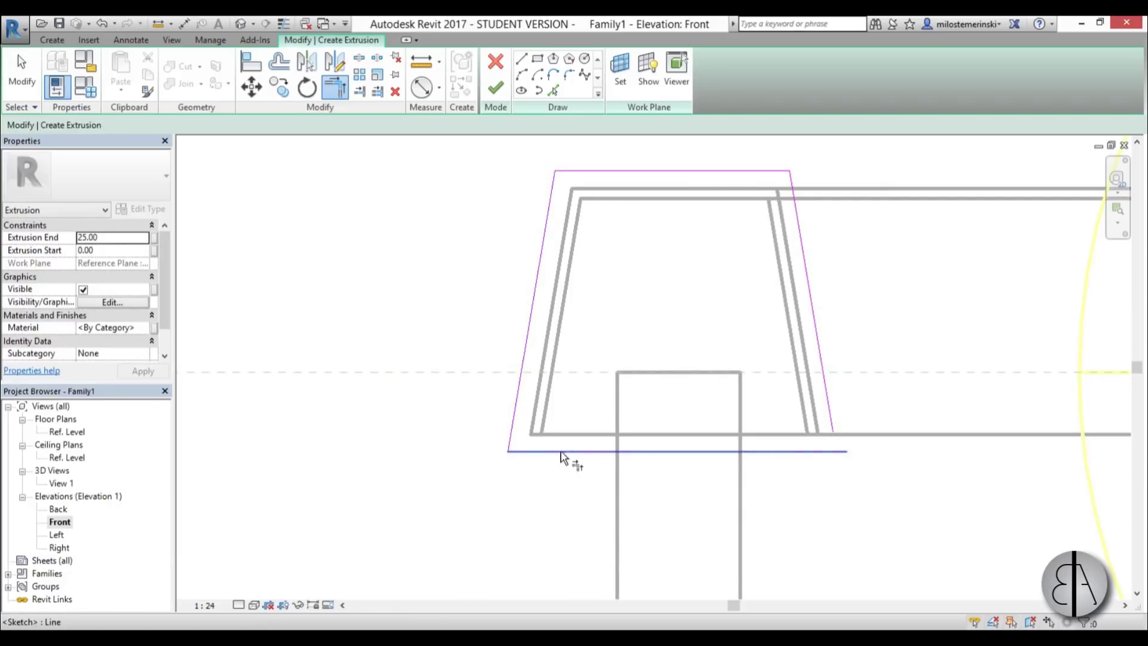
key("Escape")
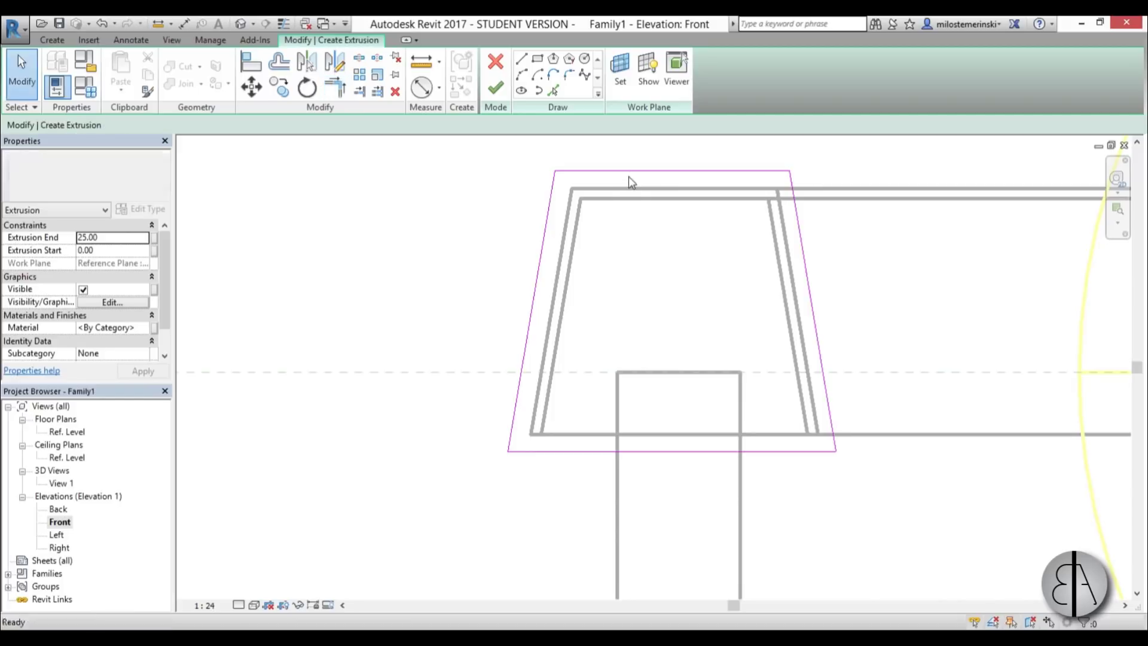
scroll(629, 179, "up", 2)
scroll(518, 333, "down", 5)
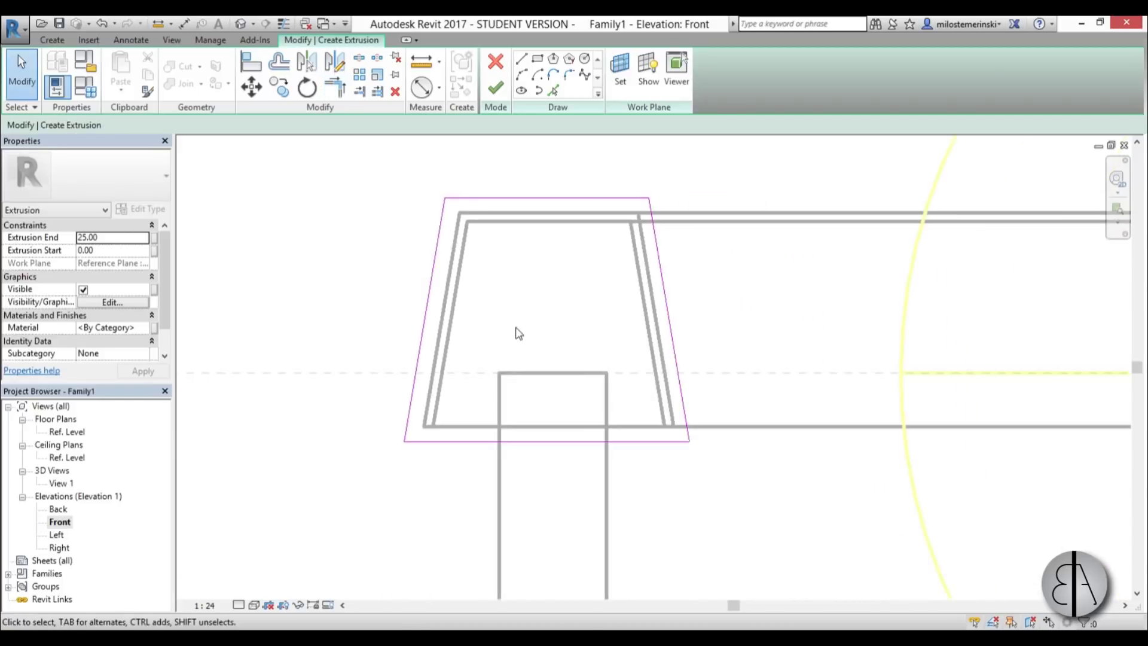
left_click(500, 95)
In the Ref. Level floor plan, set the extrusion's end to 5.00 and its start to -5.00, centring it on the pole
double_click(67, 431)
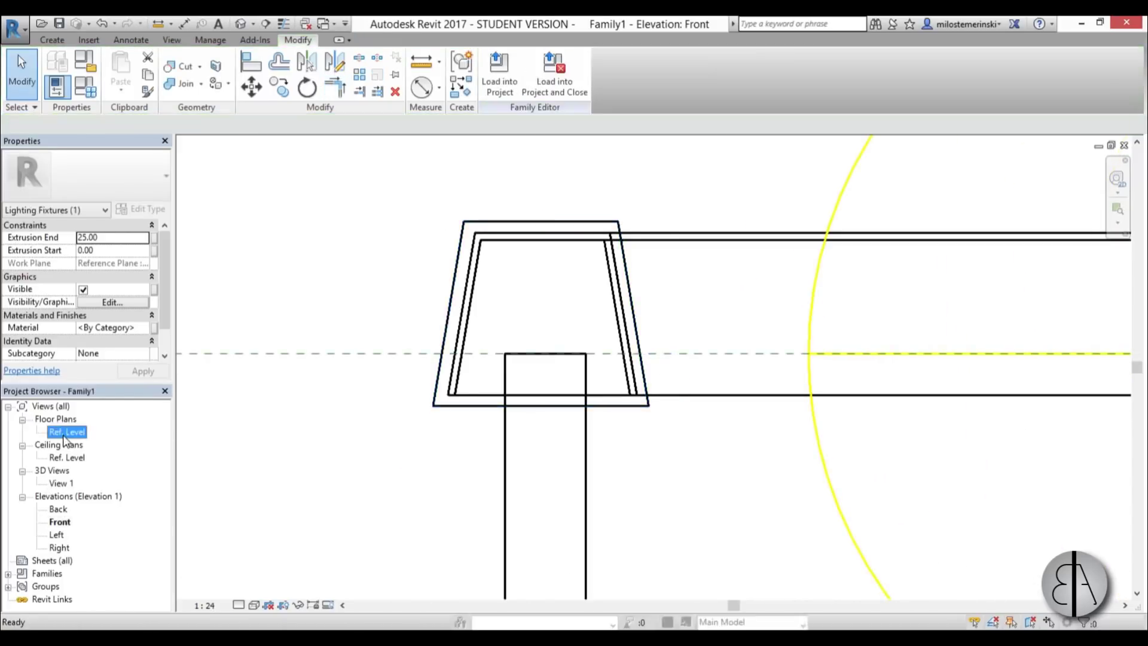
scroll(647, 433, "up", 2)
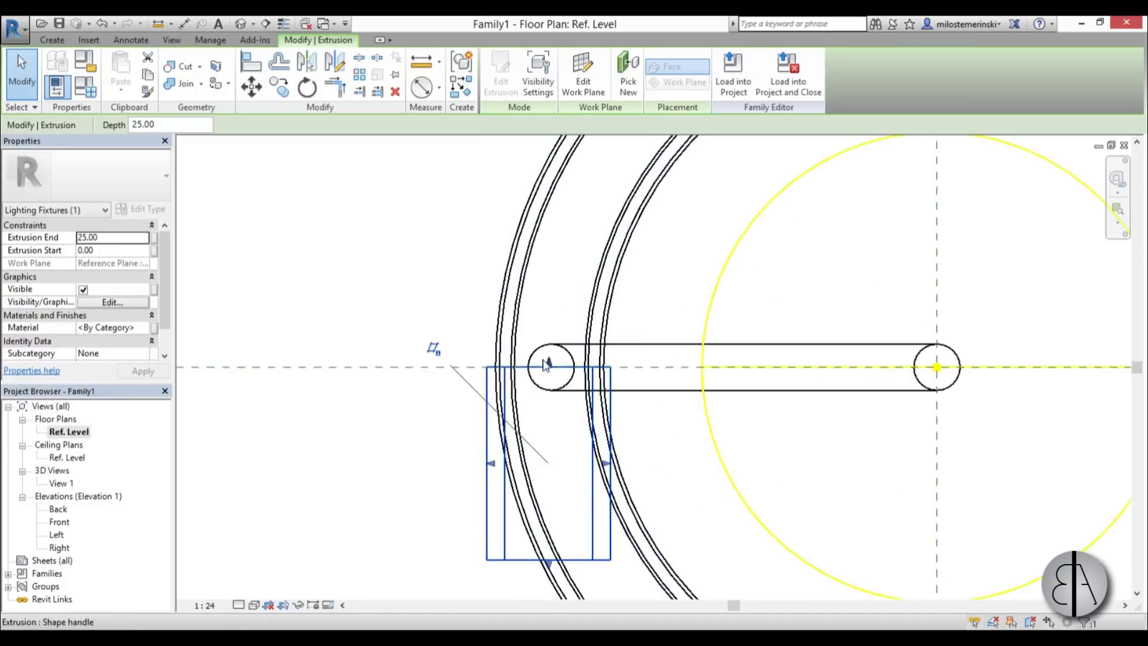
left_click(120, 238)
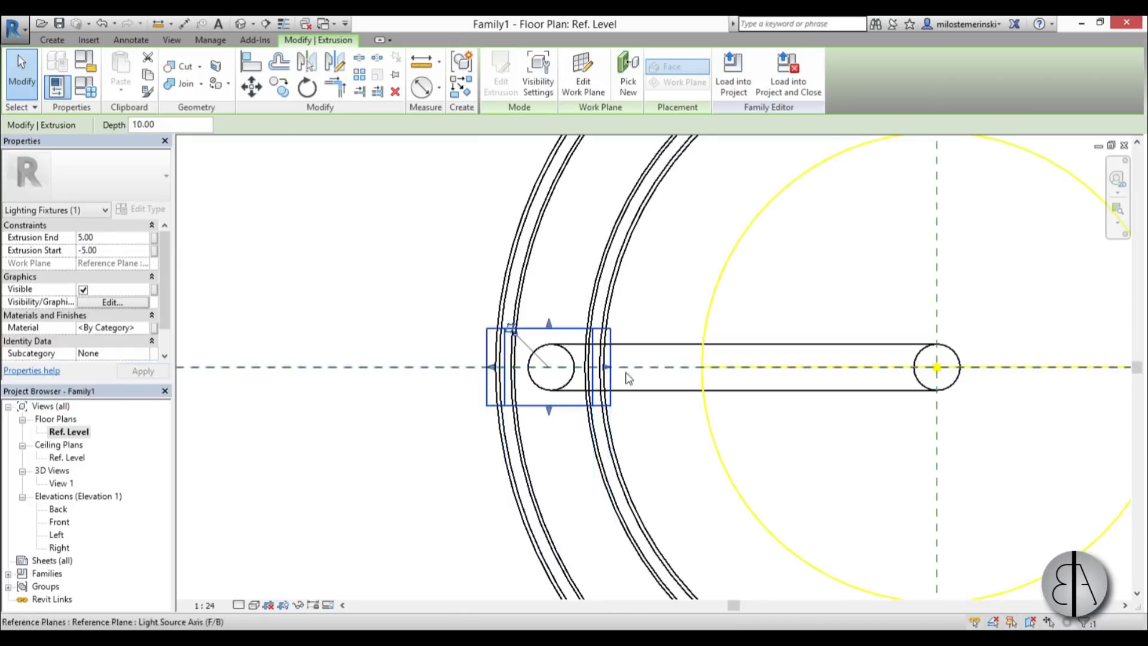
left_click(666, 436)
scroll(473, 358, "down", 2)
In the 3D view, assign the Aluminum 7075 material to the trapezoidal connector block
double_click(59, 483)
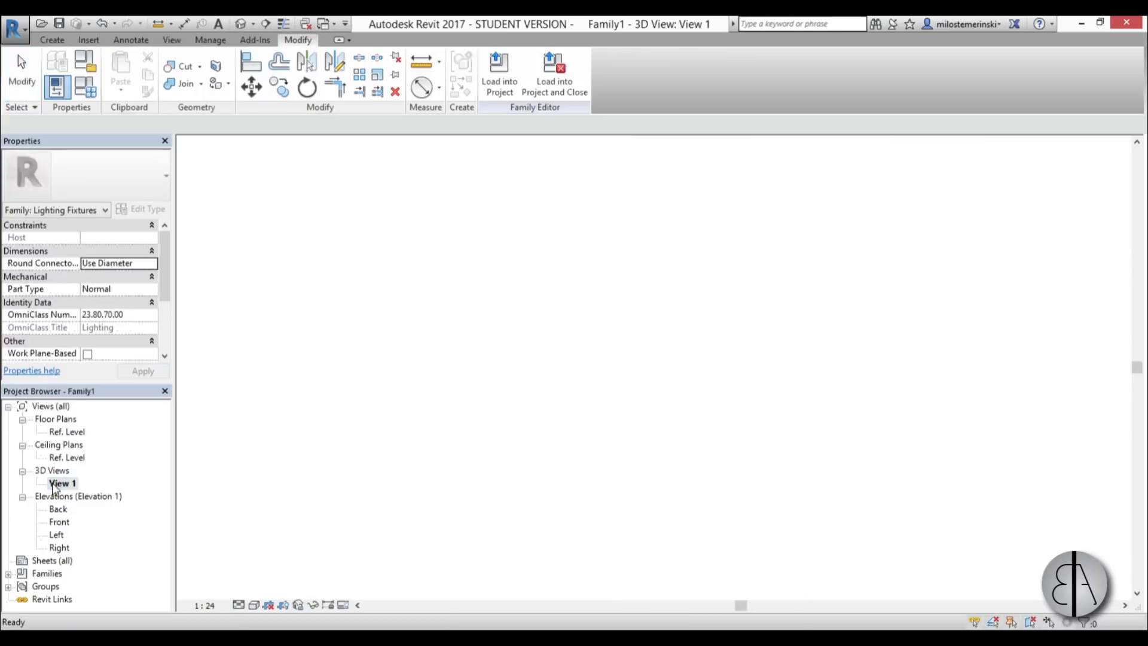
middle_click_drag(594, 353, 468, 197, "shift")
scroll(512, 328, "up", 6)
left_click(379, 260)
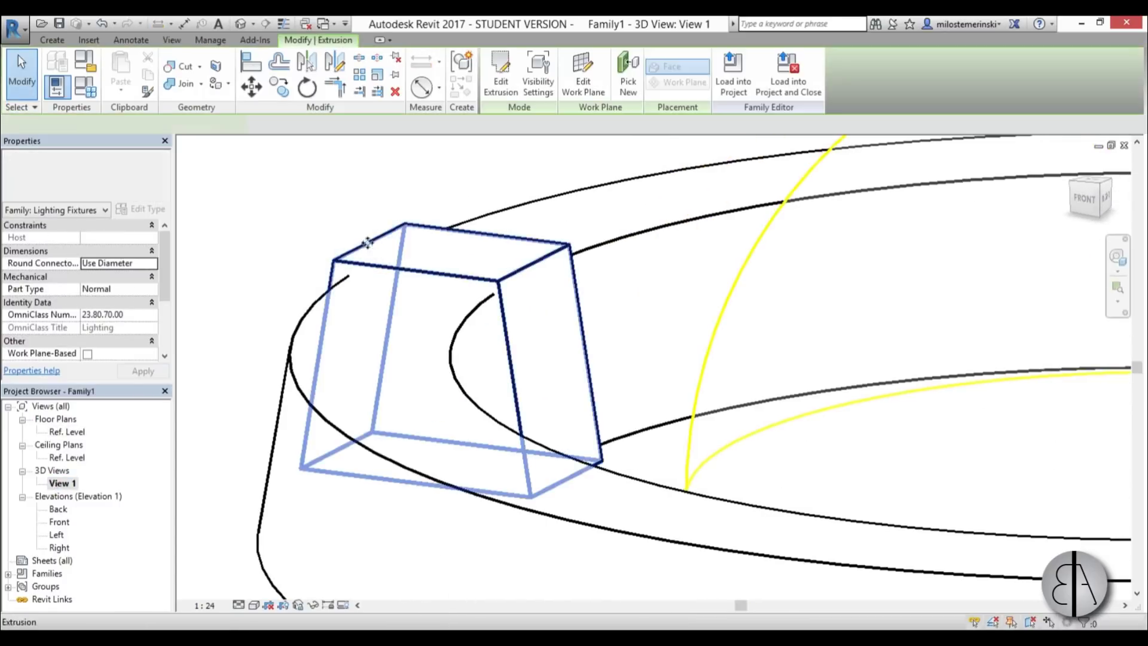
left_click(148, 329)
left_click(151, 328)
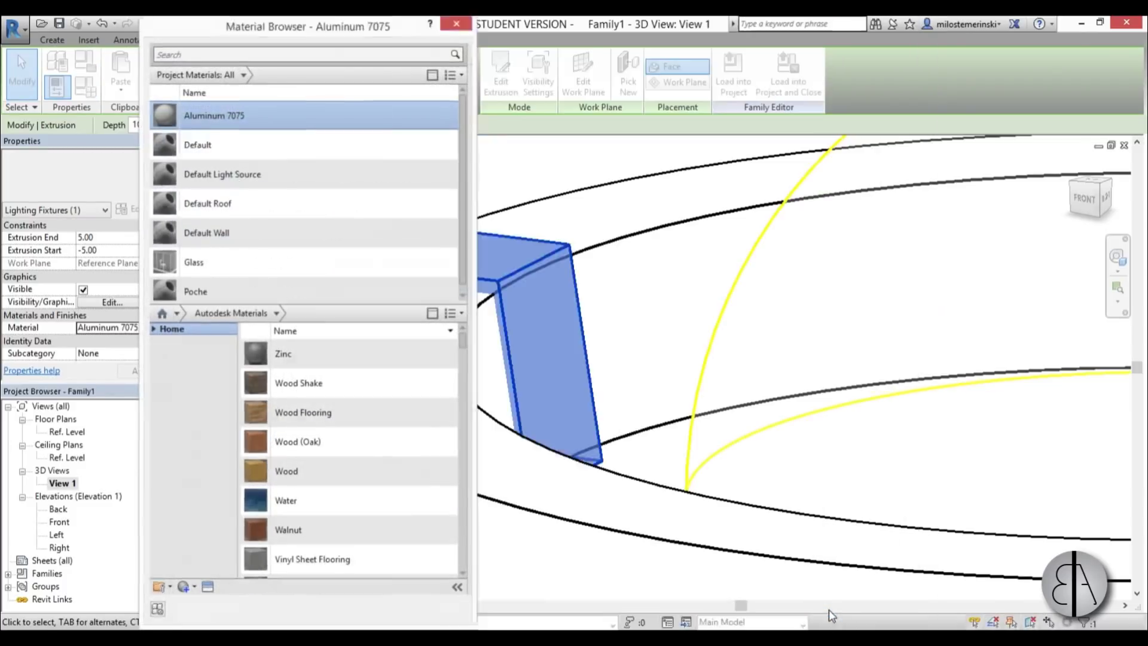
left_click(826, 604)
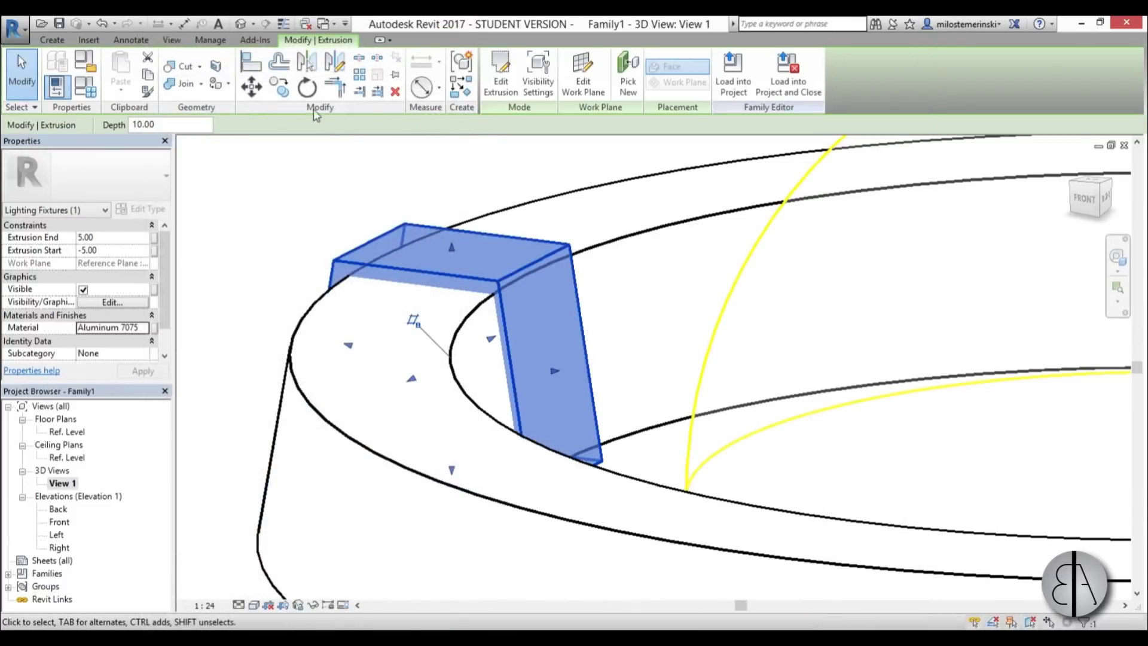
Join the geometry of the connector block with the ring and the pole
left_click(190, 88)
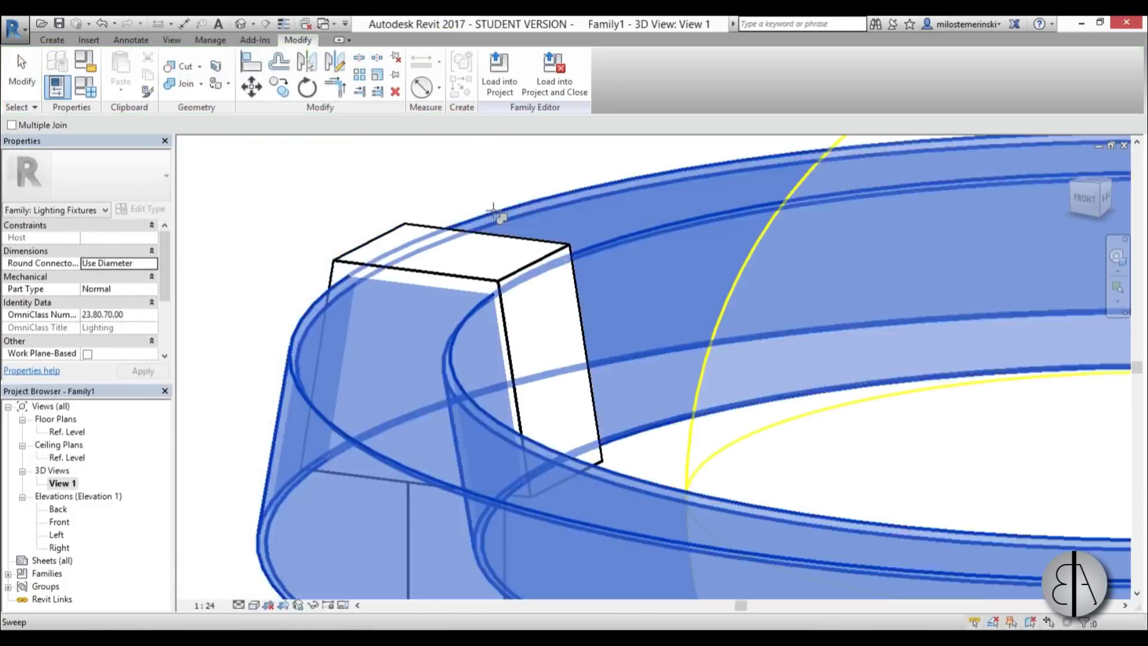
left_click(426, 223)
left_click(426, 222)
scroll(426, 222, "down", 5)
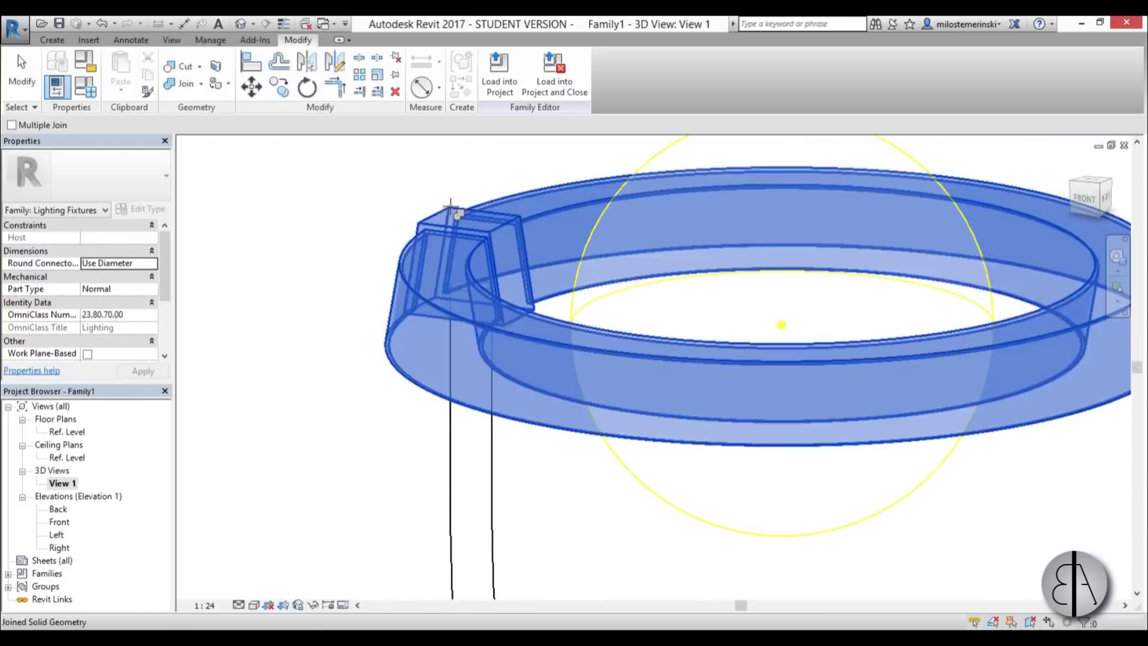
scroll(476, 430, "down", 5)
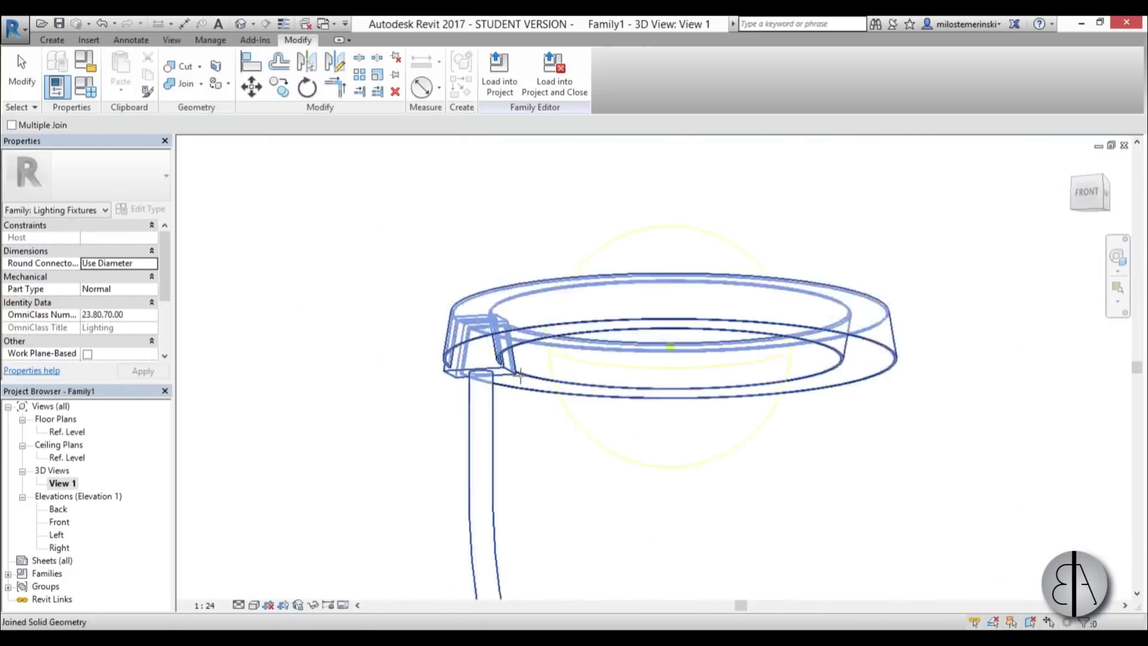
middle_click_drag(478, 395, 496, 376, "shift")
left_click(23, 89)
scroll(617, 361, "down", 3)
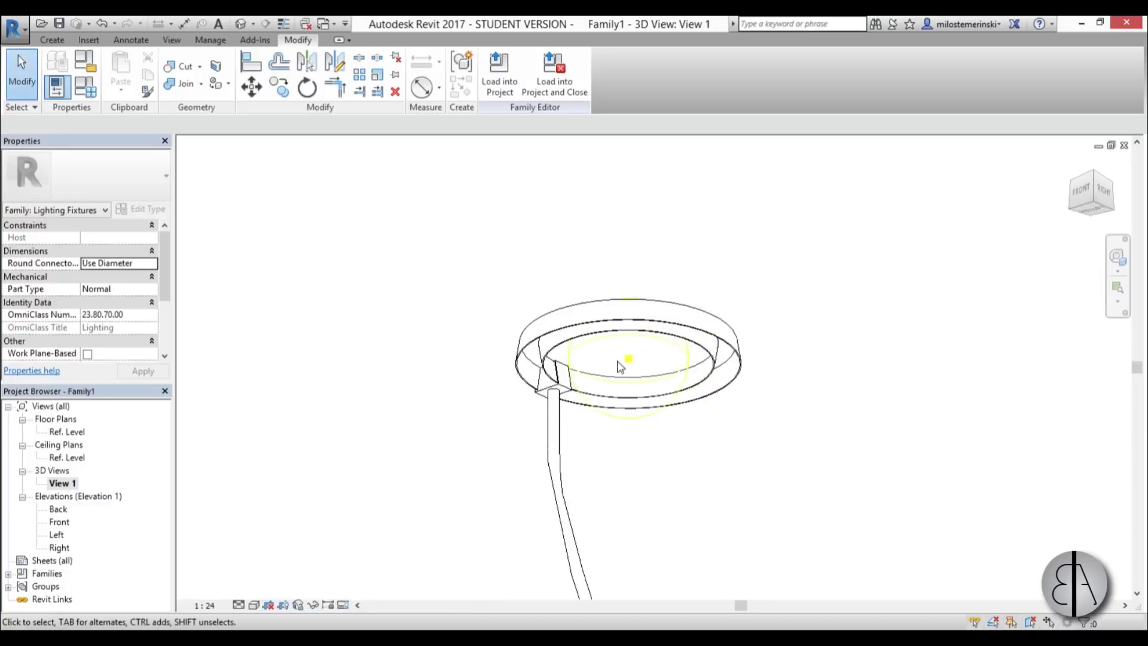
Examine the joined ring, connector block, pole and light source from below in the 3D view
middle_click_drag(618, 361, 532, 203, "shift")
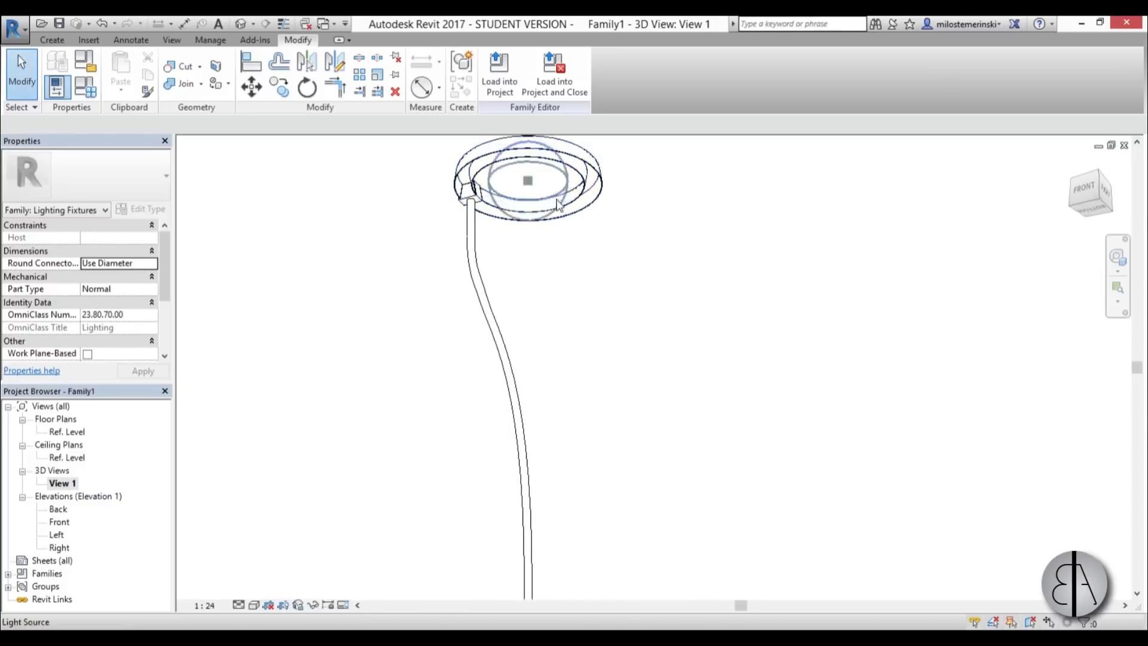
scroll(598, 278, "up", 4)
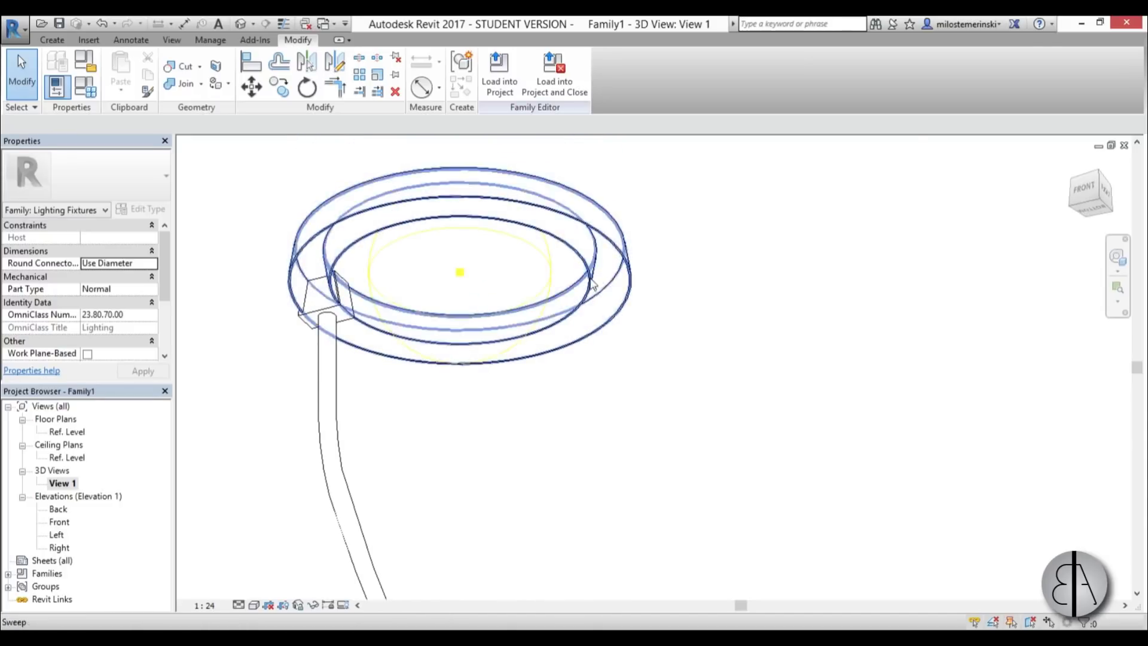
middle_click_drag(563, 308, 471, 252)
left_click(390, 200)
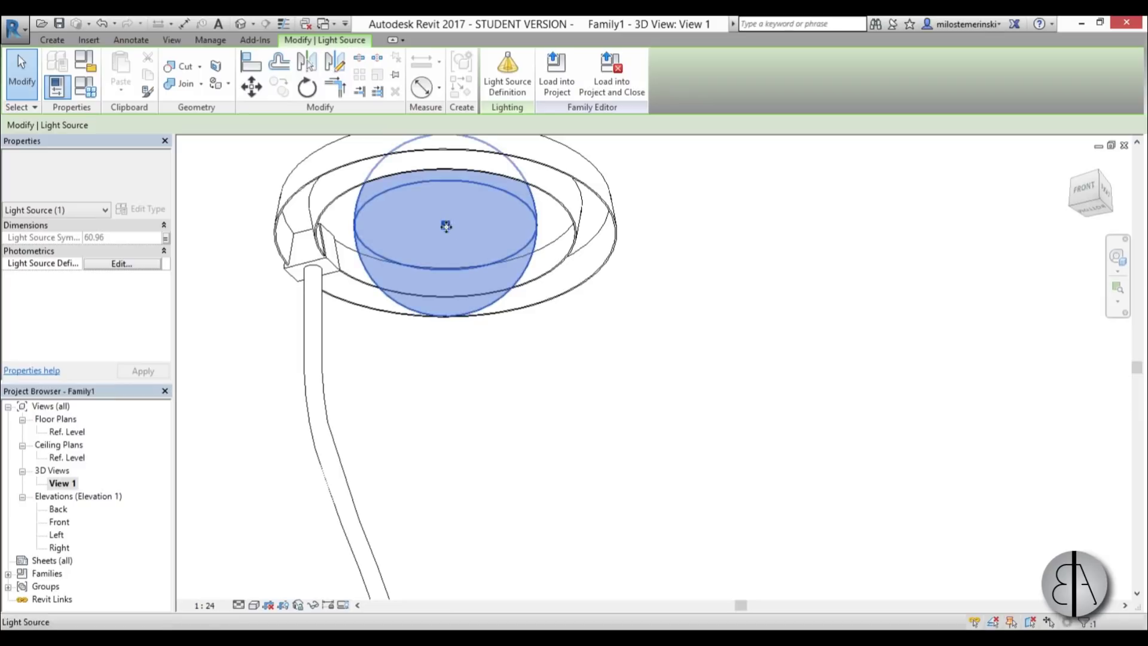
scroll(561, 384, "down", 2)
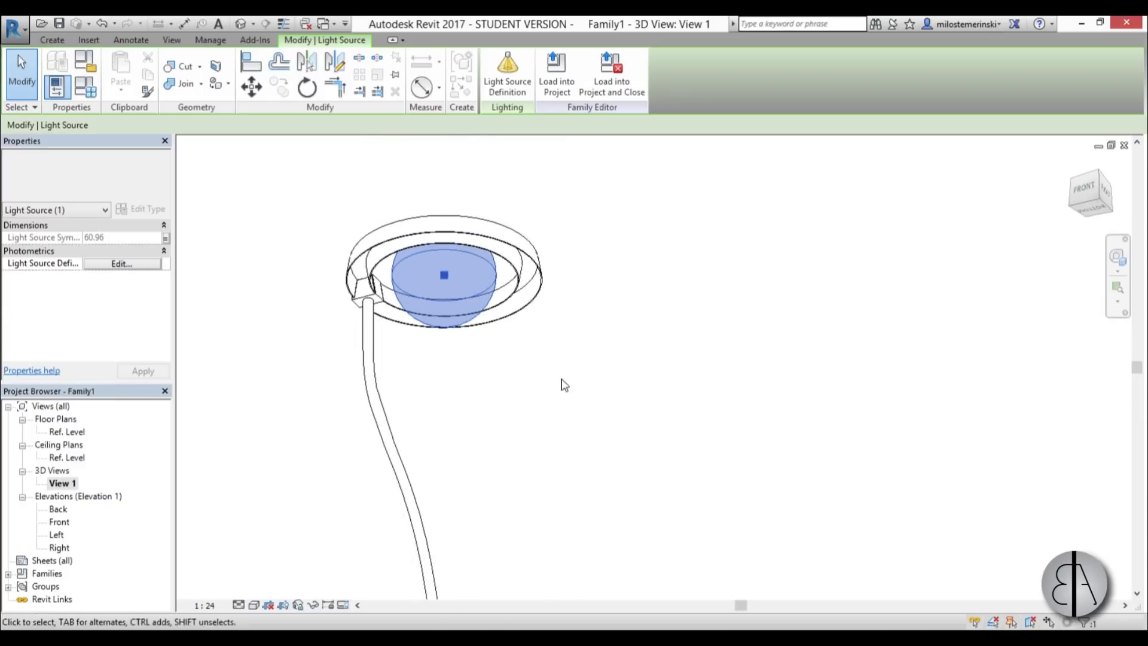
left_click(561, 384)
scroll(530, 274, "up", 6)
middle_click_drag(530, 274, 674, 211)
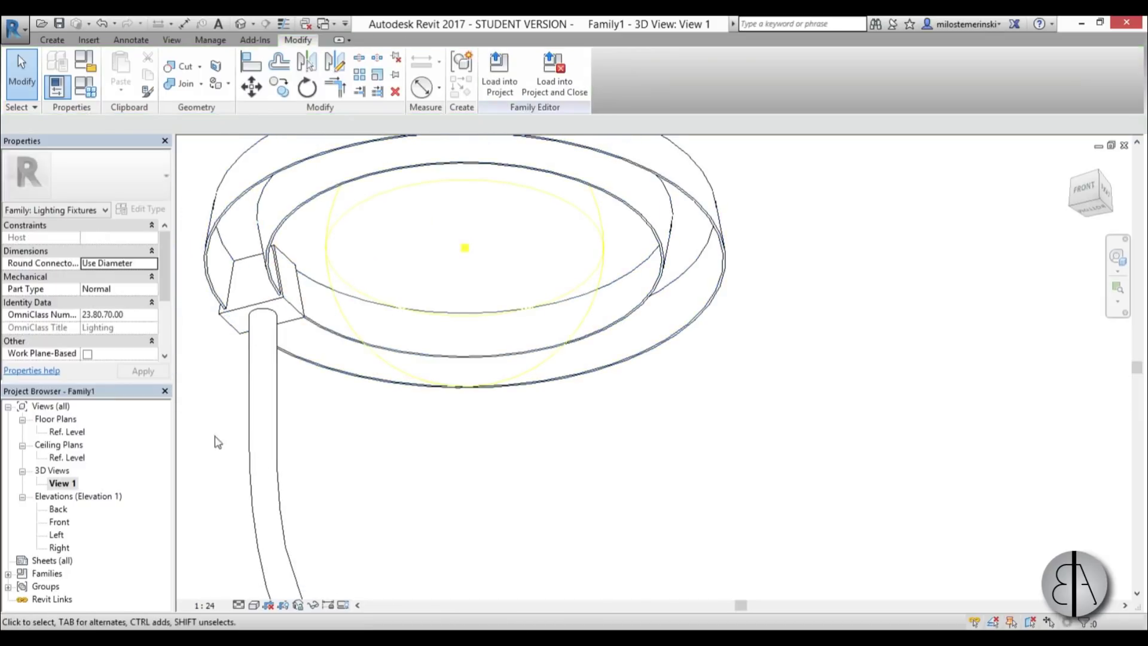
In the Ref. Level floor plan, start an extrusion on the Light Source Elevation reference plane
double_click(70, 435)
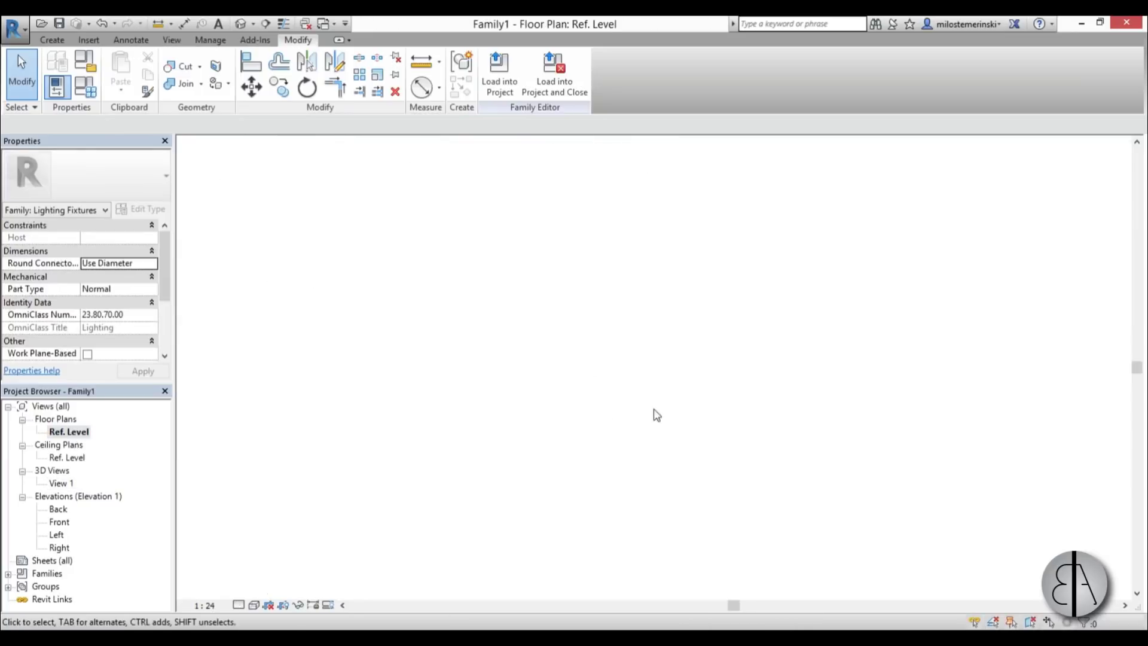
scroll(658, 415, "up", 5)
middle_click_drag(666, 415, 615, 418)
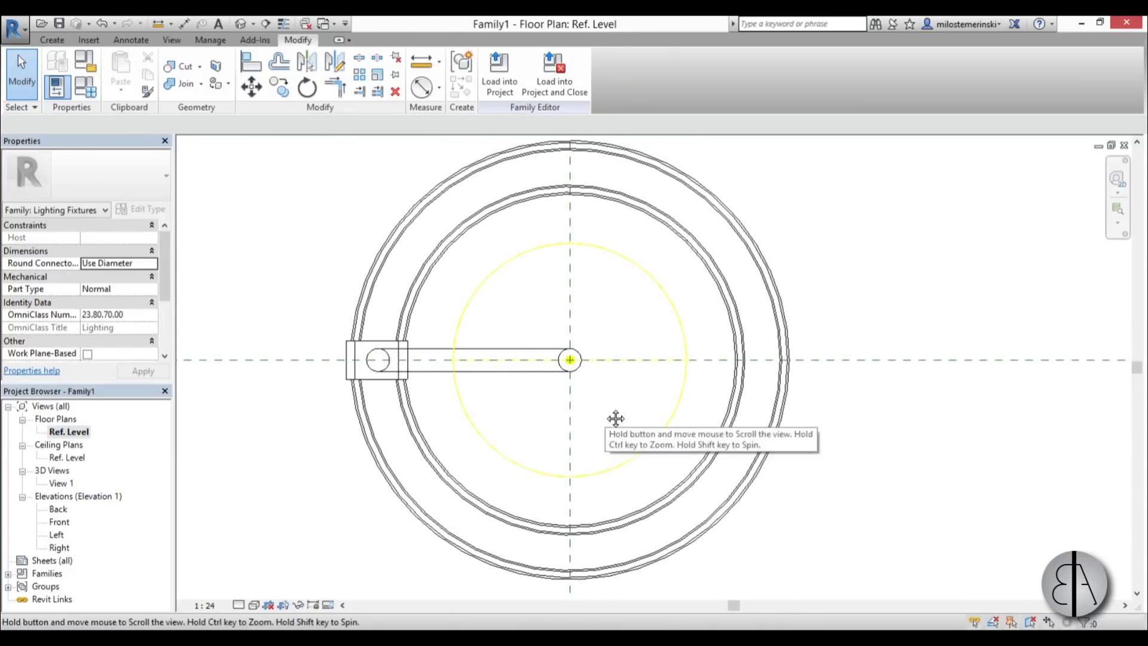
middle_click_drag(489, 466, 471, 437)
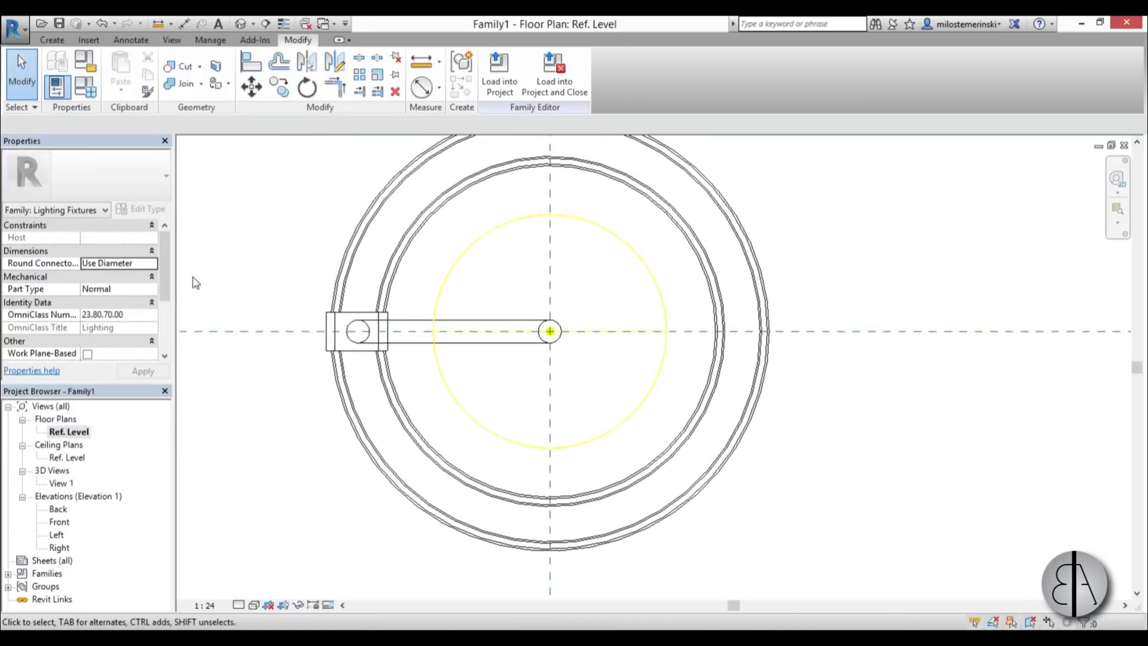
left_click(53, 40)
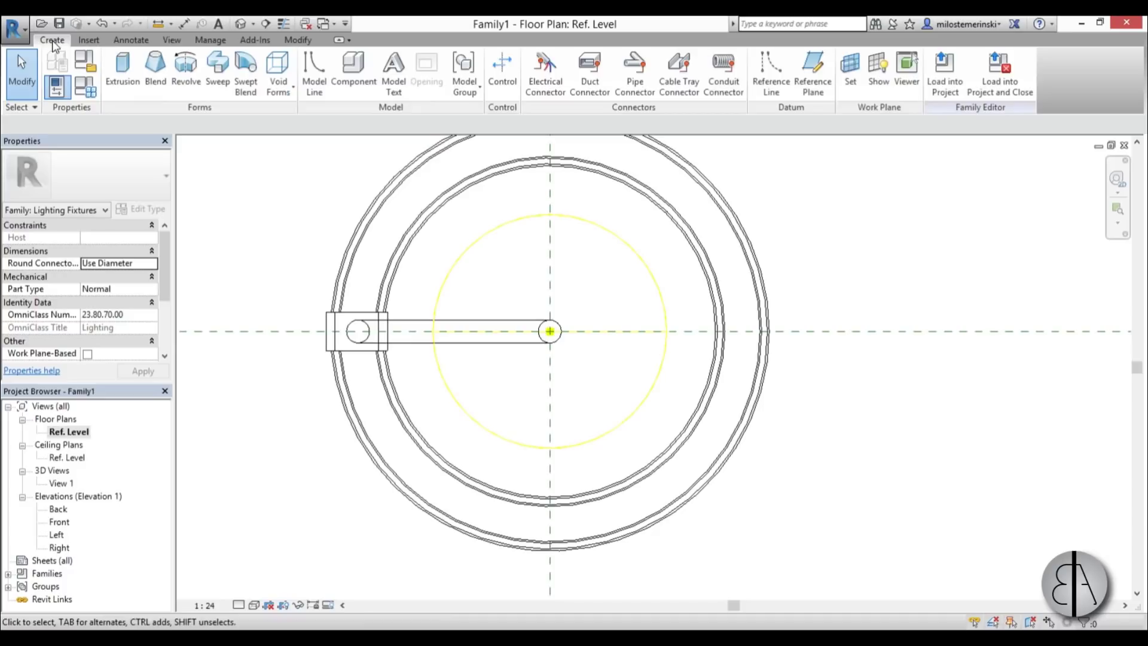
left_click(122, 68)
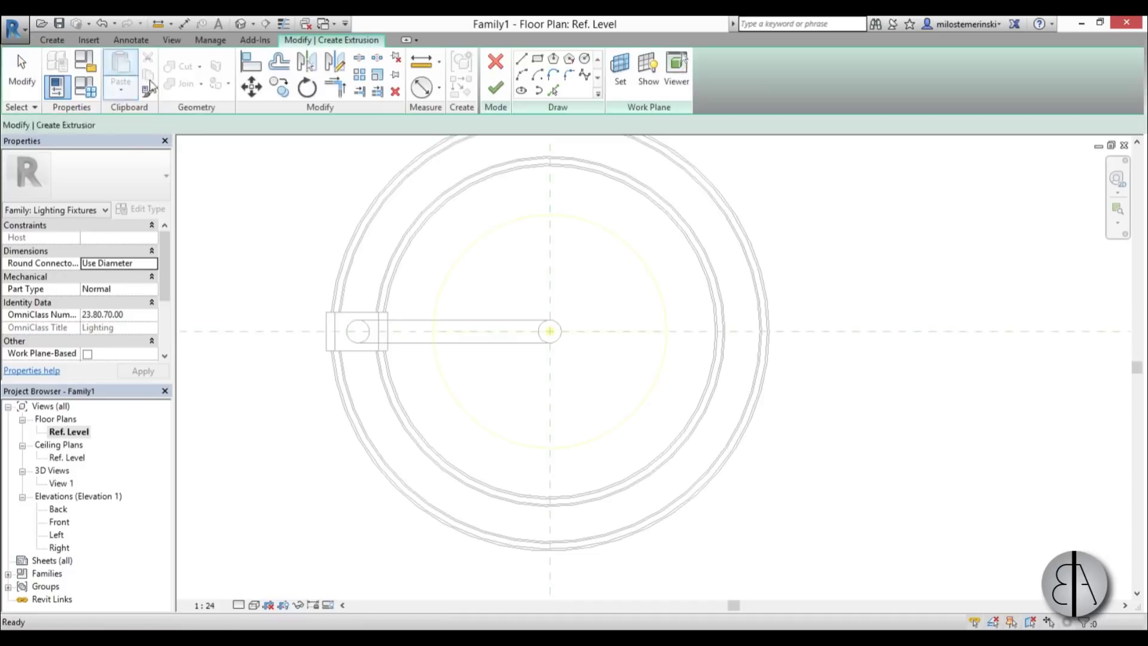
left_click(619, 72)
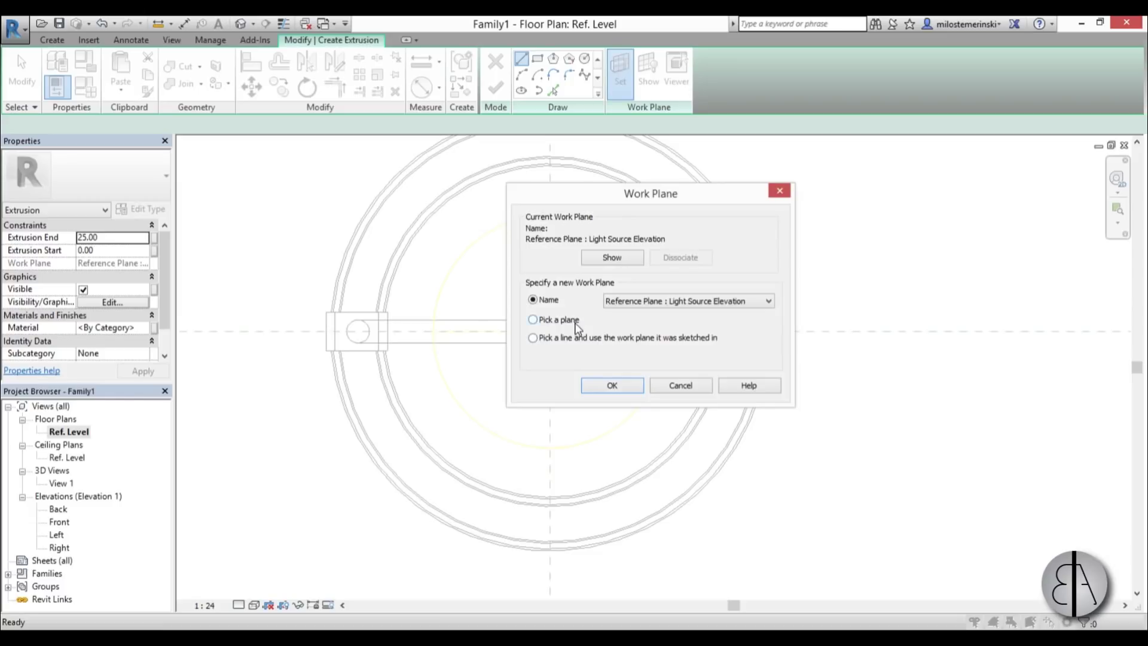
left_click(603, 384)
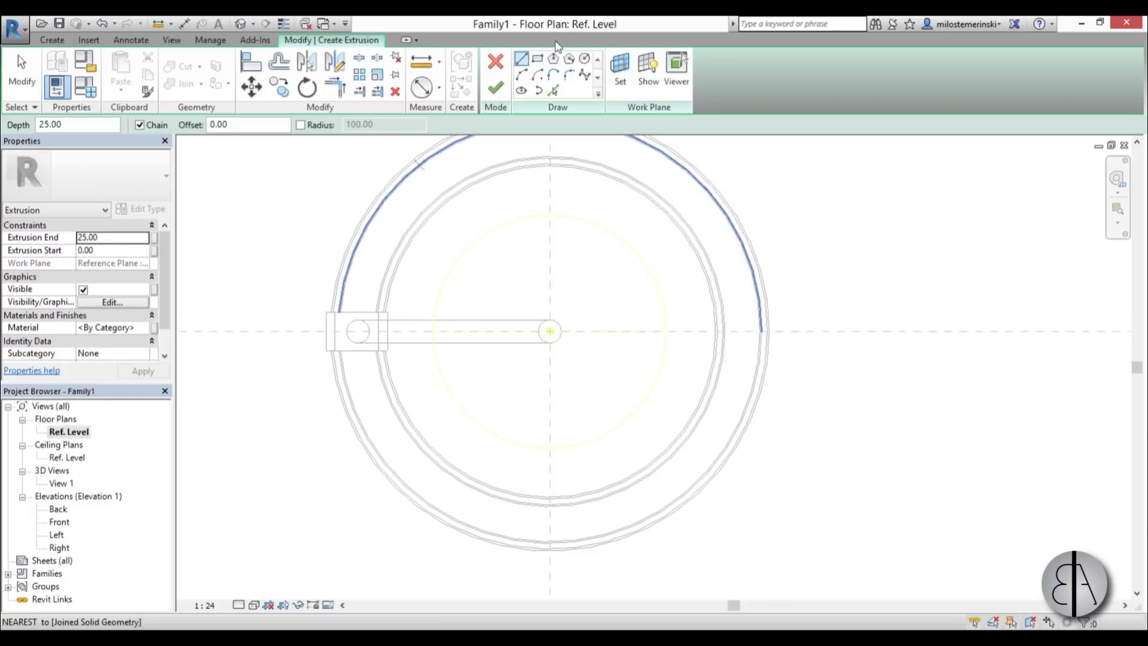
Sketch a circle of about 56.7 cm radius around the light source centre, reaching the ring's outer wall
left_click(585, 58)
scroll(543, 349, "up", 3)
left_click(506, 341)
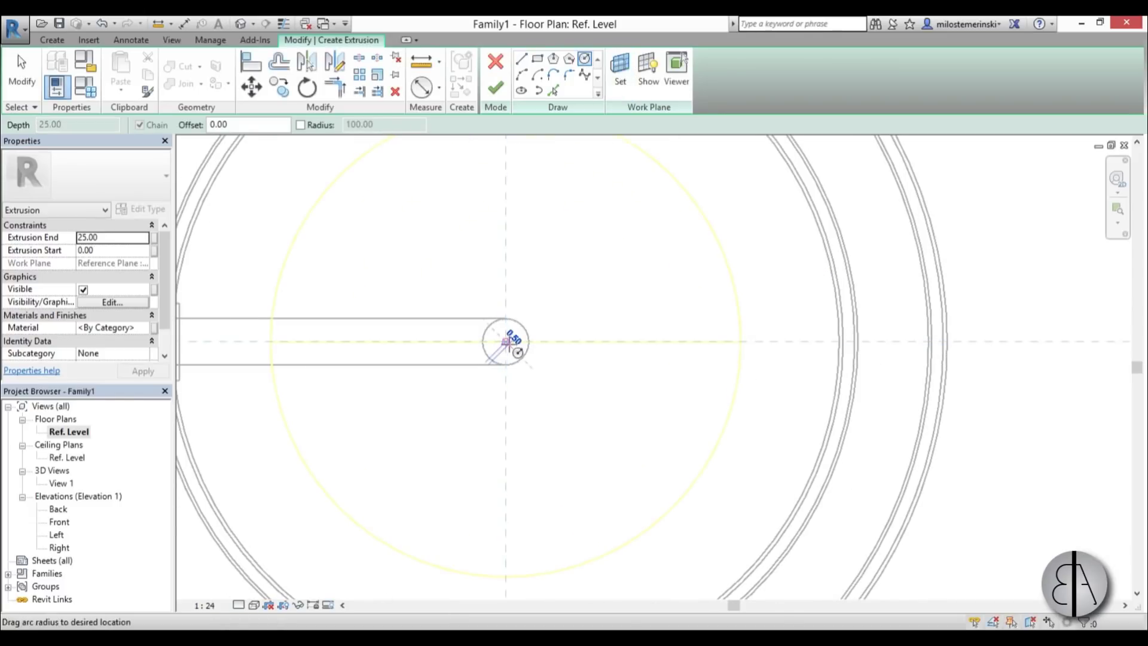
scroll(829, 345, "up", 2)
scroll(839, 353, "up", 3)
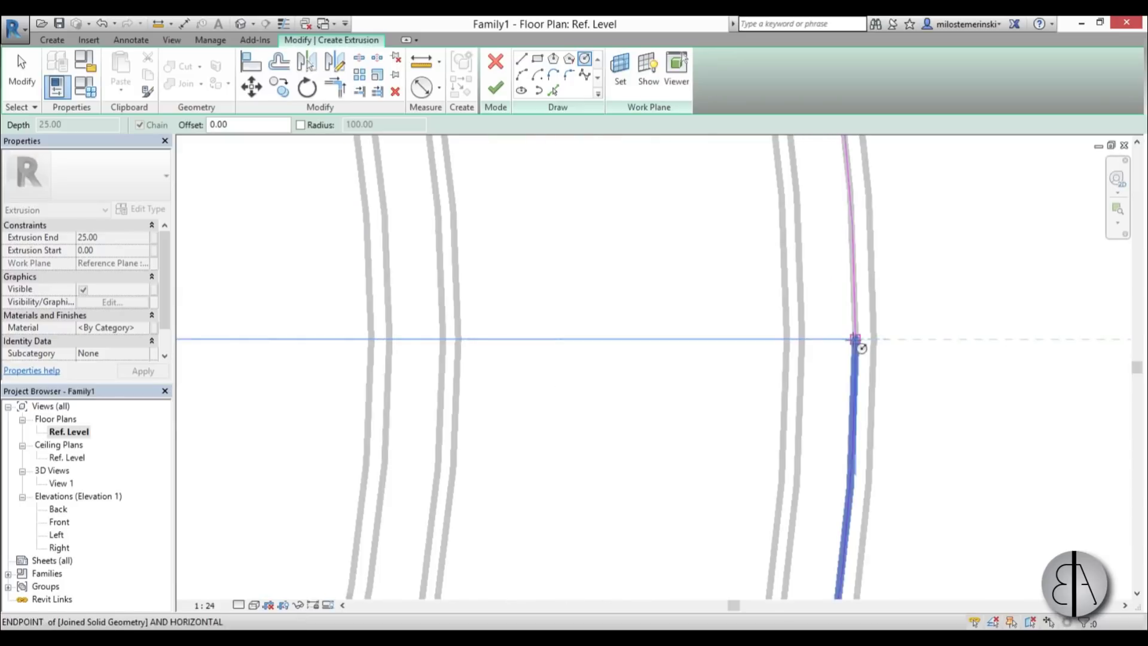
left_click(866, 348)
scroll(860, 335, "down", 2)
scroll(487, 377, "down", 2)
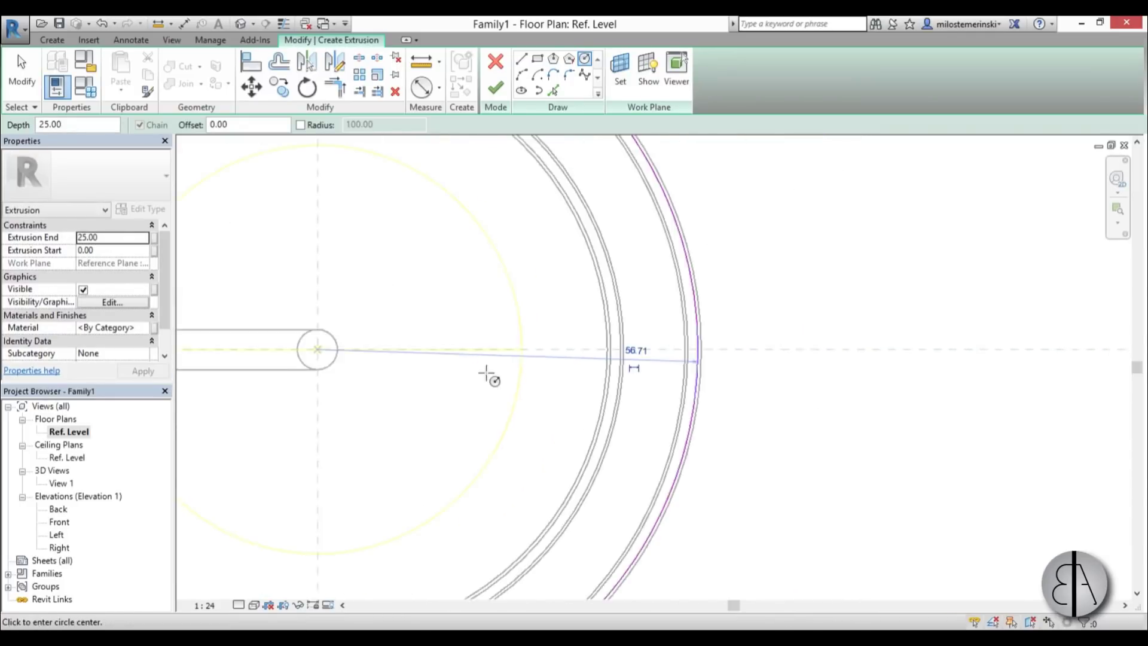
Sketch a concentric circle of about 45.6 cm radius at the ring's inner wall and finish the 25.00 deep extrusion
scroll(672, 351, "down", 2)
left_click(689, 336)
scroll(625, 371, "up", 4)
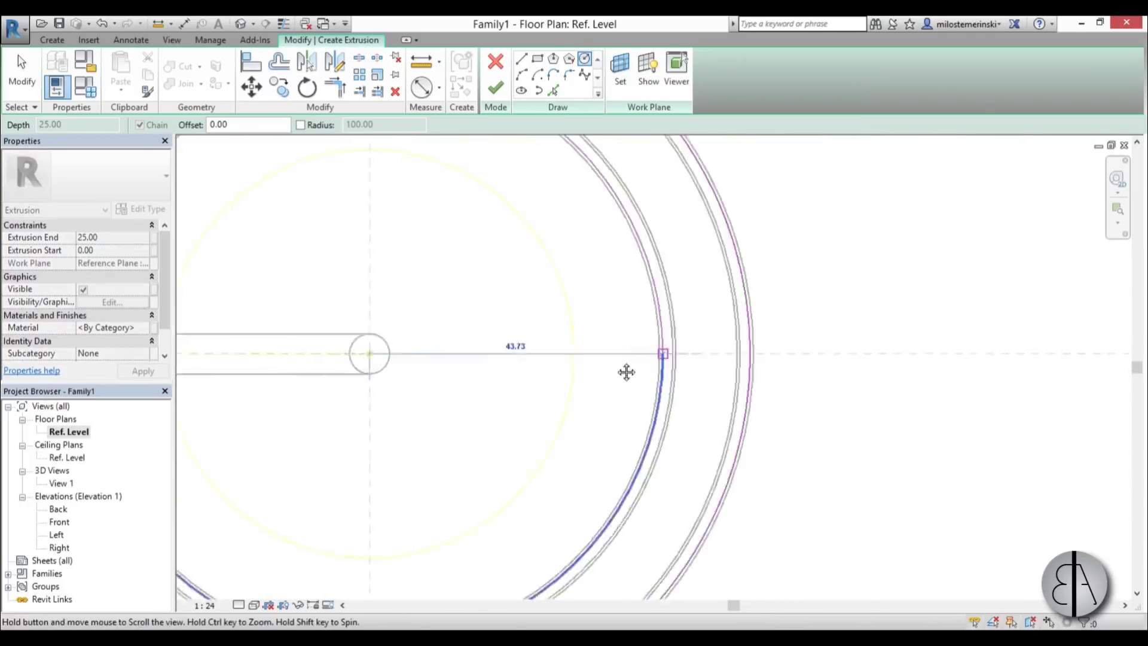
left_click(547, 358)
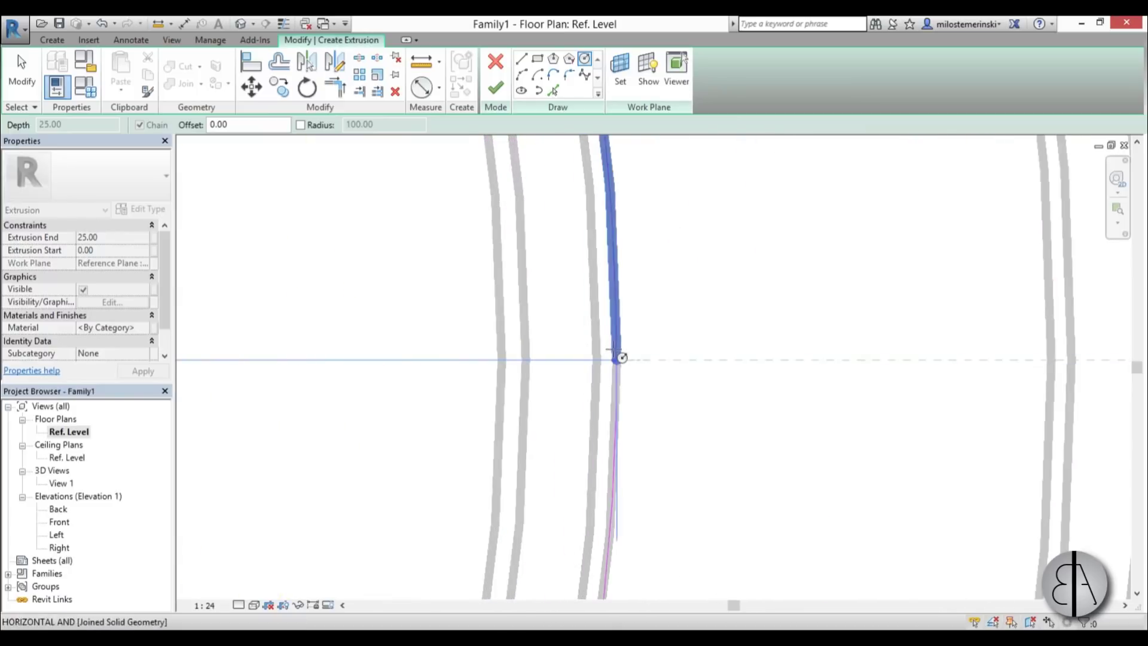
scroll(618, 353, "down", 3)
scroll(705, 334, "down", 3)
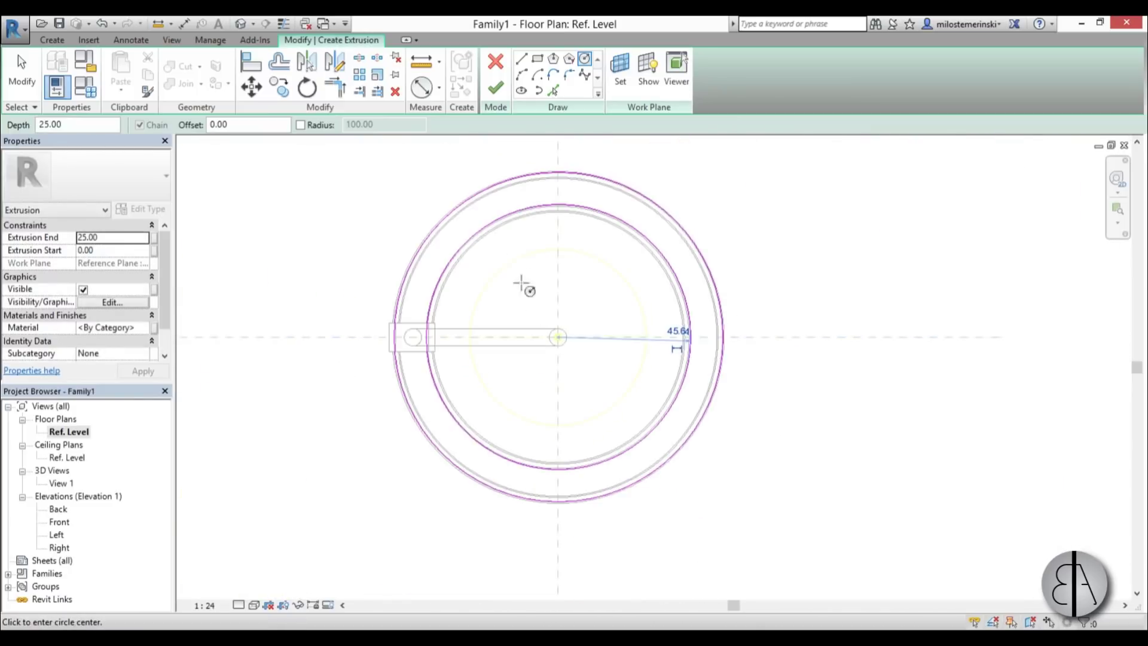
left_click(497, 90)
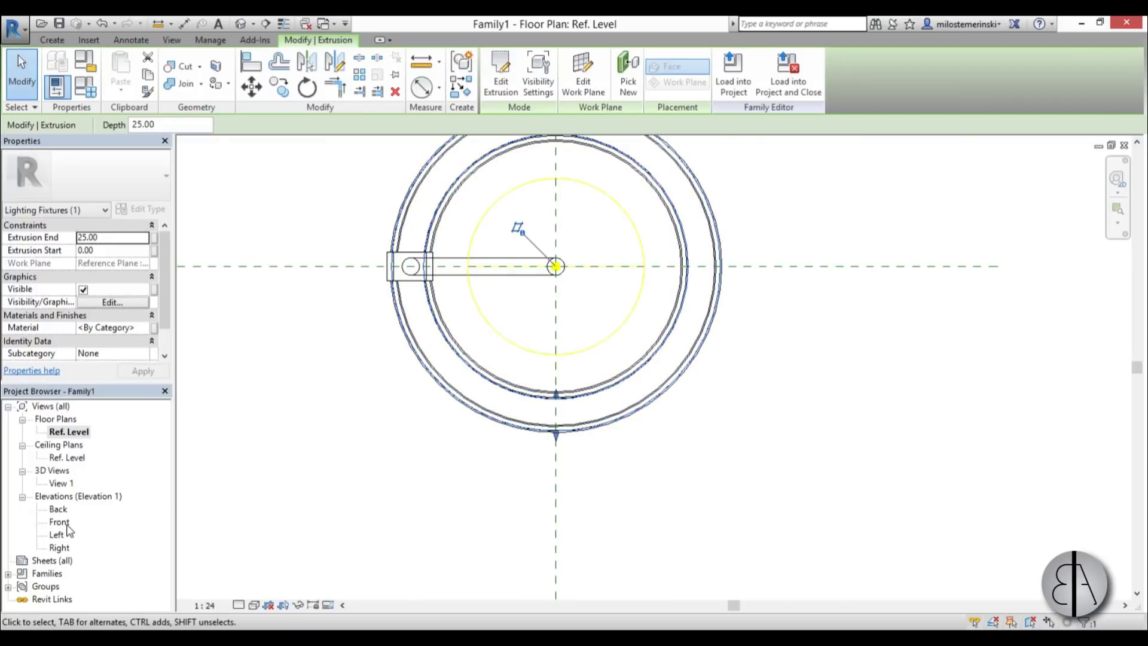
In the Front elevation, lower the new extrusion's top face until its depth is about 0.63
double_click(60, 522)
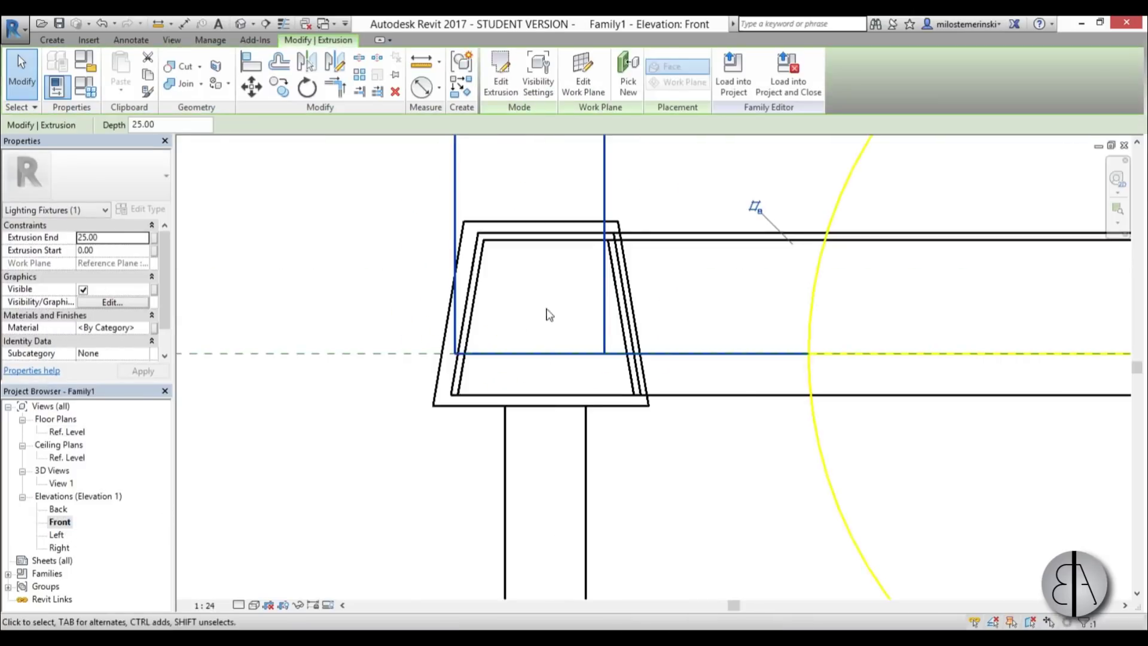
scroll(285, 422, "down", 5)
middle_click_drag(284, 422, 402, 353)
scroll(401, 353, "up", 2)
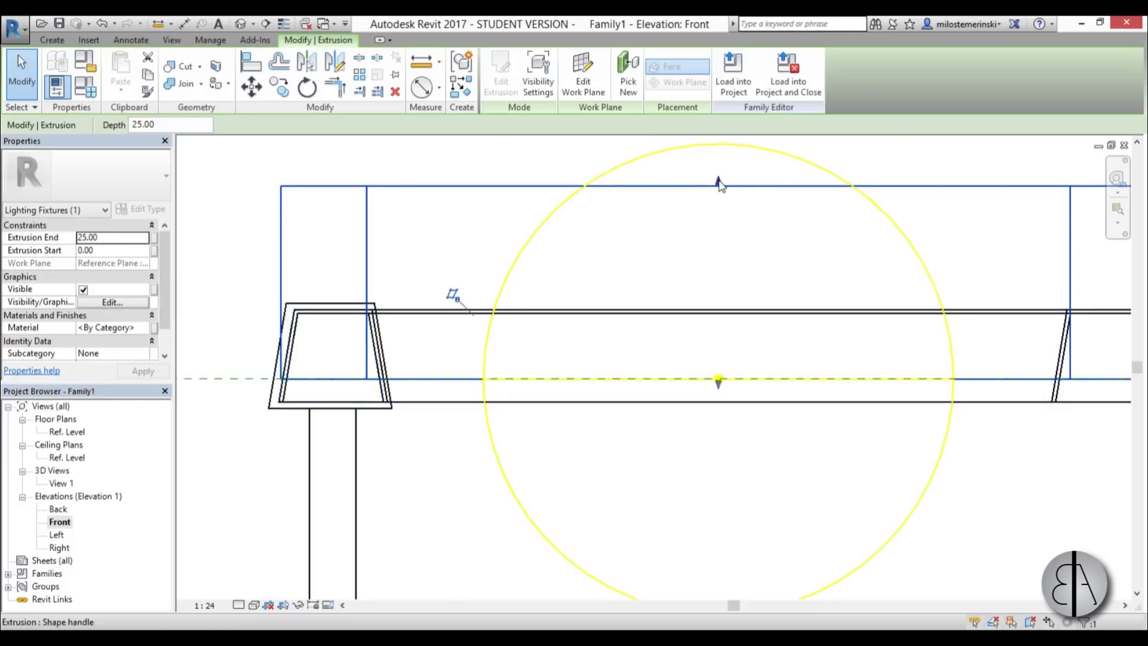
left_click_drag(720, 184, 716, 382)
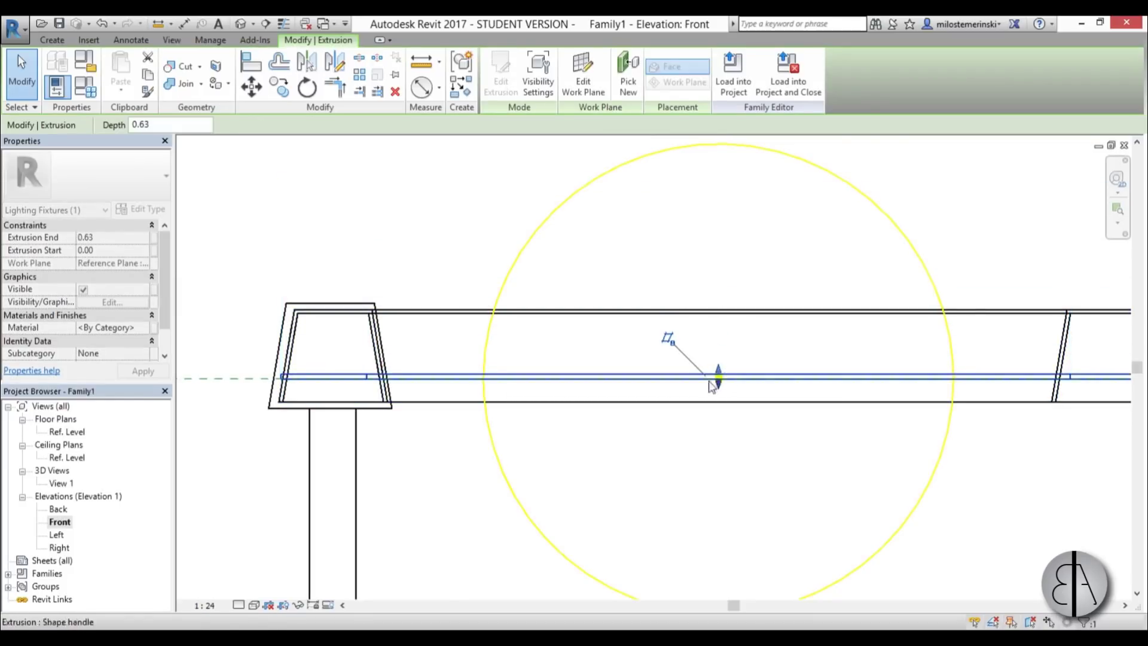
left_click(474, 532)
scroll(439, 449, "down", 2)
scroll(439, 450, "down", 2)
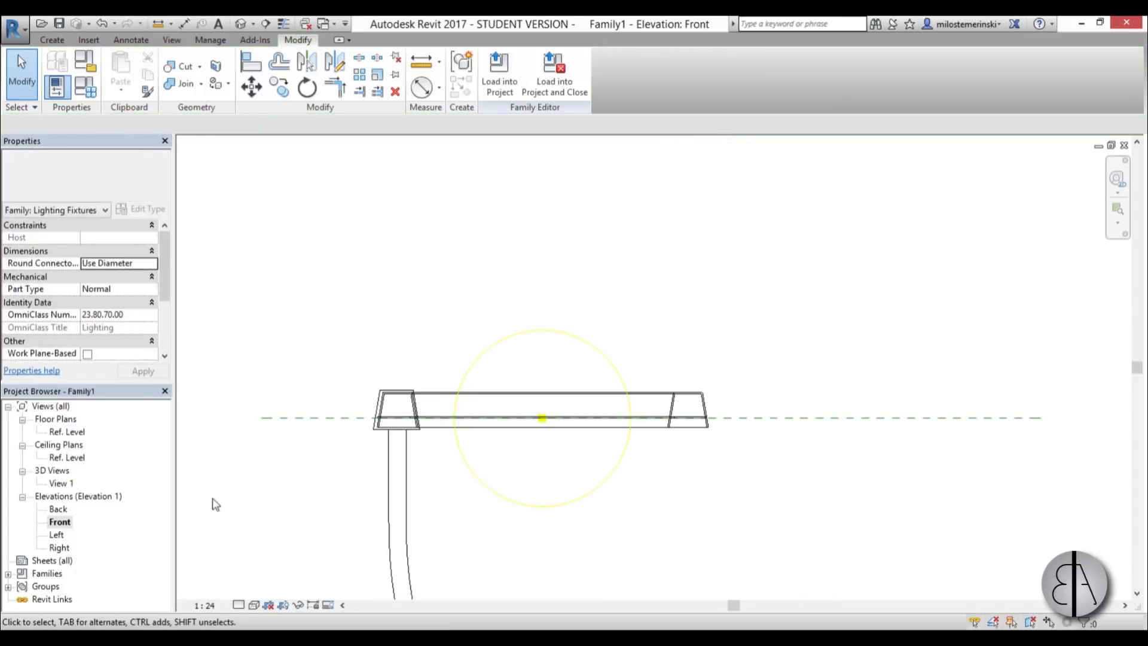
In the Front elevation, move the thin extrusion down near the ring's lower edge, from about -2.26 to -1.77
double_click(60, 483)
middle_click_drag(665, 438, 249, 294, "shift")
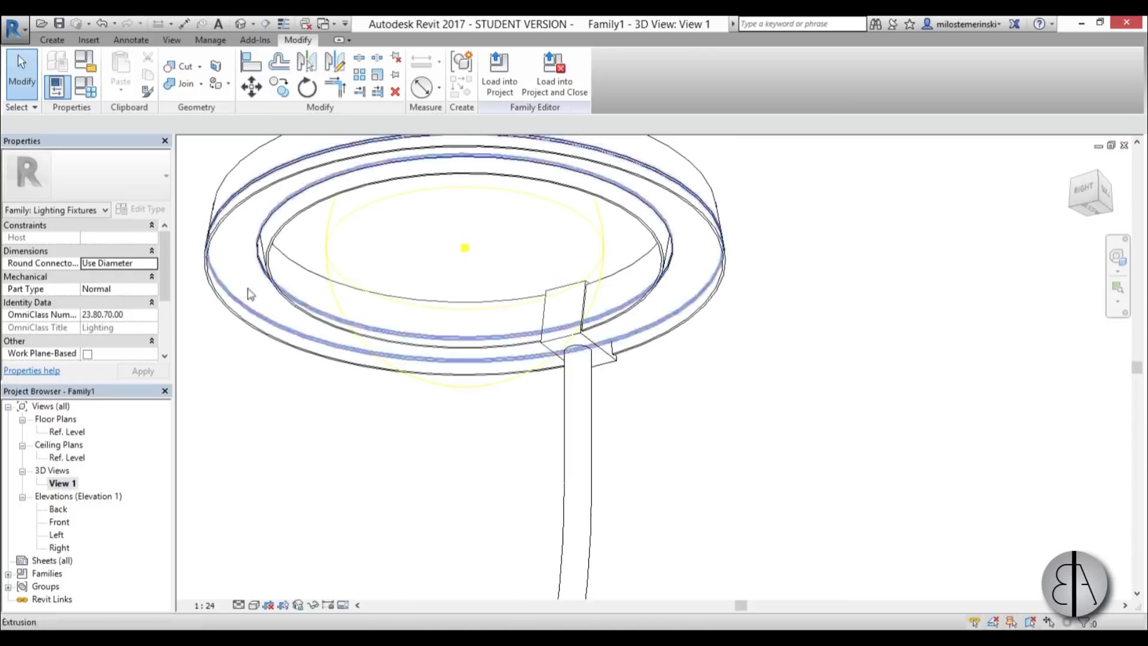
left_click(281, 210)
middle_click_drag(320, 221, 268, 306, "shift")
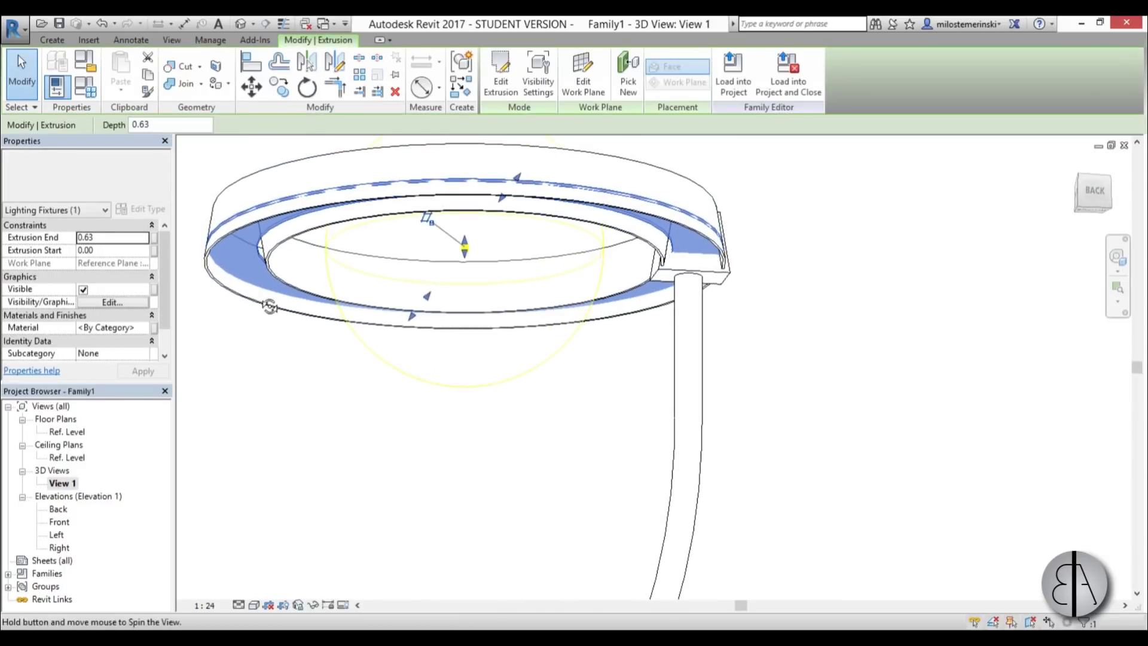
double_click(59, 523)
scroll(598, 430, "up", 5)
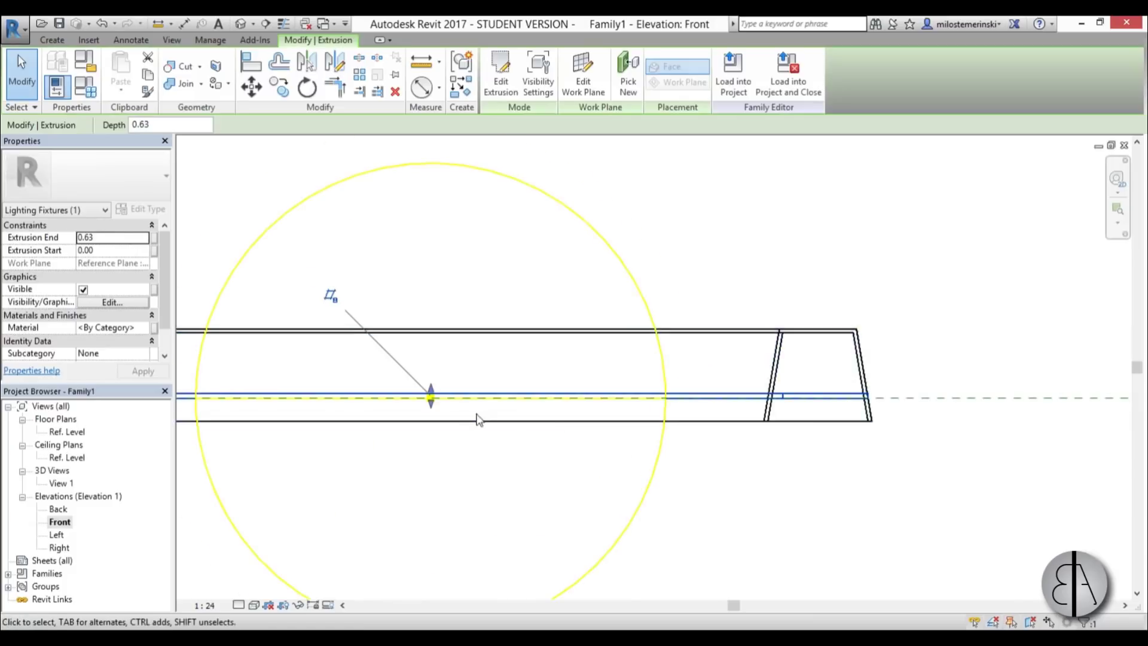
scroll(477, 418, "up", 2)
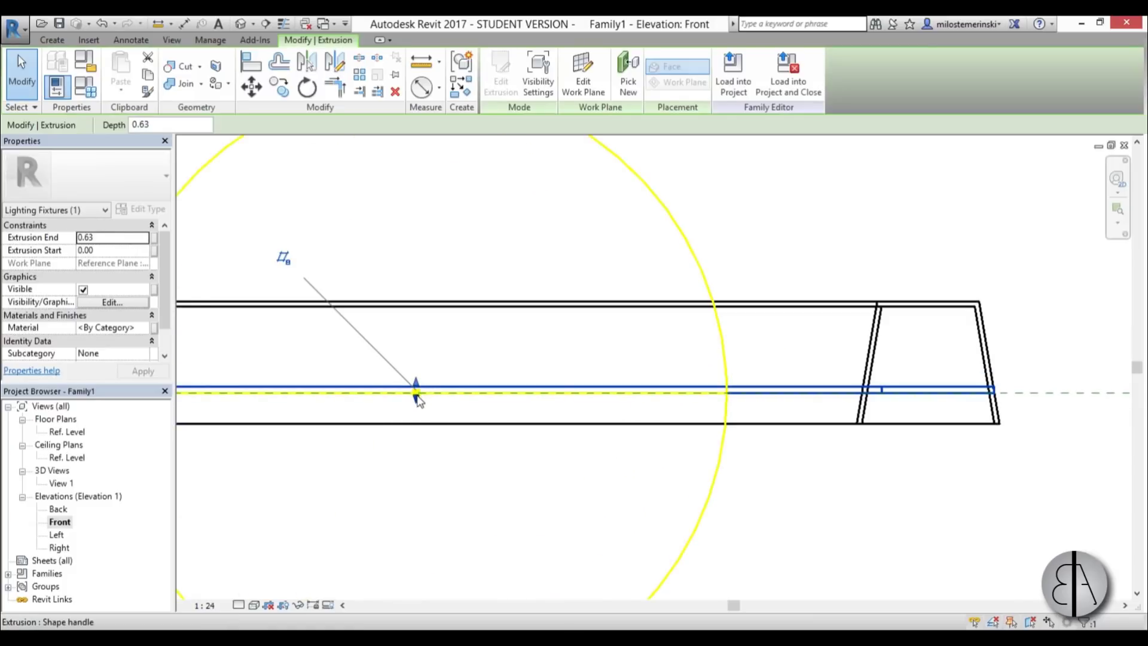
mouse_move(418, 400)
left_mouse_down()
mouse_move(415, 421)
mouse_move(415, 411)
left_mouse_up()
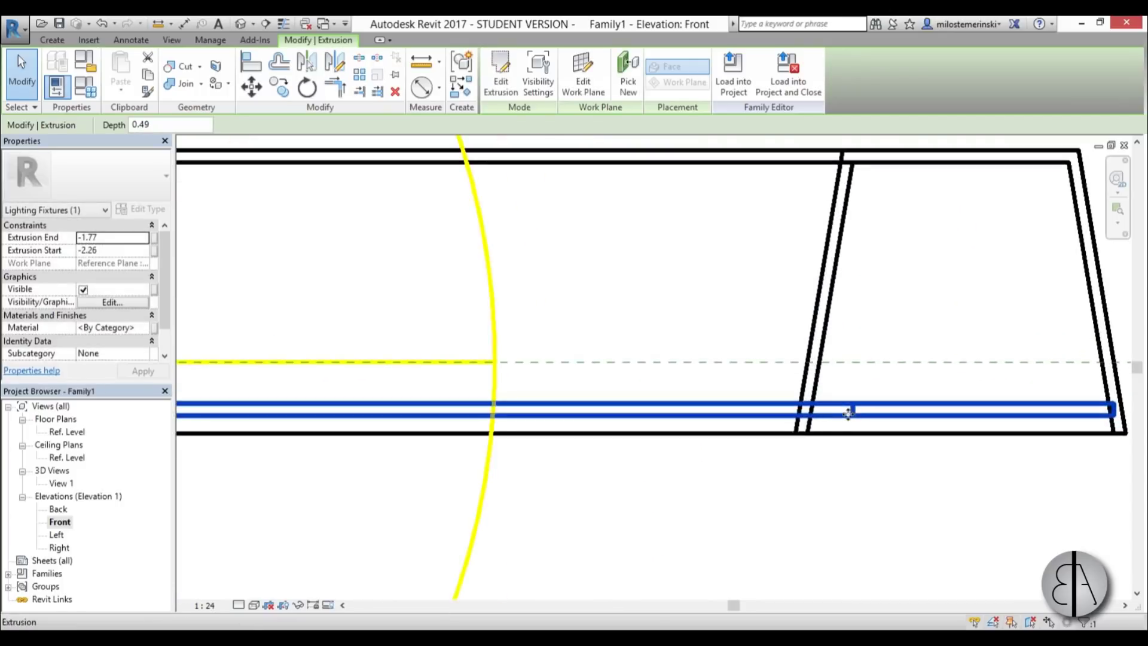
Edit the thin extrusion's sketch in the 3D view and set the inner circle's radius to 43
double_click(812, 414)
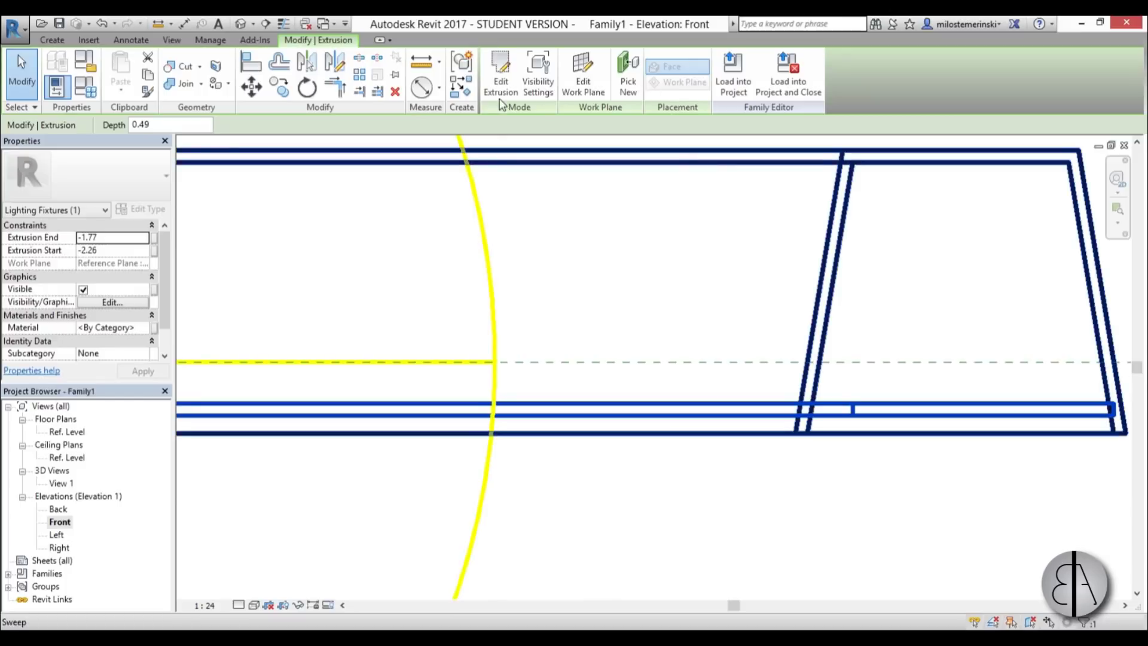
double_click(695, 377)
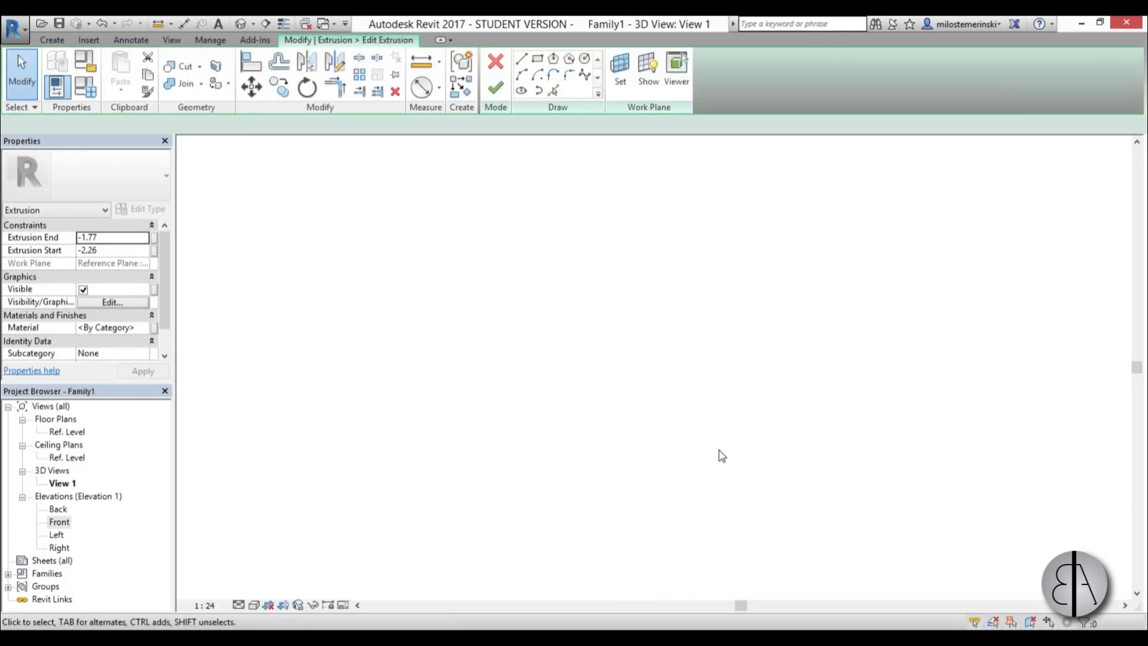
middle_click_drag(700, 451, 715, 182, "shift")
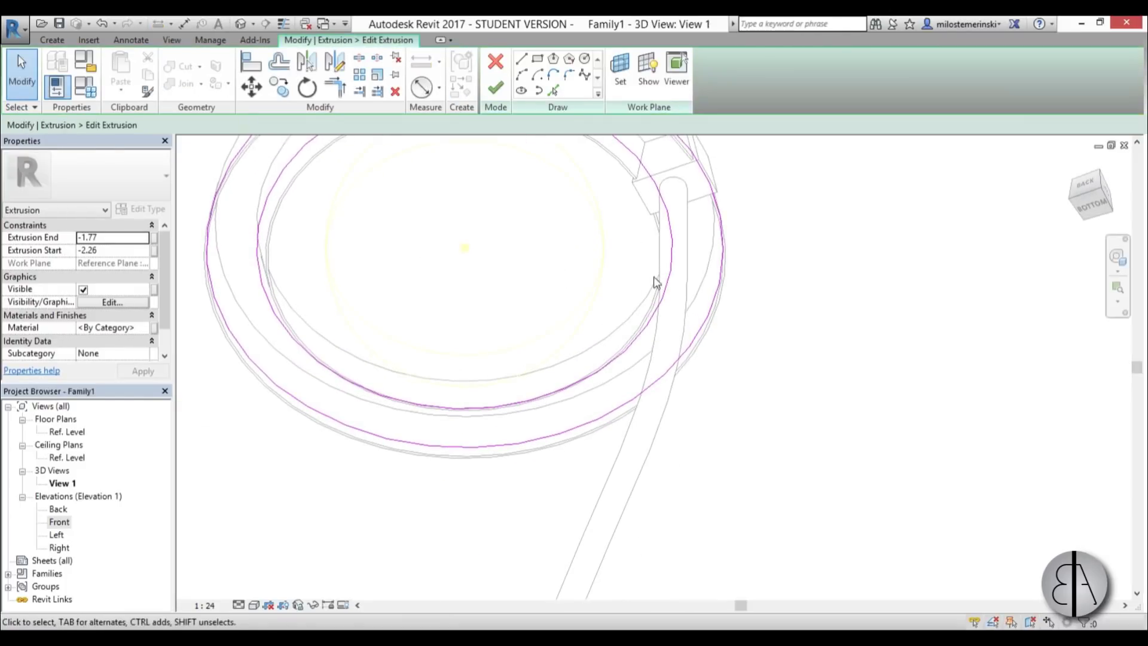
left_click(671, 277)
scroll(536, 346, "up", 4)
left_click(461, 374)
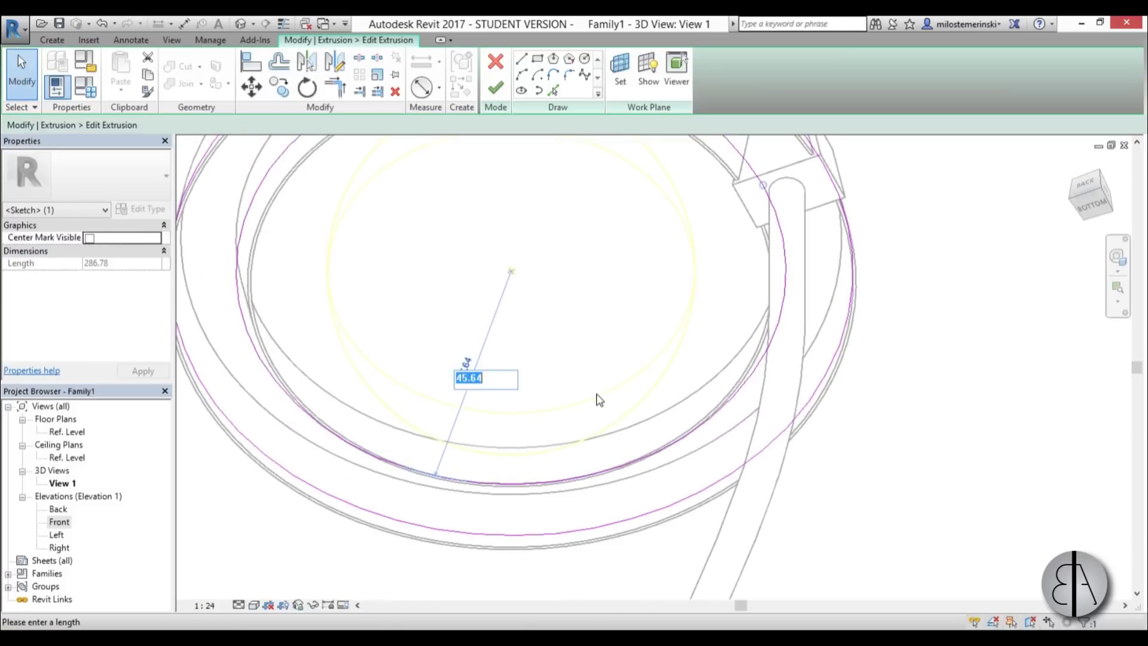
type("43")
key("Return")
left_click(495, 88)
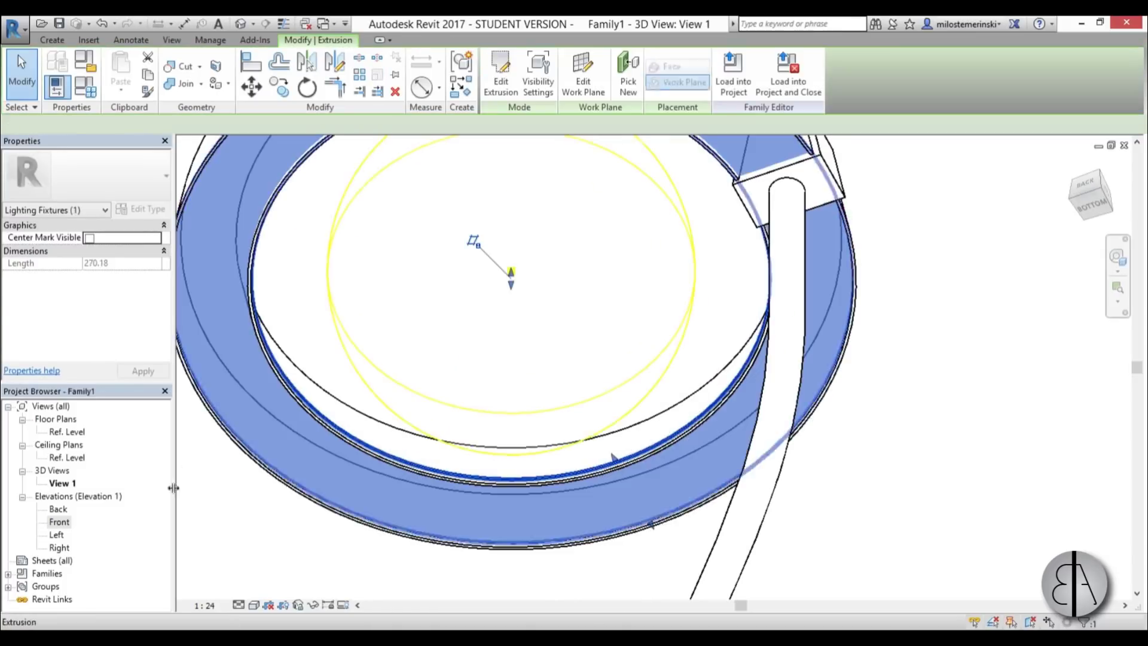
Edit the thin extrusion's sketch again and slightly enlarge the inner circle's radius to fit the ring's sloped inner wall
left_click(56, 523)
double_click(57, 523)
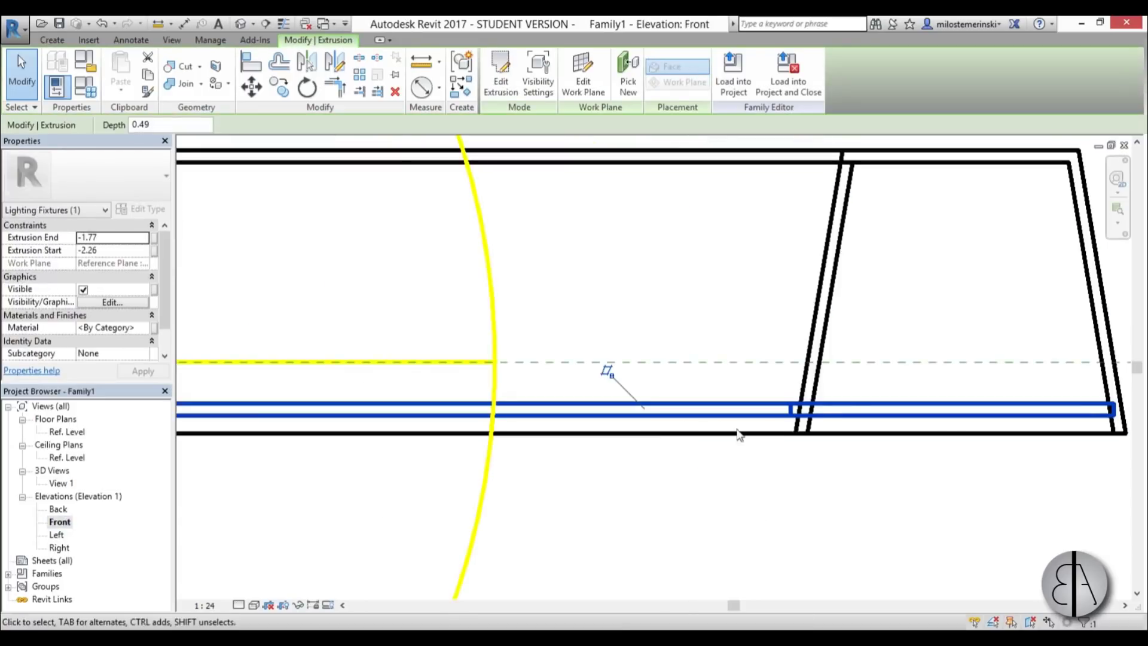
scroll(758, 432, "down", 3)
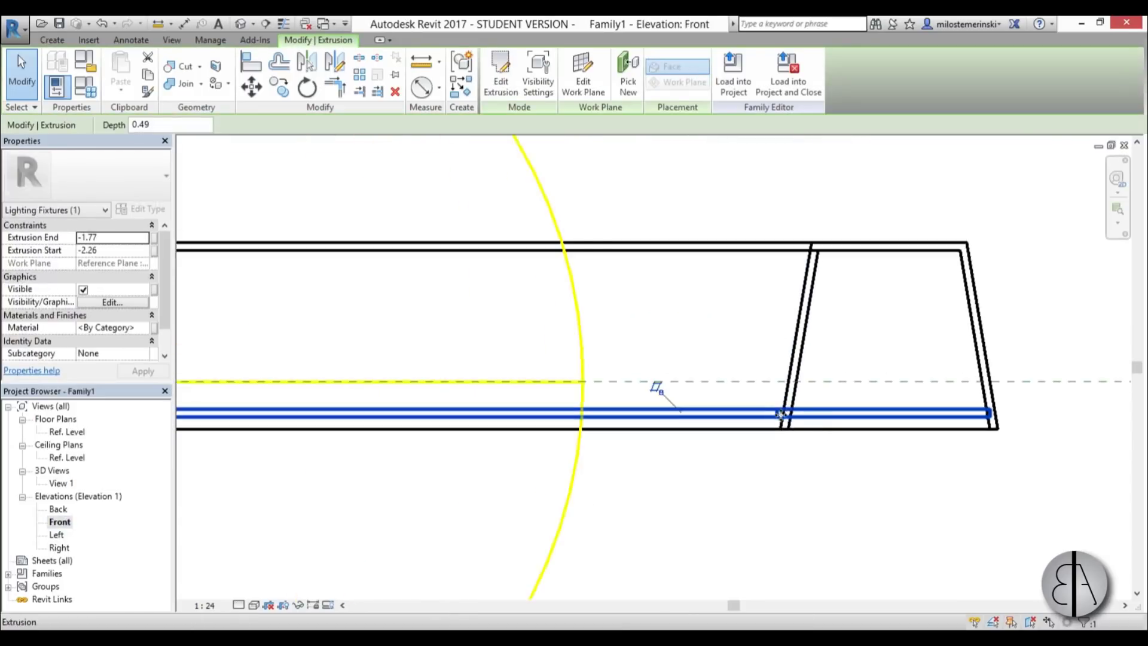
left_click(507, 85)
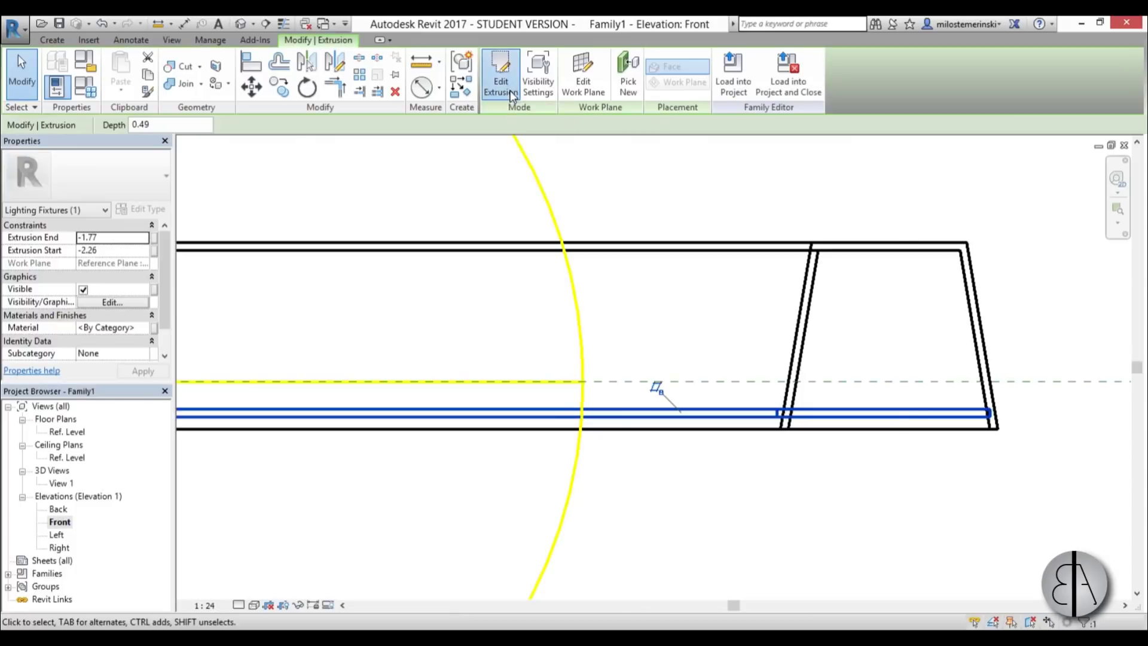
double_click(711, 373)
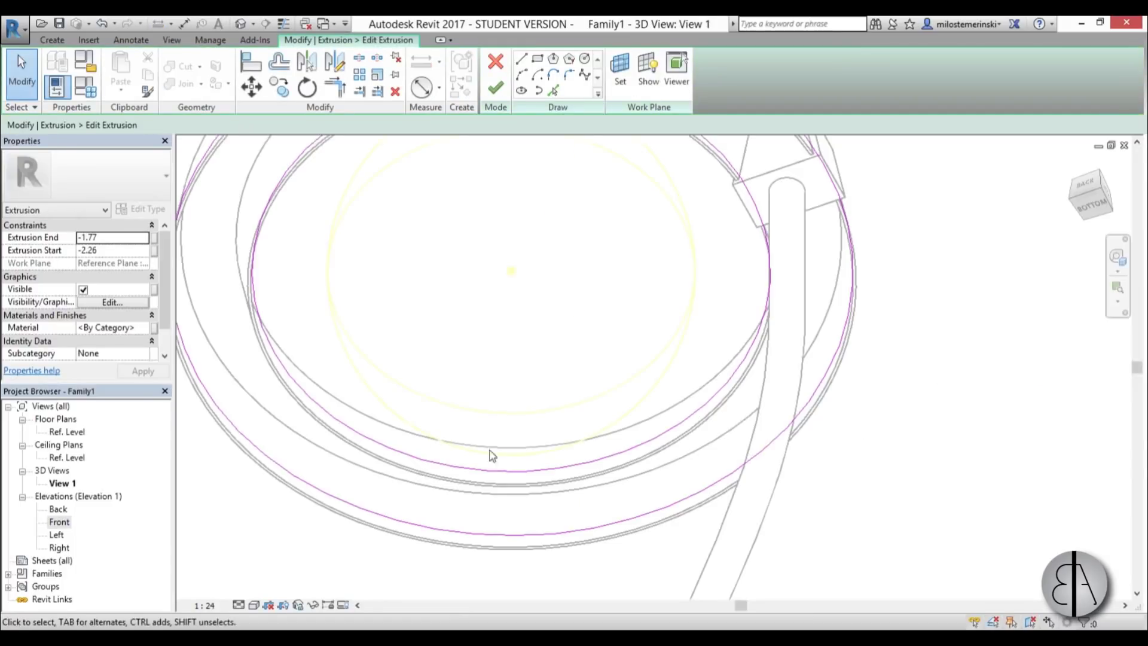
left_click(579, 480)
left_click(465, 363)
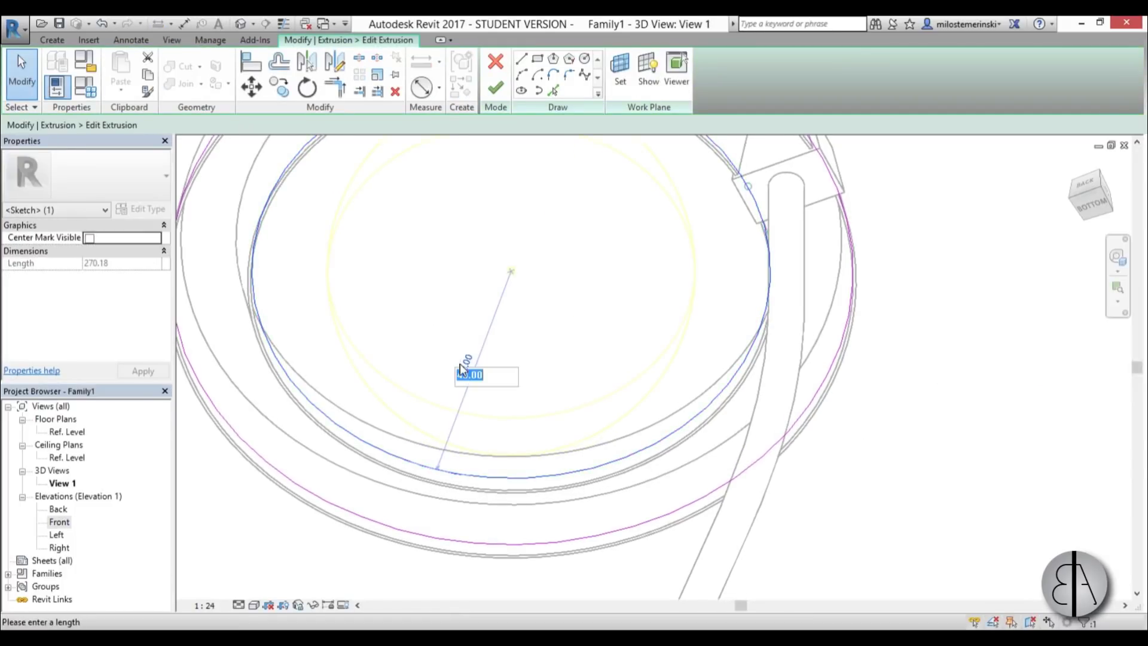
left_click(478, 376)
key("Return")
left_click(599, 342)
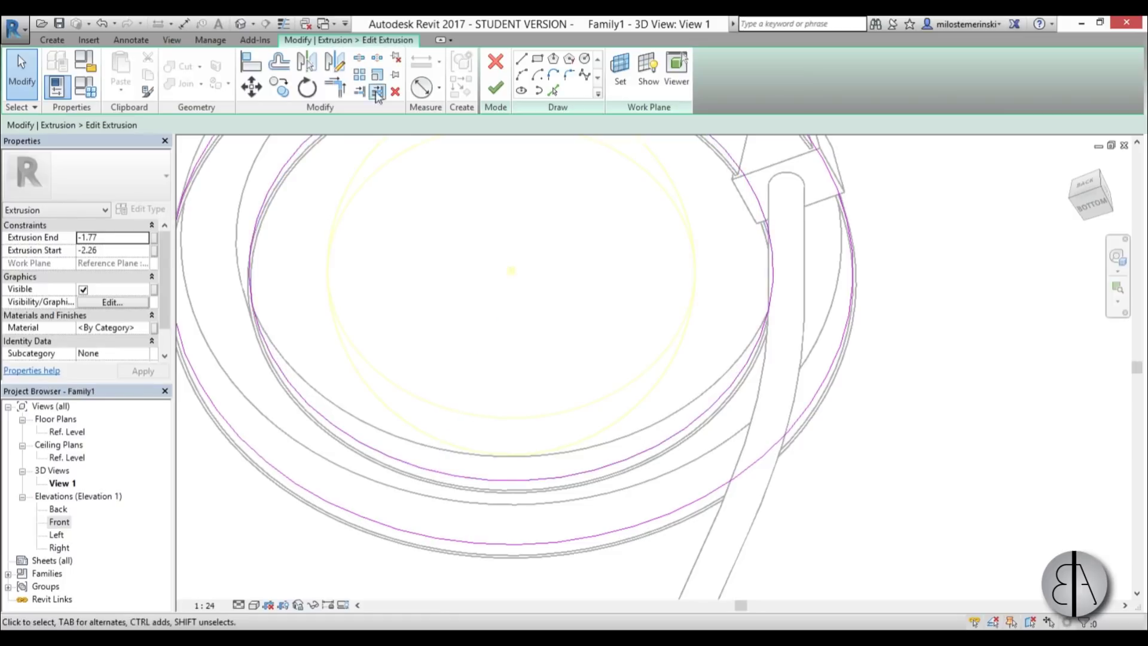
left_click(496, 96)
double_click(58, 522)
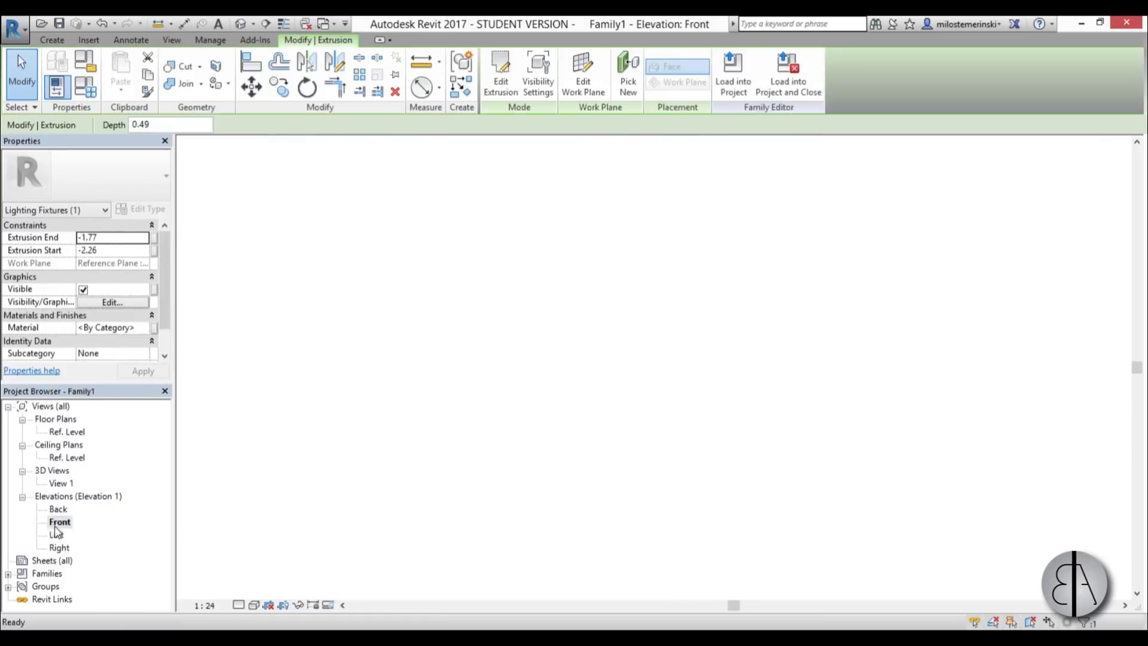
Inspect how the thin panel fits inside the ring's walls, in the Front elevation and from below in the 3D view
scroll(777, 419, "up", 4)
scroll(759, 404, "down", 5)
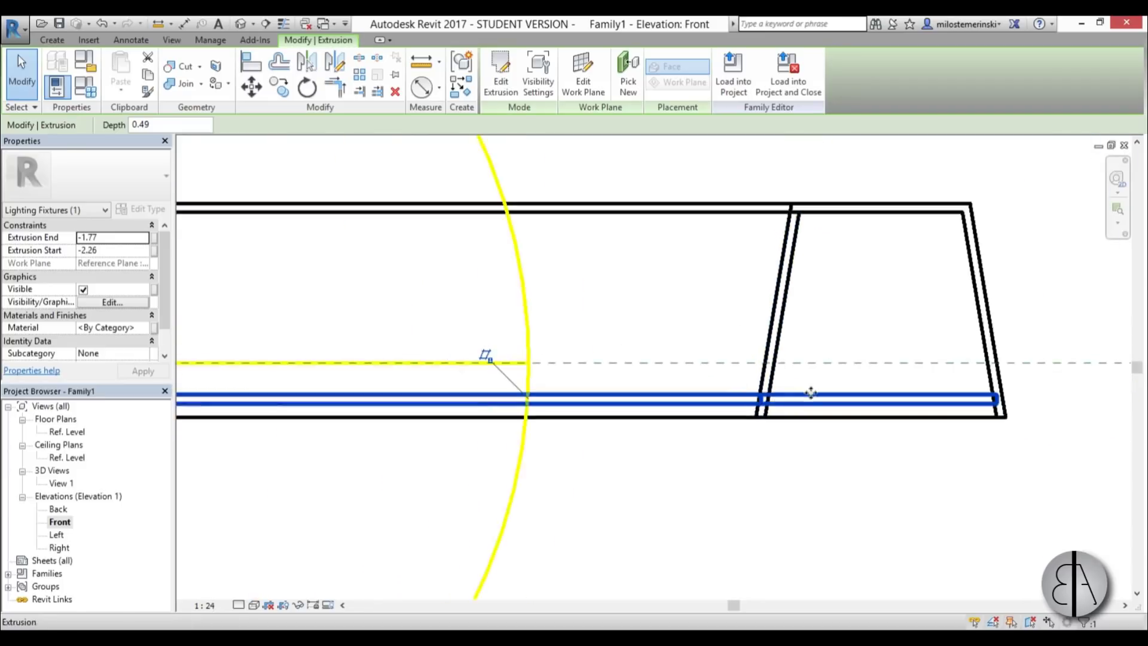
left_click(787, 463)
double_click(57, 483)
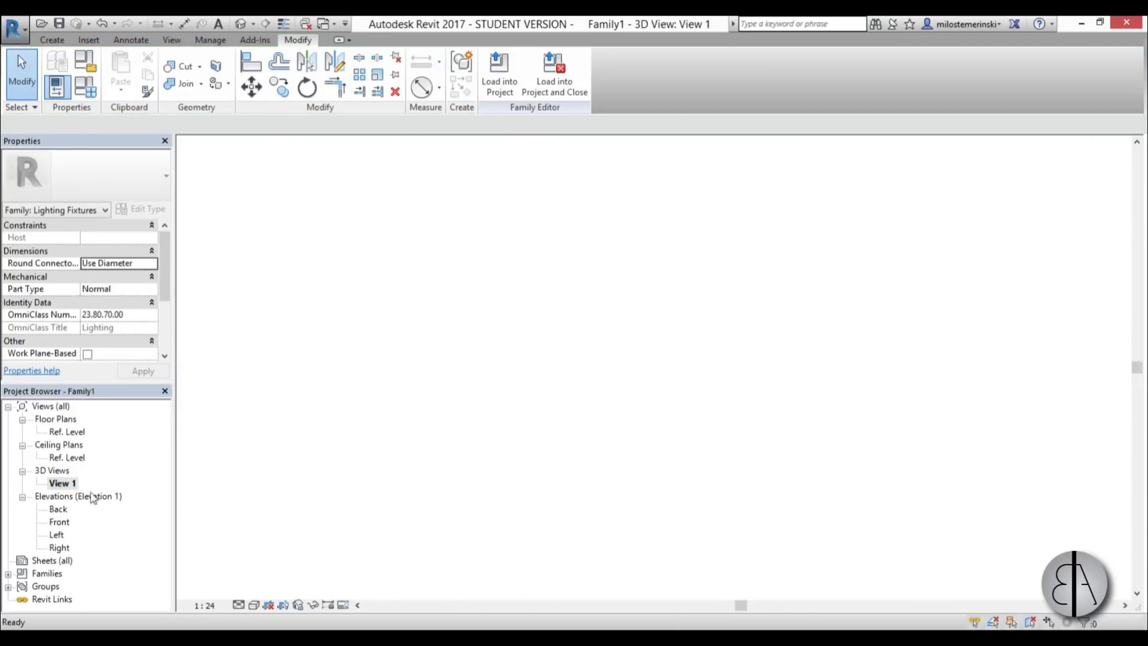
scroll(769, 441, "down", 3)
middle_click_drag(769, 441, 768, 559, "shift")
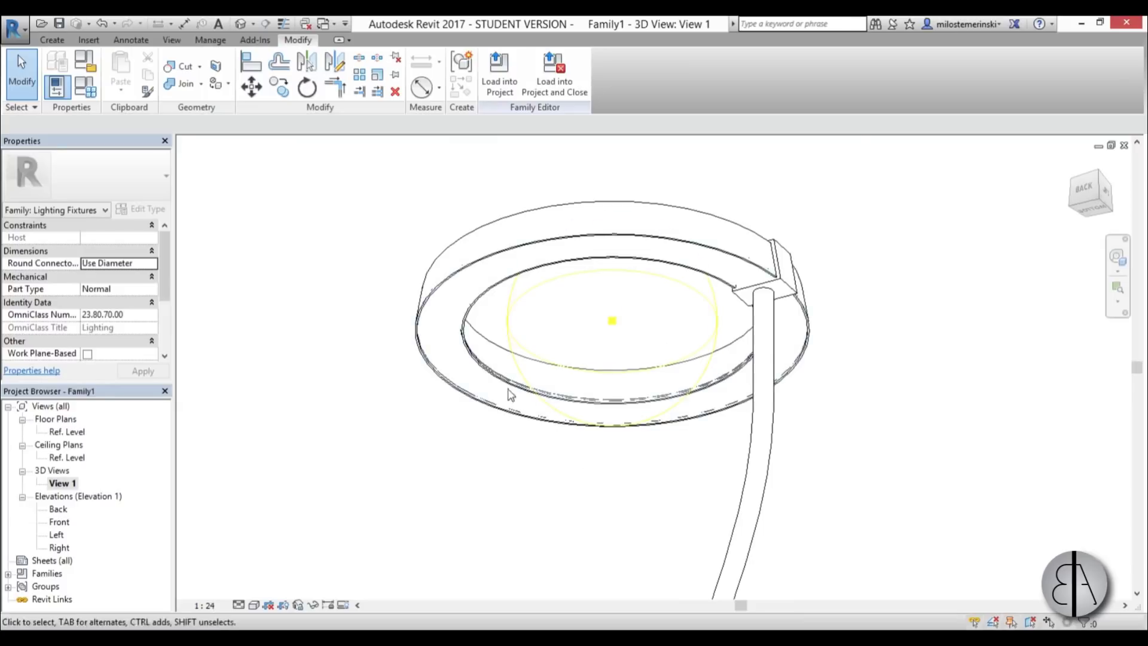
scroll(512, 389, "up", 4)
scroll(517, 383, "down", 2)
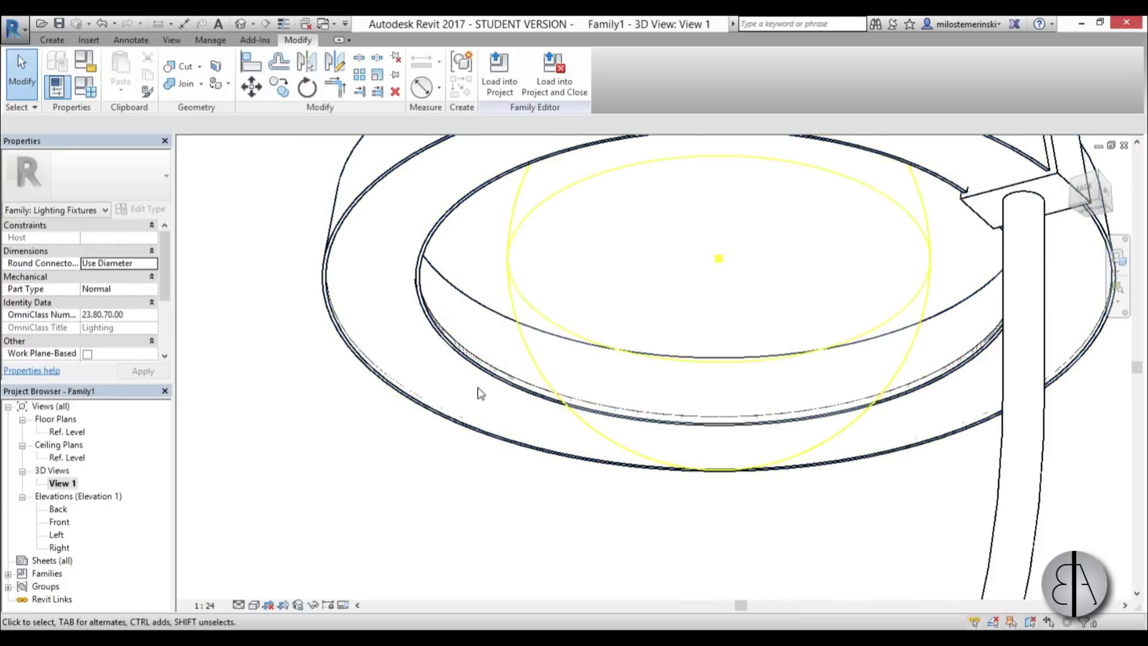
Open the material selection for the thin ring panel and browse the glass category of the Autodesk Materials library
left_click(511, 411)
scroll(505, 421, "down", 3)
scroll(526, 383, "up", 2)
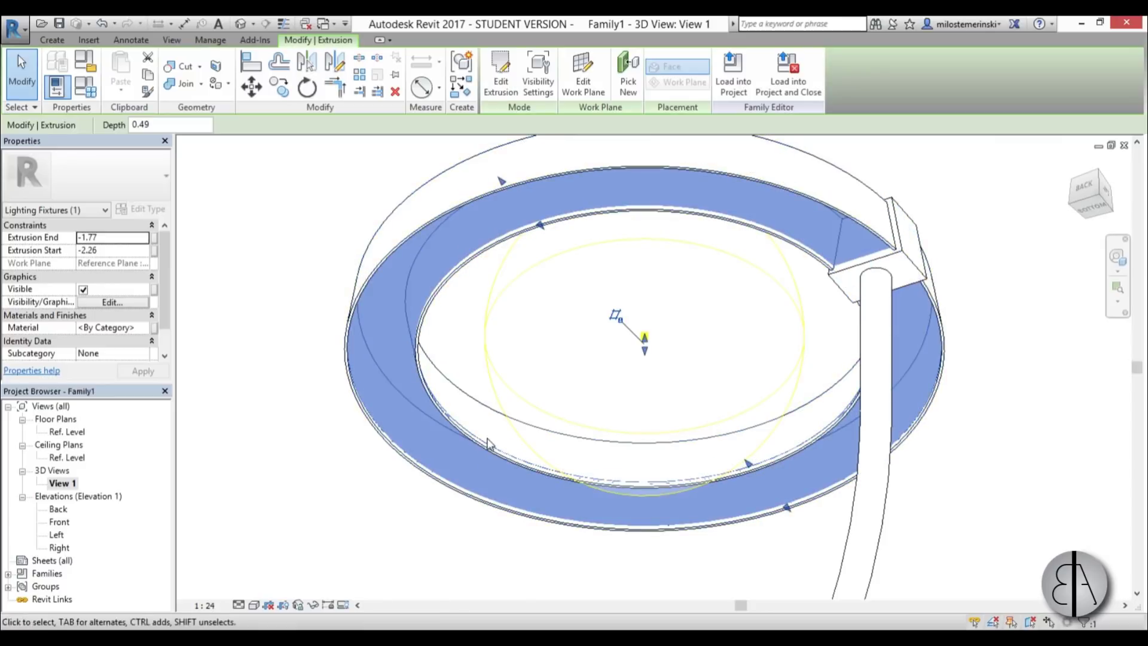
middle_click_drag(651, 397, 596, 395)
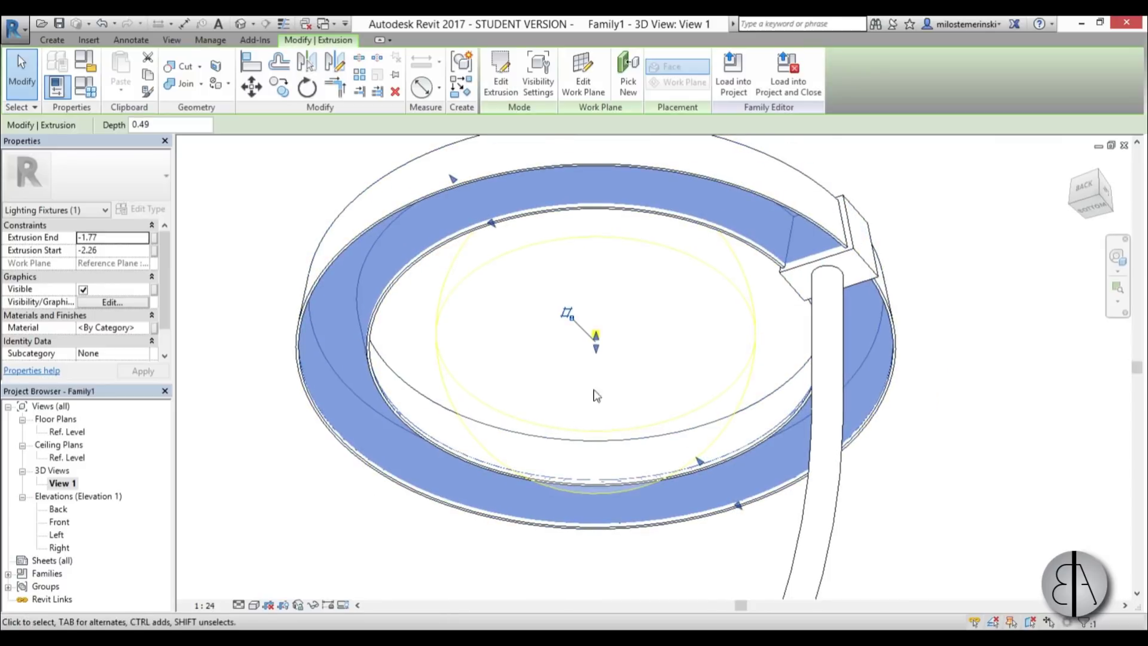
left_click(138, 326)
left_click(147, 327)
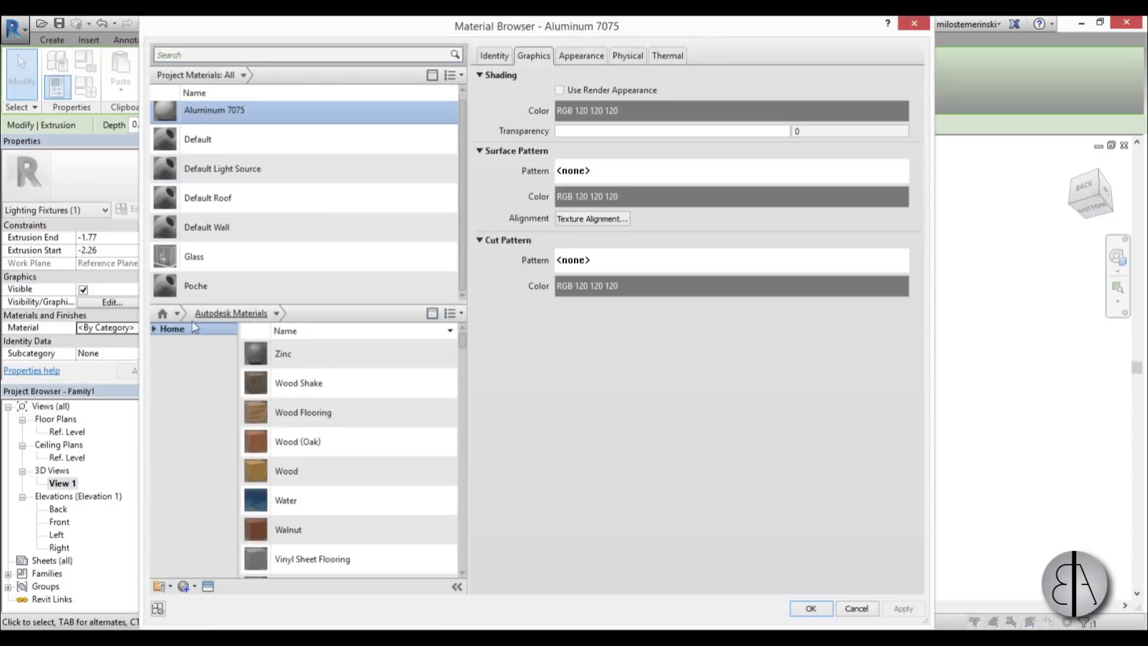
left_click(156, 328)
left_click(160, 353)
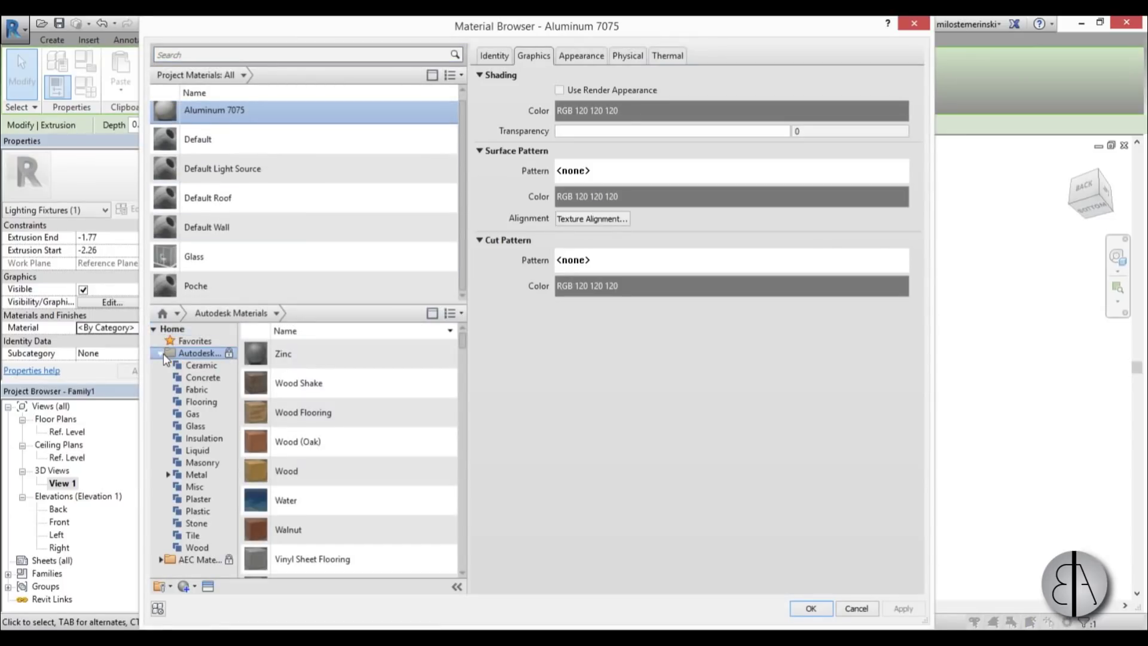
left_click(190, 426)
scroll(342, 429, "up", 2)
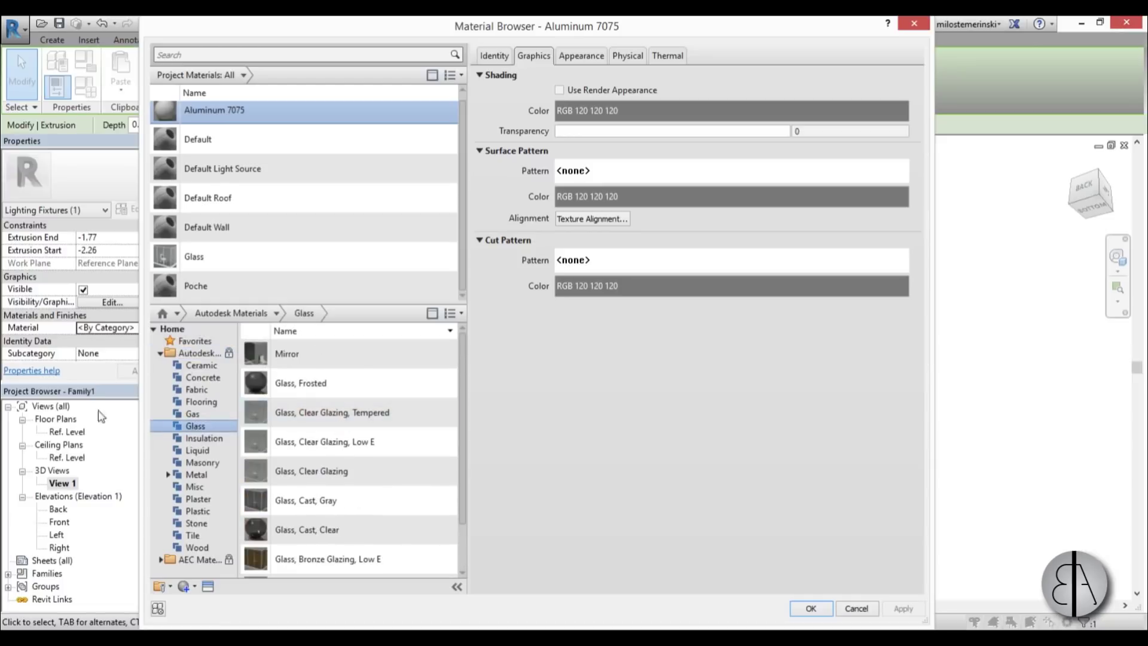
Assign "Glass, White, High Luminance" from the glass category of the AEC Materials library to the thin ring panel
left_click(160, 353)
left_click(160, 365)
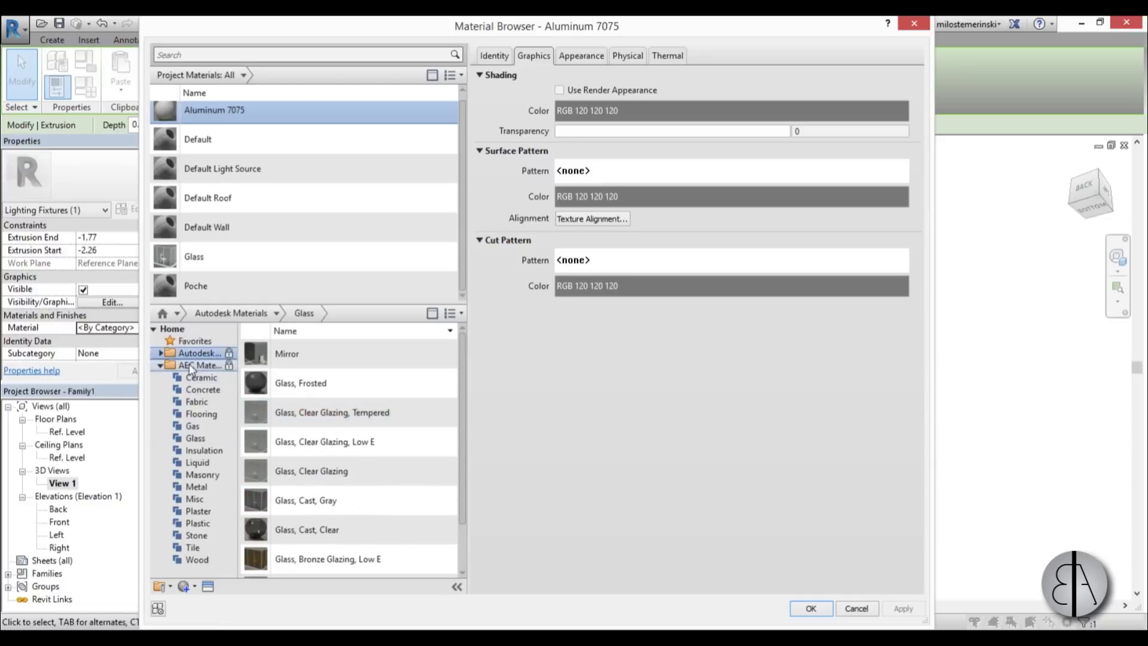
left_click(183, 426)
left_click(199, 438)
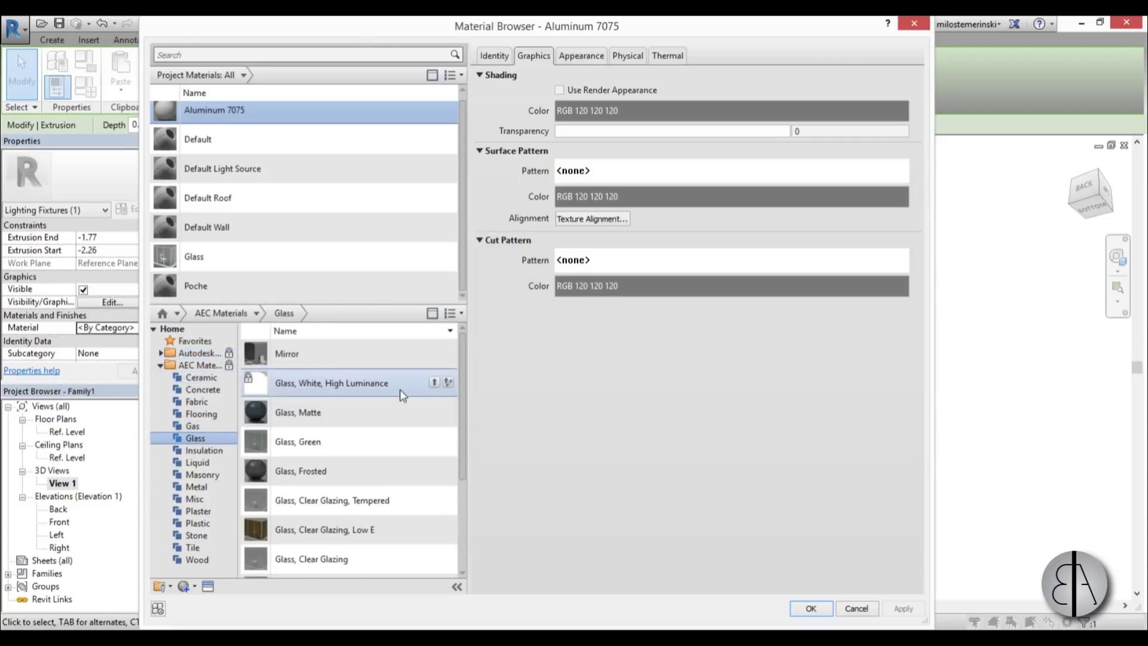
left_click(434, 382)
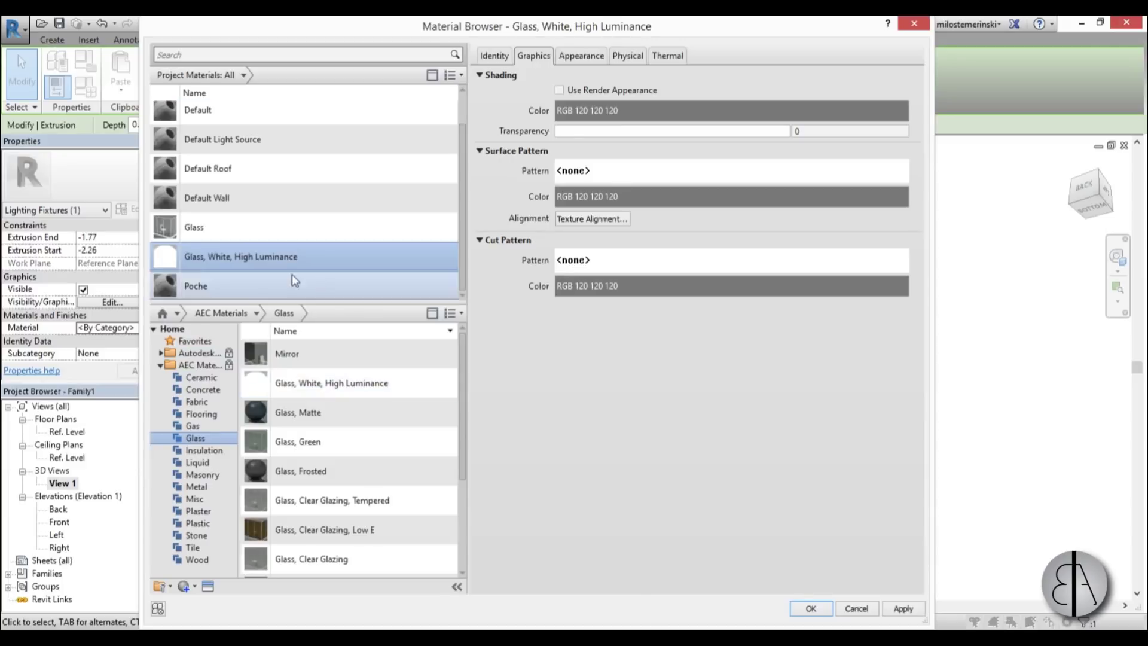
left_click(904, 608)
left_click(856, 607)
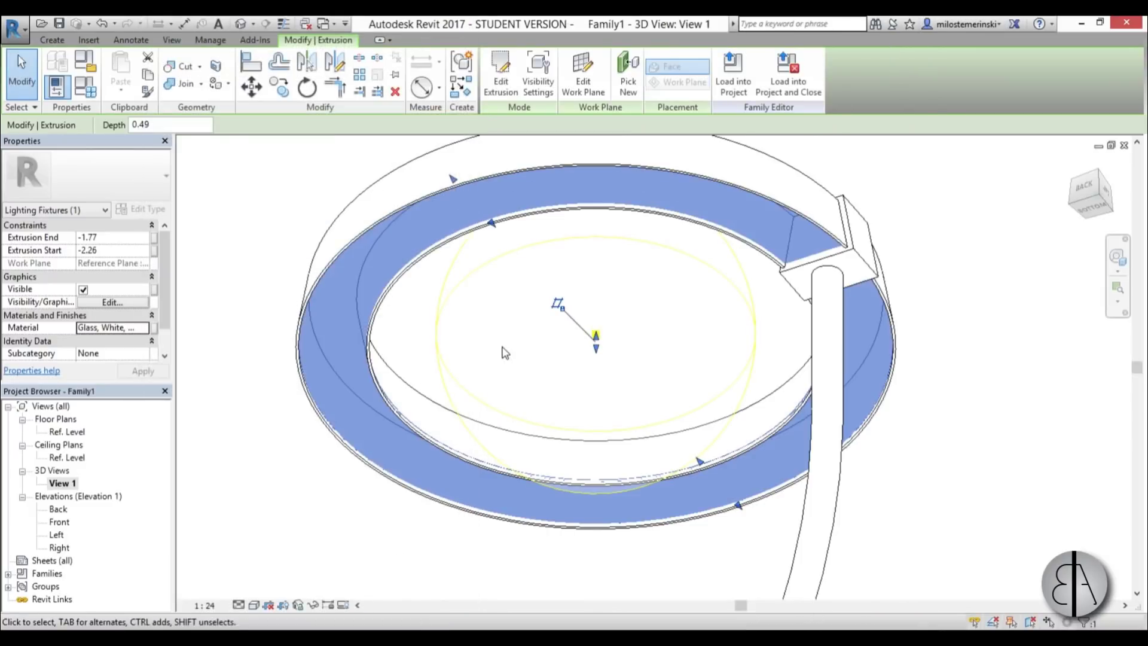
Redefine the light source to emit from a circle shape with a photometric web light distribution
left_click(502, 351)
left_click(648, 308)
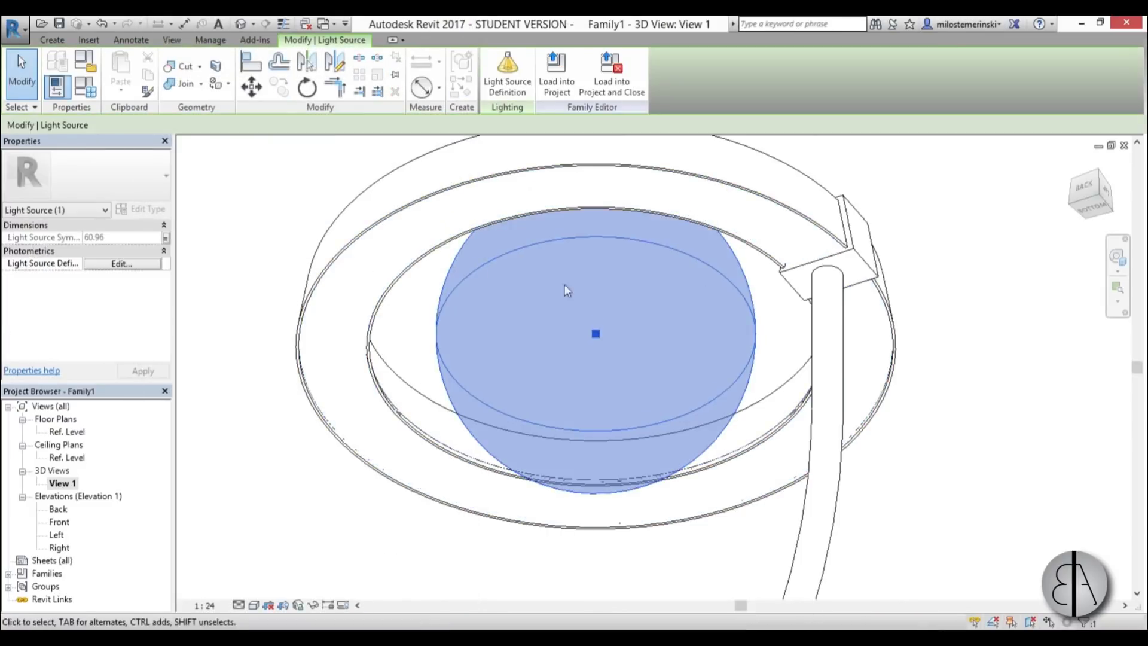
scroll(616, 323, "down", 3)
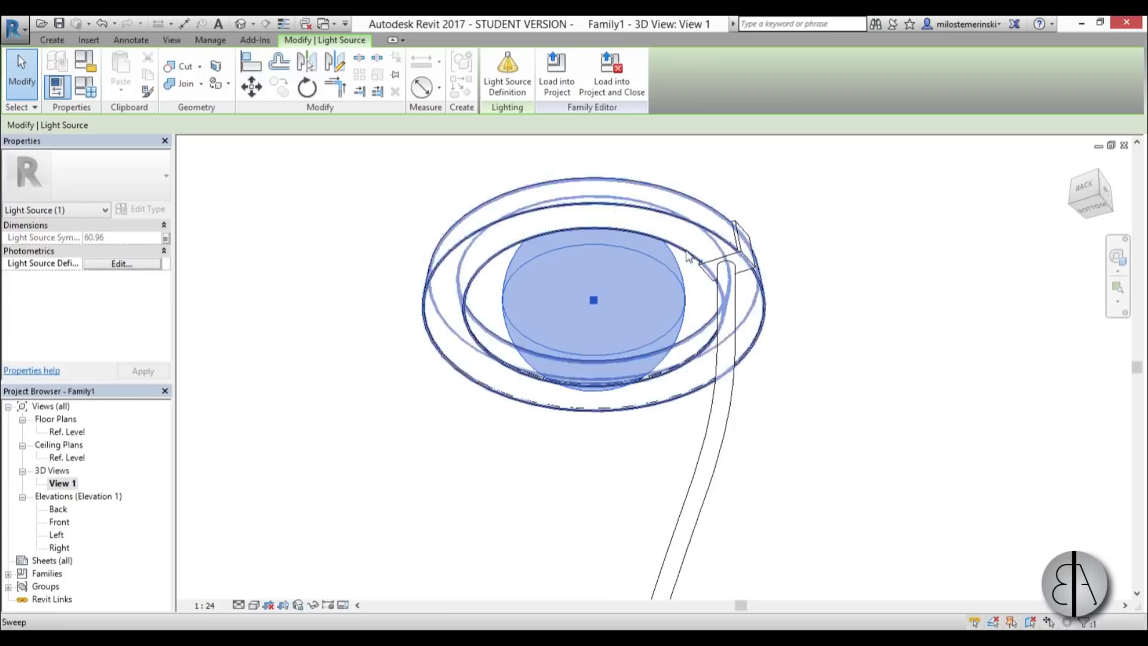
scroll(605, 348, "down", 3)
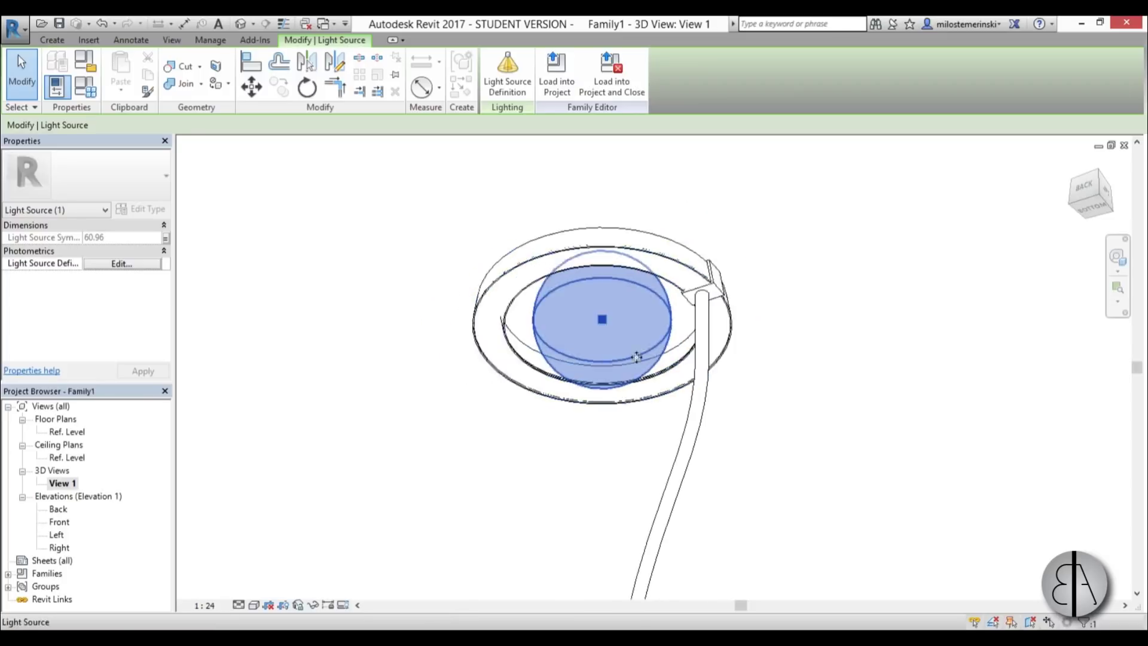
mouse_move(605, 358)
middle_mouse_down("shift")
mouse_move(616, 406)
mouse_move(500, 212)
mouse_move(564, 361)
mouse_move(610, 362)
middle_mouse_up("shift")
scroll(559, 167, "up", 3)
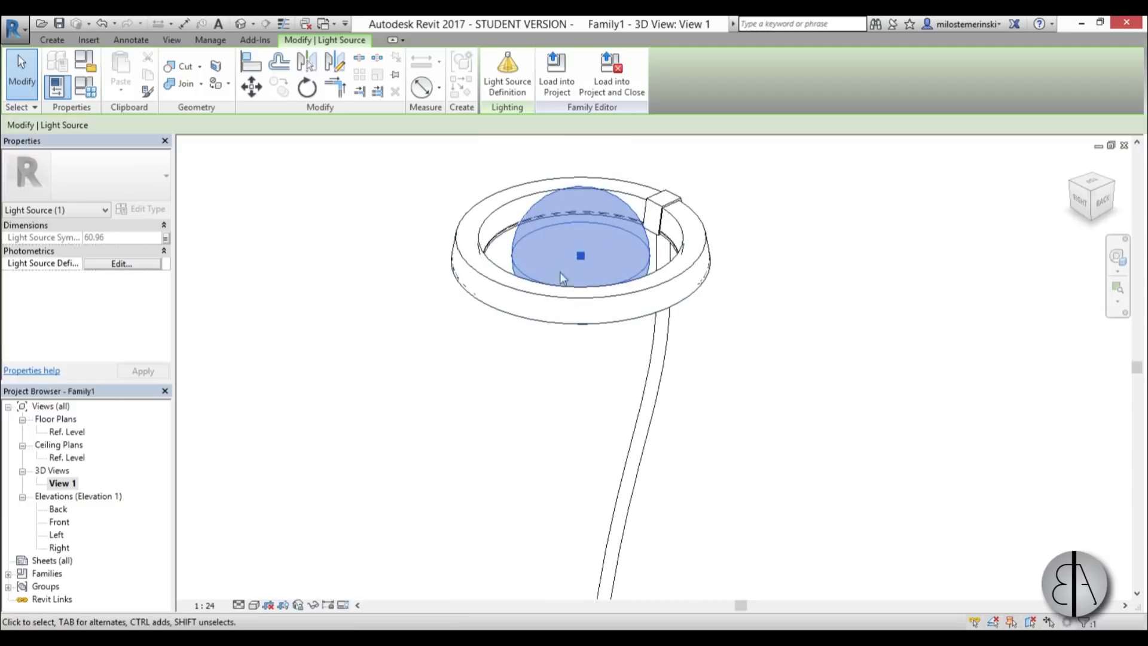
left_click(488, 95)
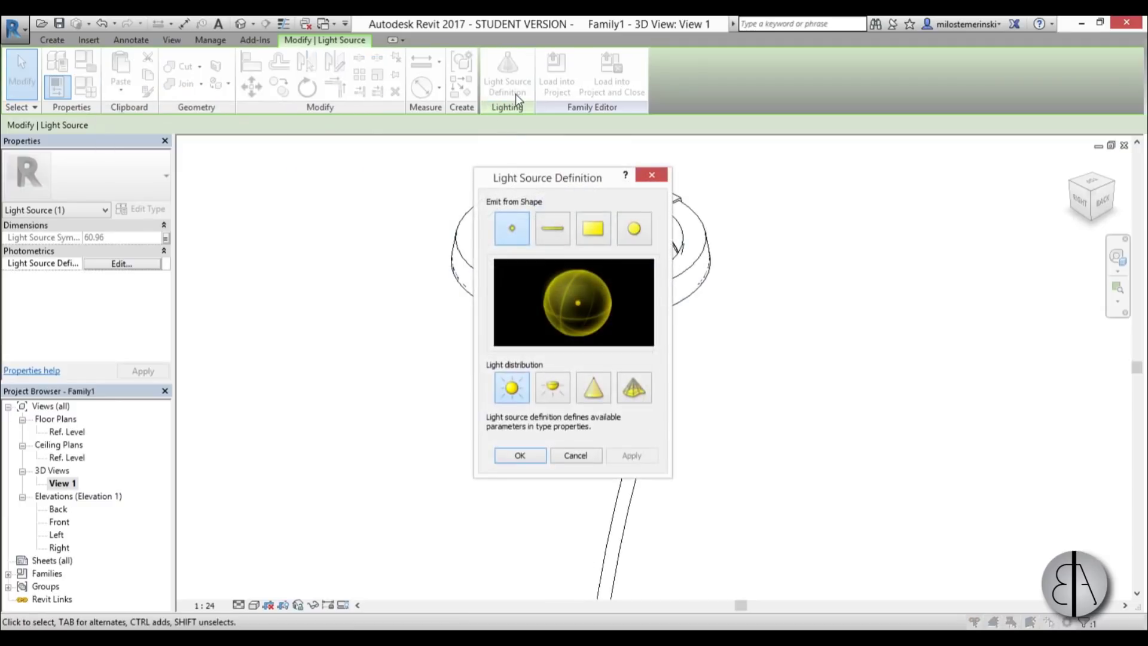
left_click_drag(547, 180, 480, 165)
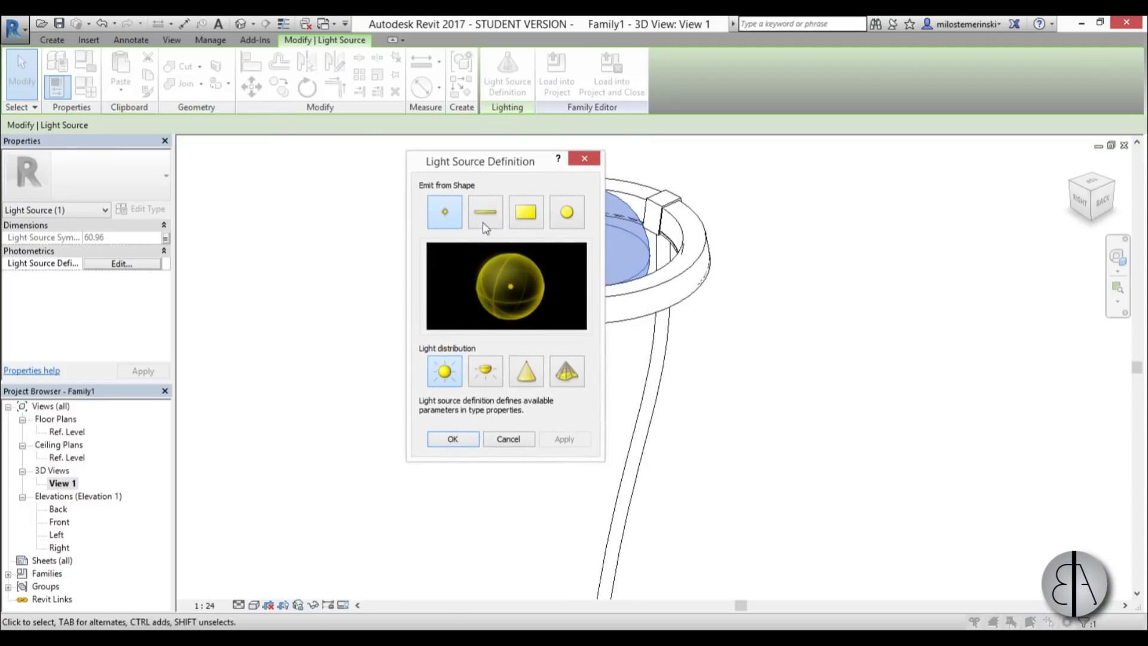
left_click(571, 372)
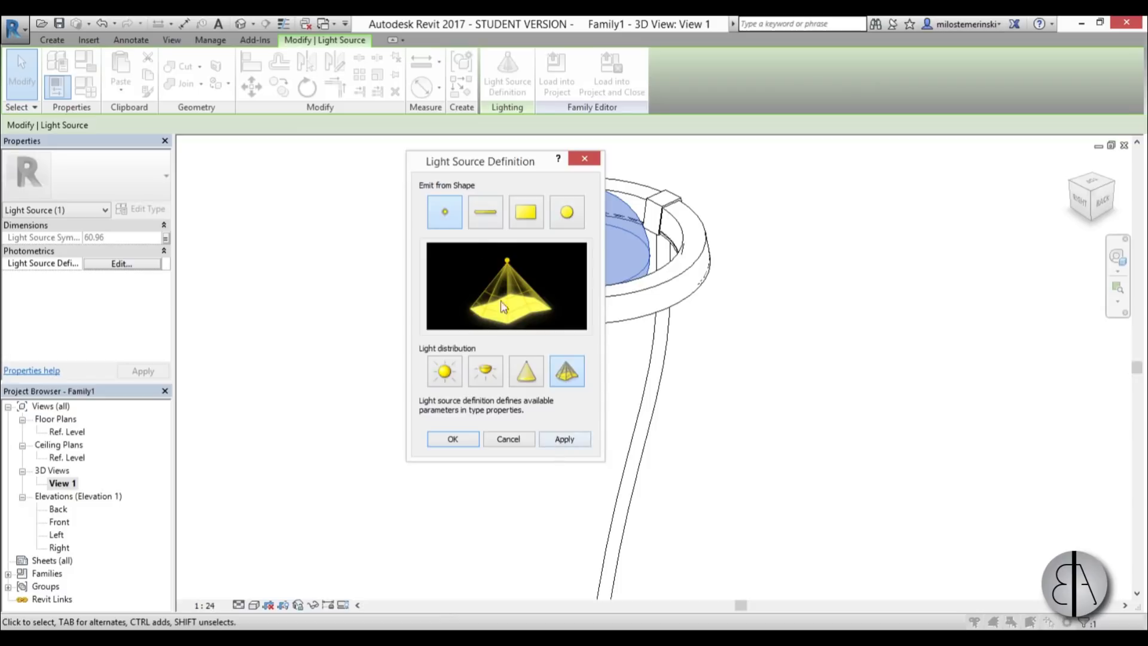
left_click(529, 217)
left_click(567, 220)
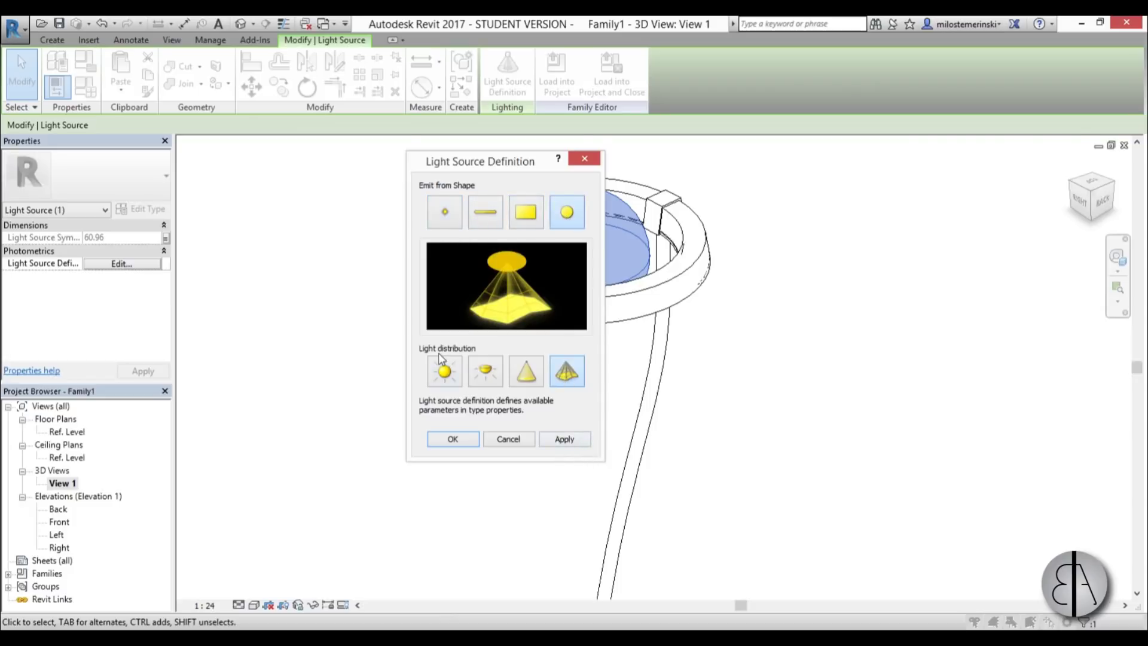
left_click(573, 442)
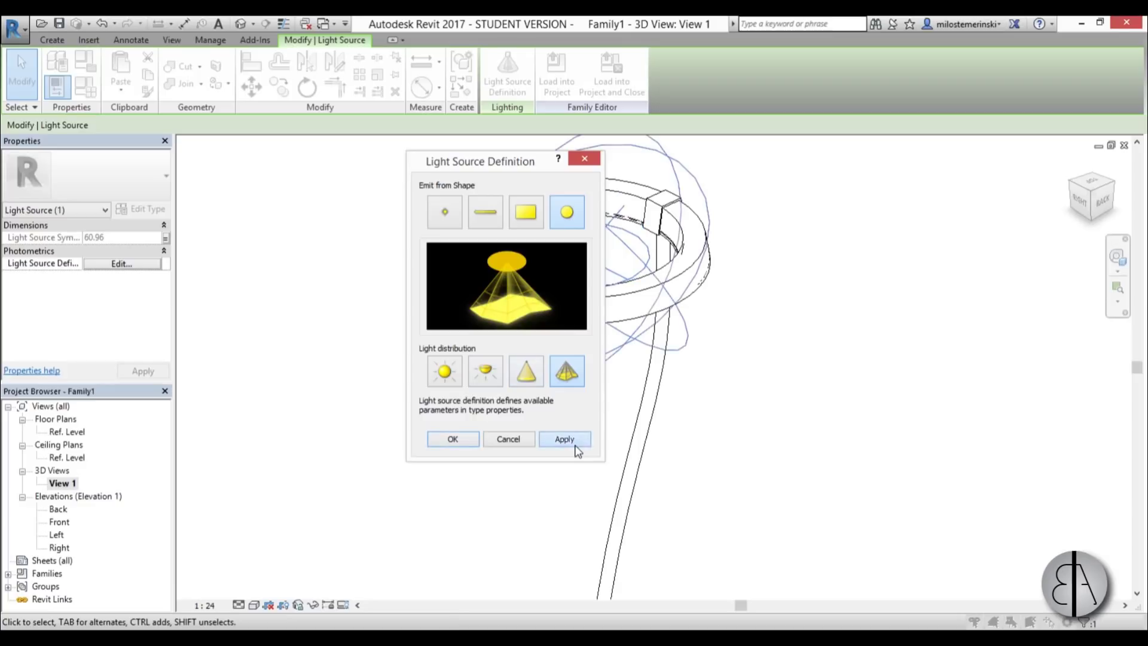
left_click(470, 447)
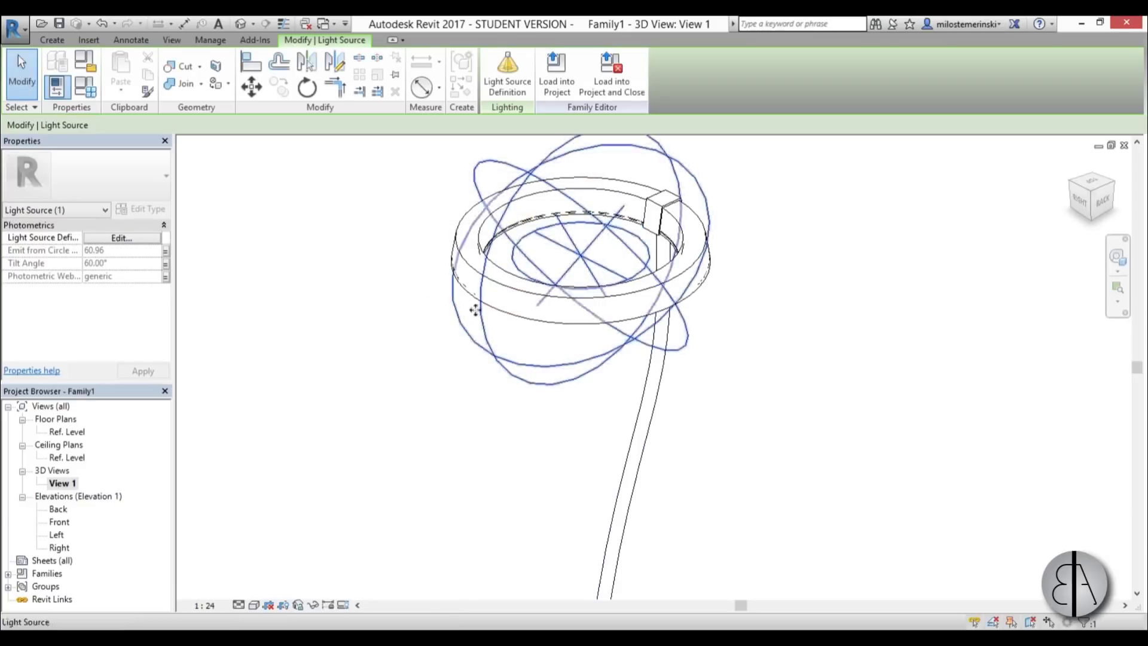
Set the light source's Tilt Angle to 90° in the family types
left_click(91, 95)
left_click_drag(613, 73, 445, 54)
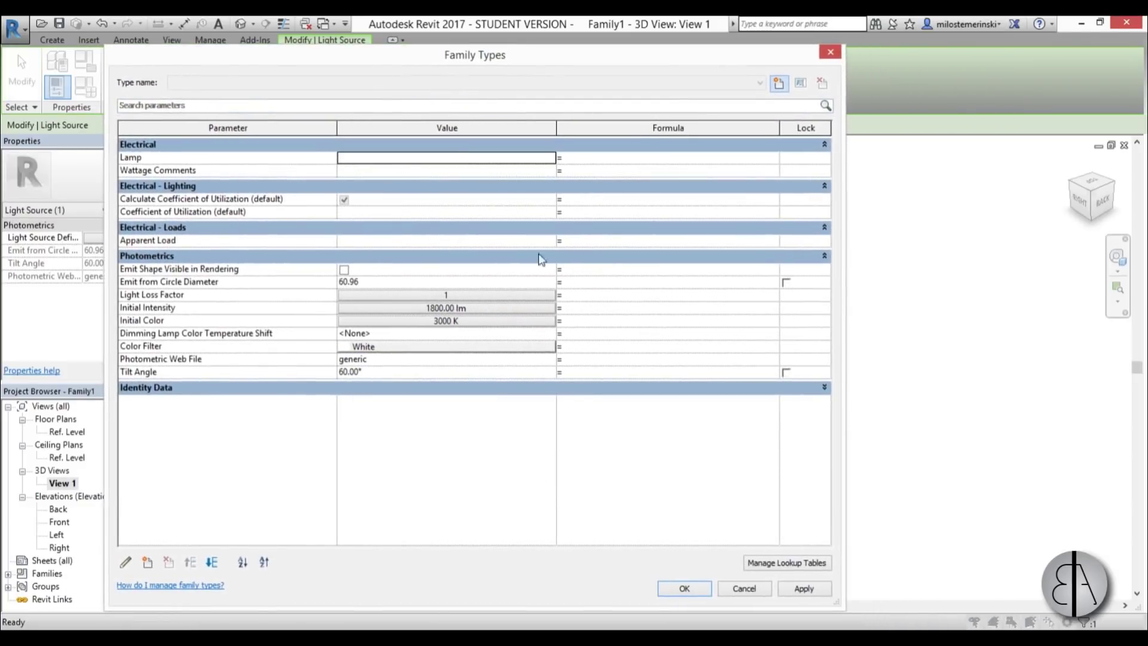
left_click(375, 372)
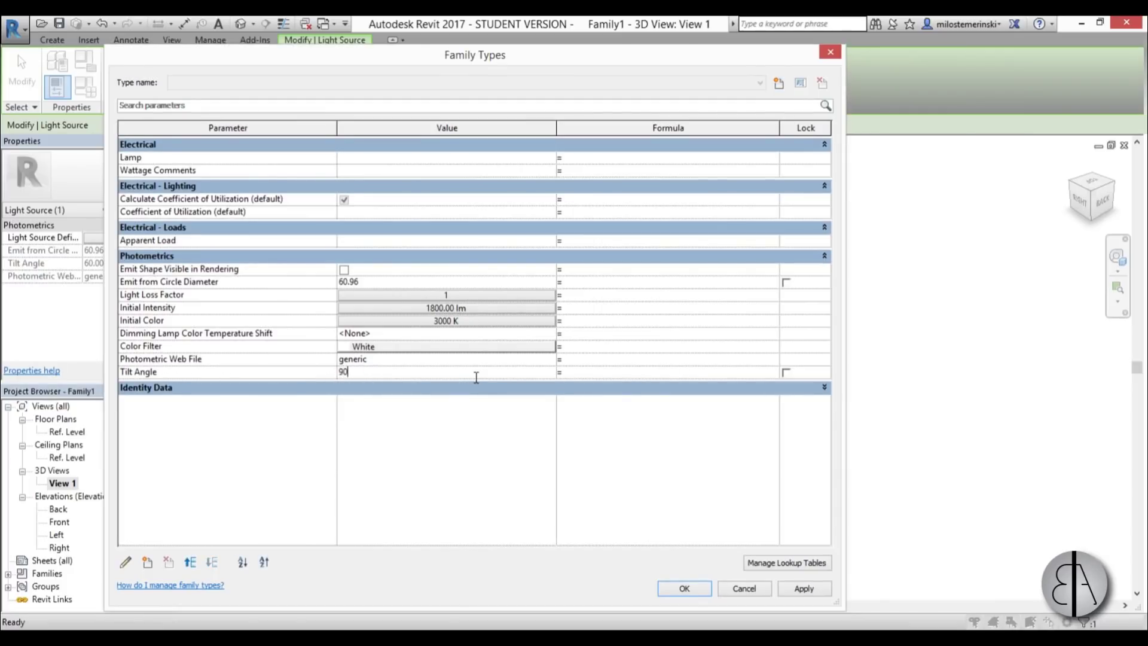
Assign the IES file 7011DW0_VIHOR_1_HO_DWC.IES from the Desktop as the Photometric Web File and confirm the family types
left_click(469, 360)
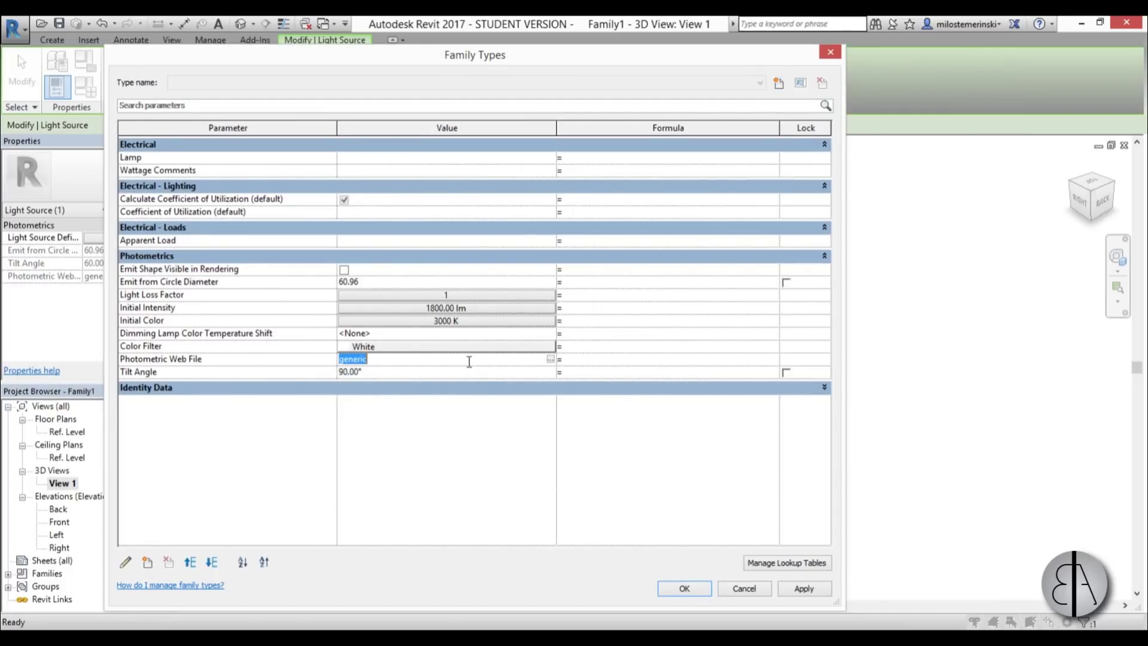
left_click(549, 360)
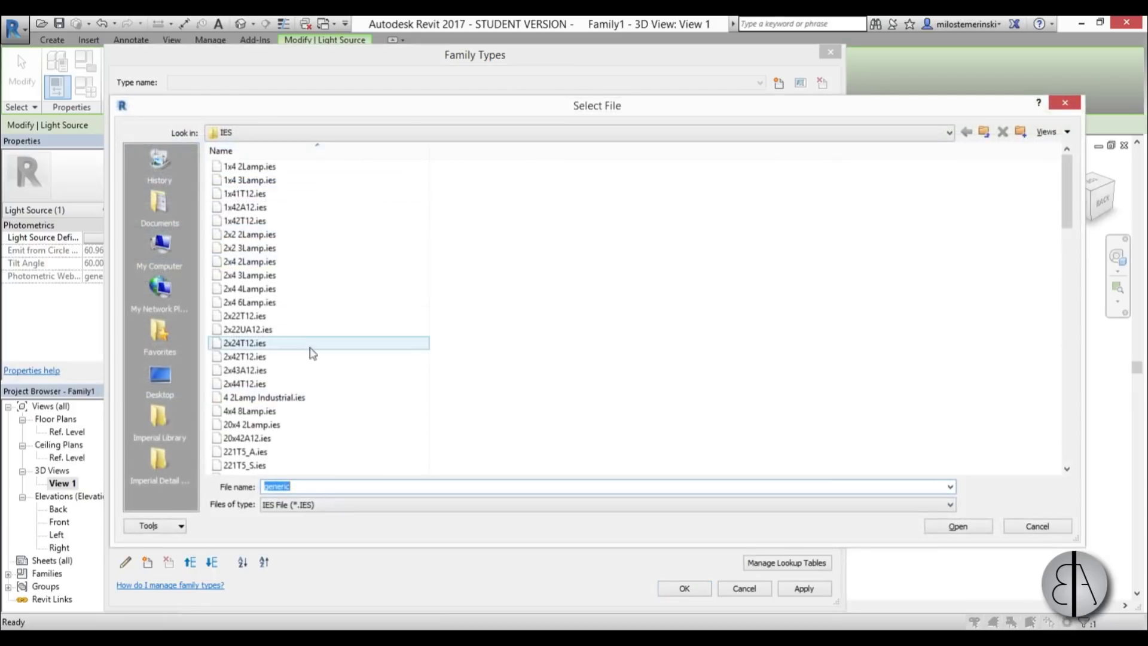
left_click(278, 248)
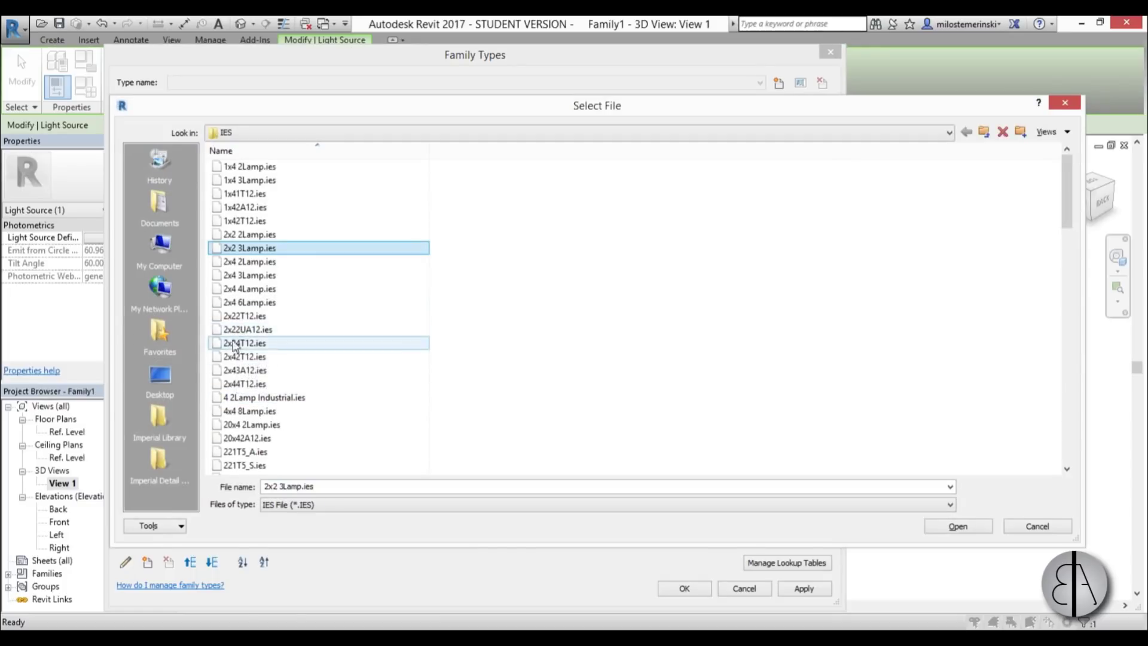
left_click(162, 385)
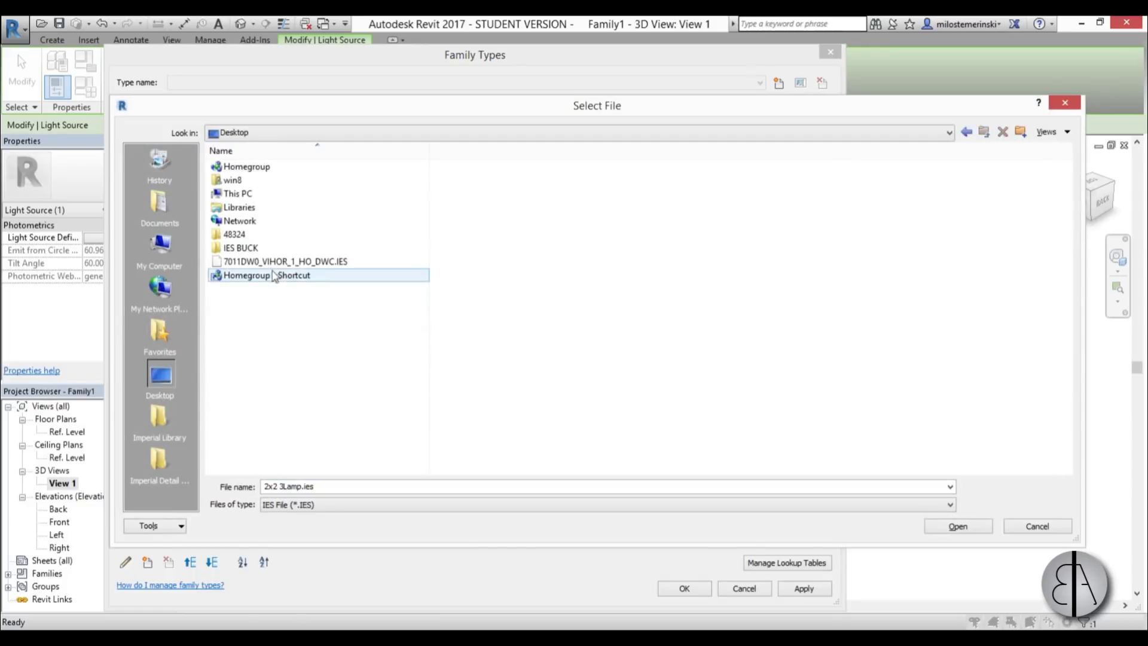
double_click(257, 259)
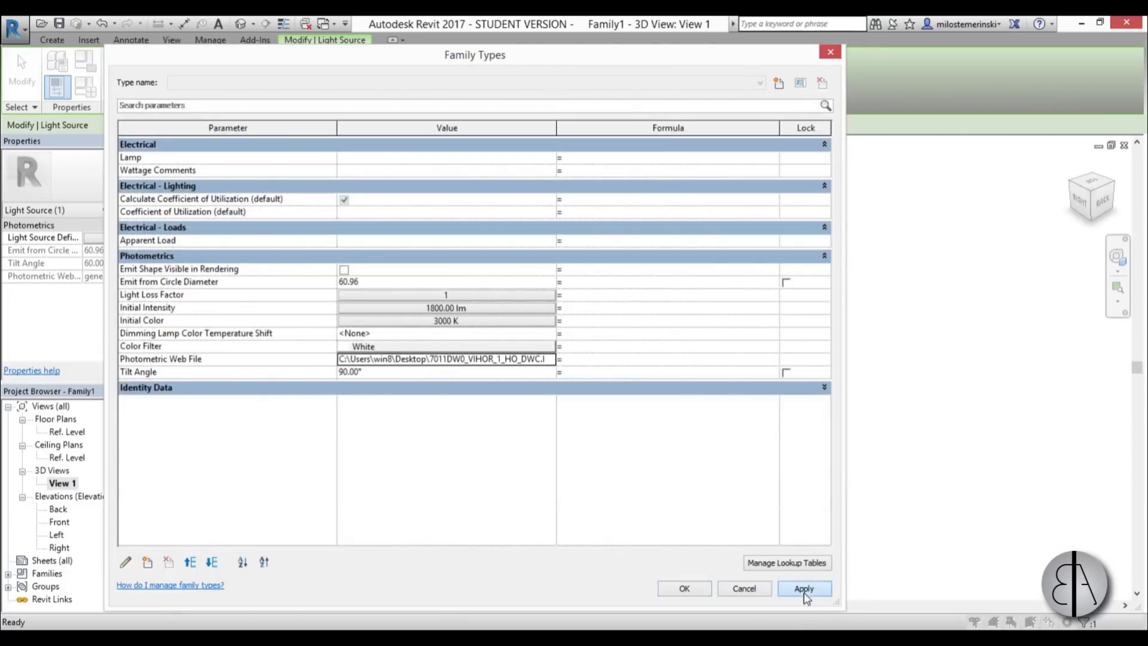
left_click(683, 588)
middle_click_drag(605, 520, 635, 441, "shift")
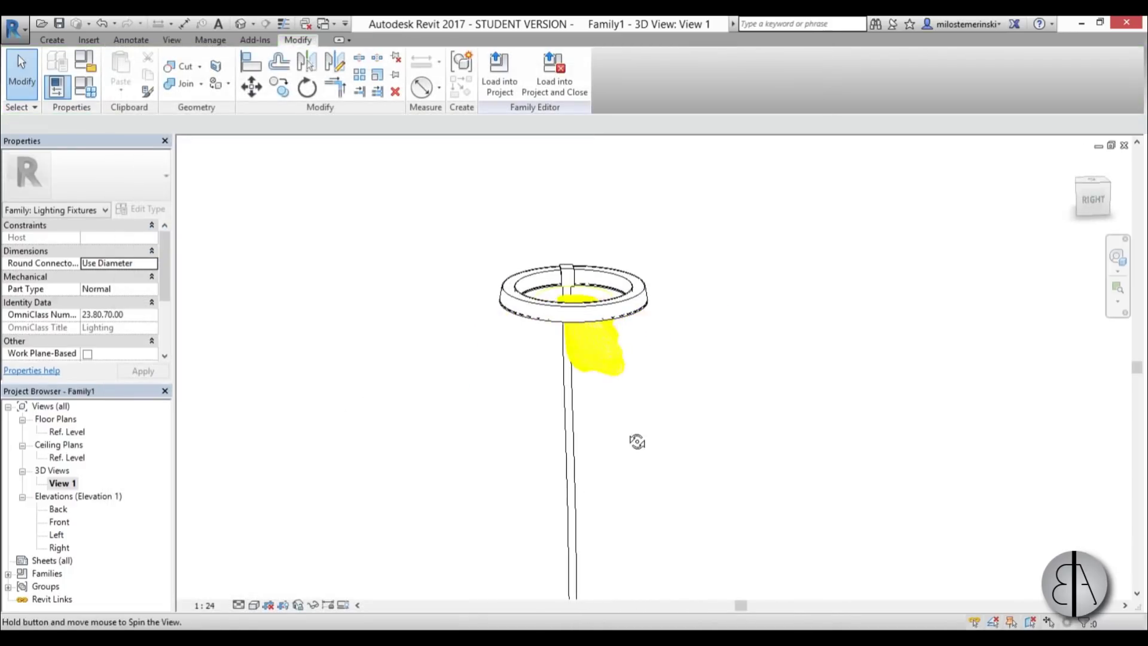
scroll(531, 281, "up", 3)
middle_click_drag(531, 280, 571, 412, "shift")
Create a new project based on the Architectural Template
left_click(16, 29)
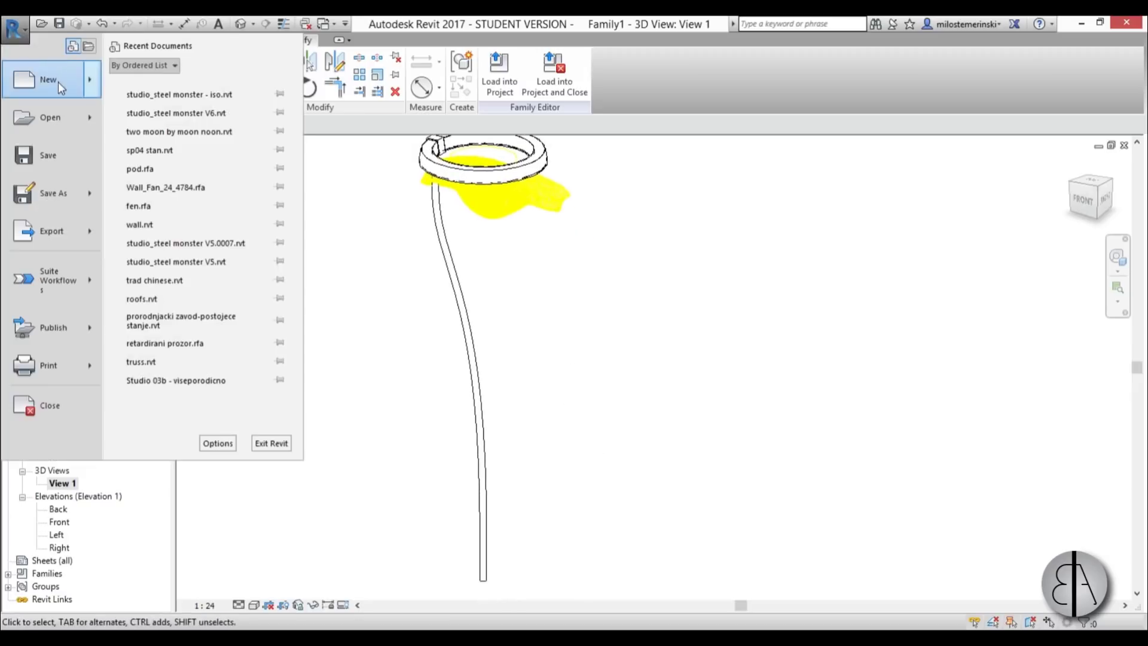
mouse_move(58, 84)
left_click(178, 84)
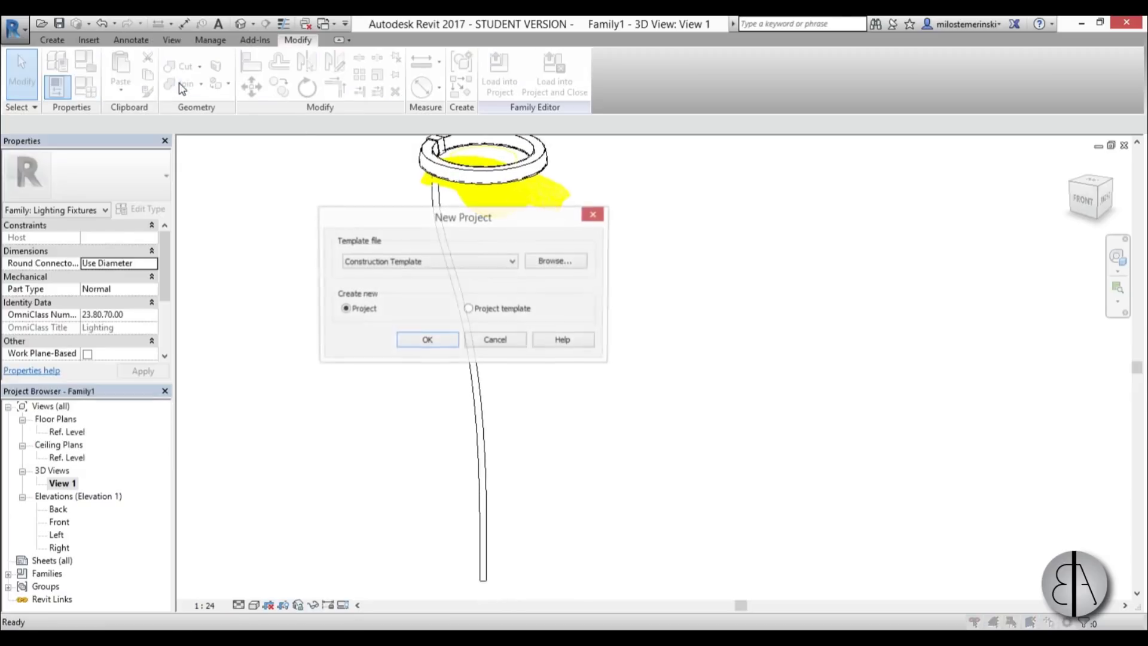
left_click(419, 262)
left_click(388, 292)
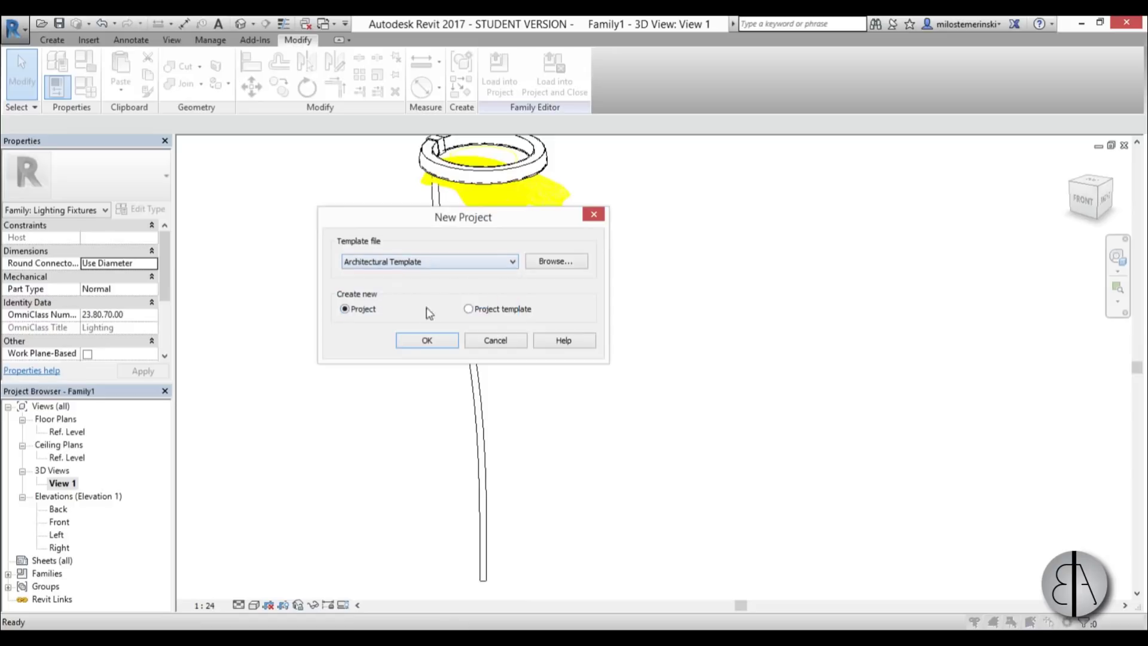
left_click(427, 340)
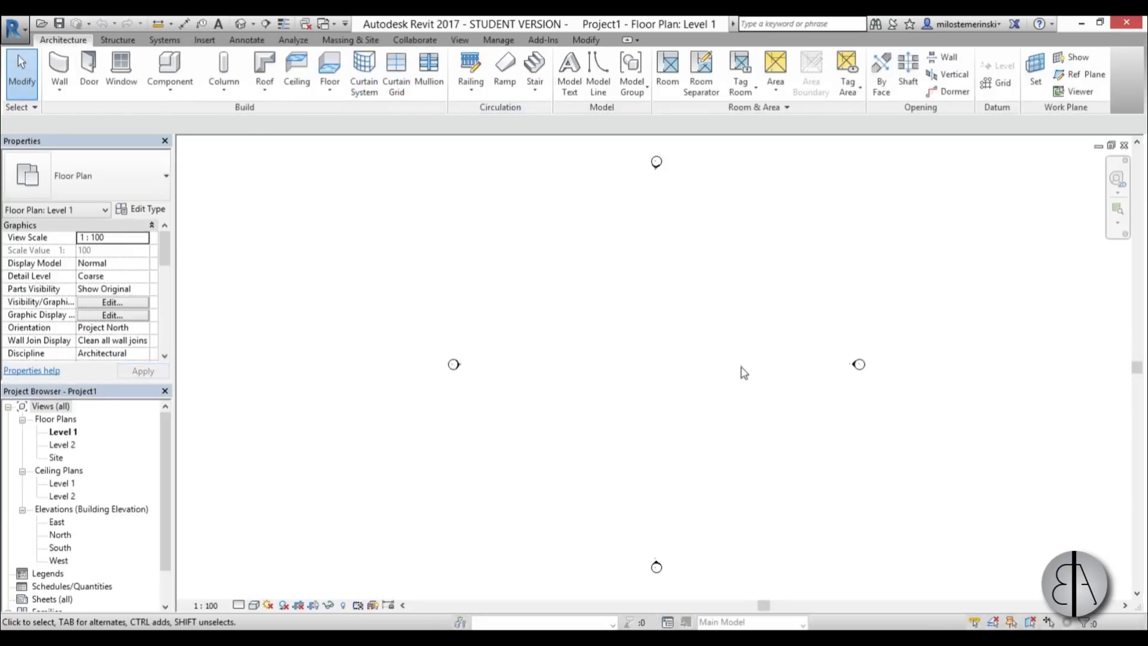
Create a rectangular Generic 150mm floor of about 26000 by 24000 mm on Level 1, between the elevation markers
left_click(329, 65)
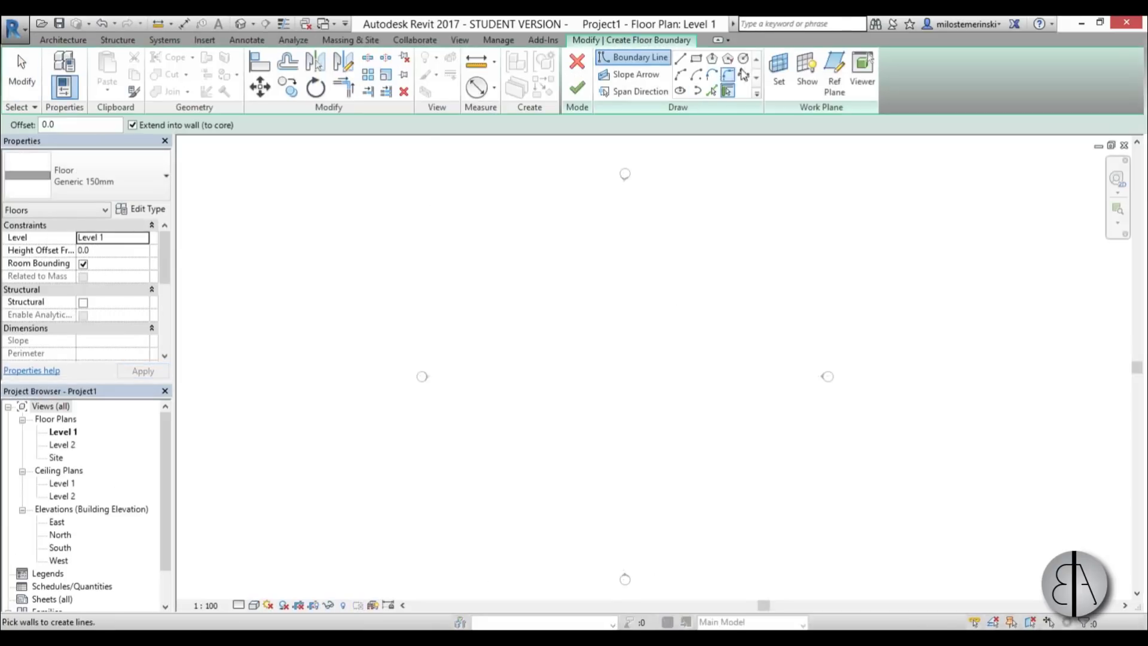
left_click(695, 58)
left_click(516, 274)
left_click(724, 468)
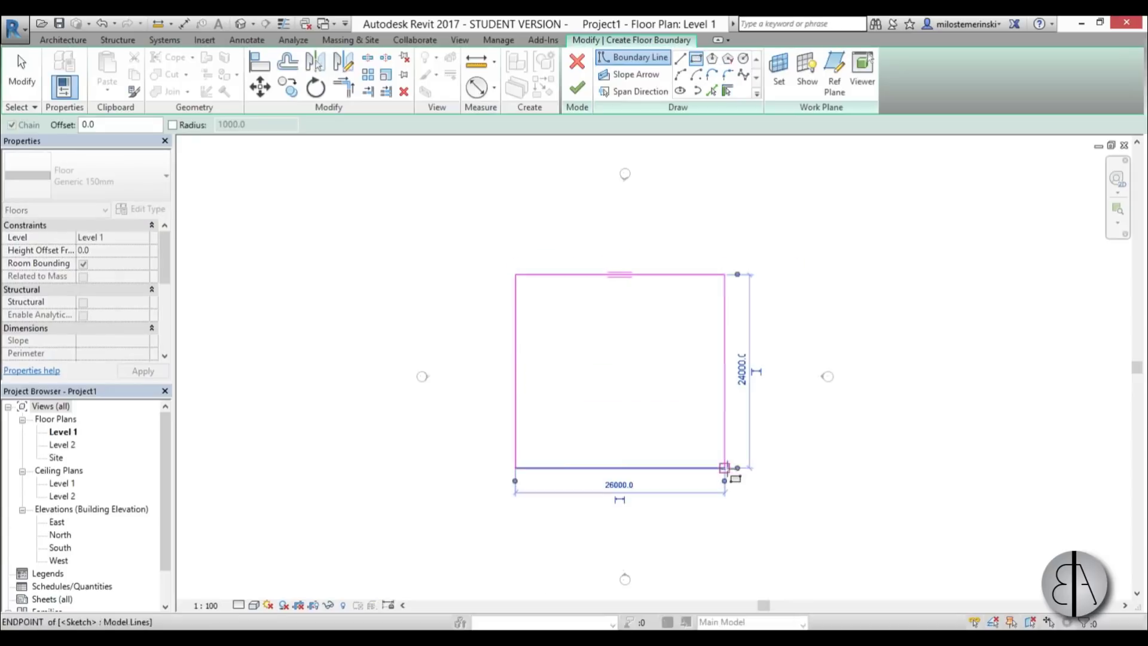
left_click(577, 88)
left_click(767, 472)
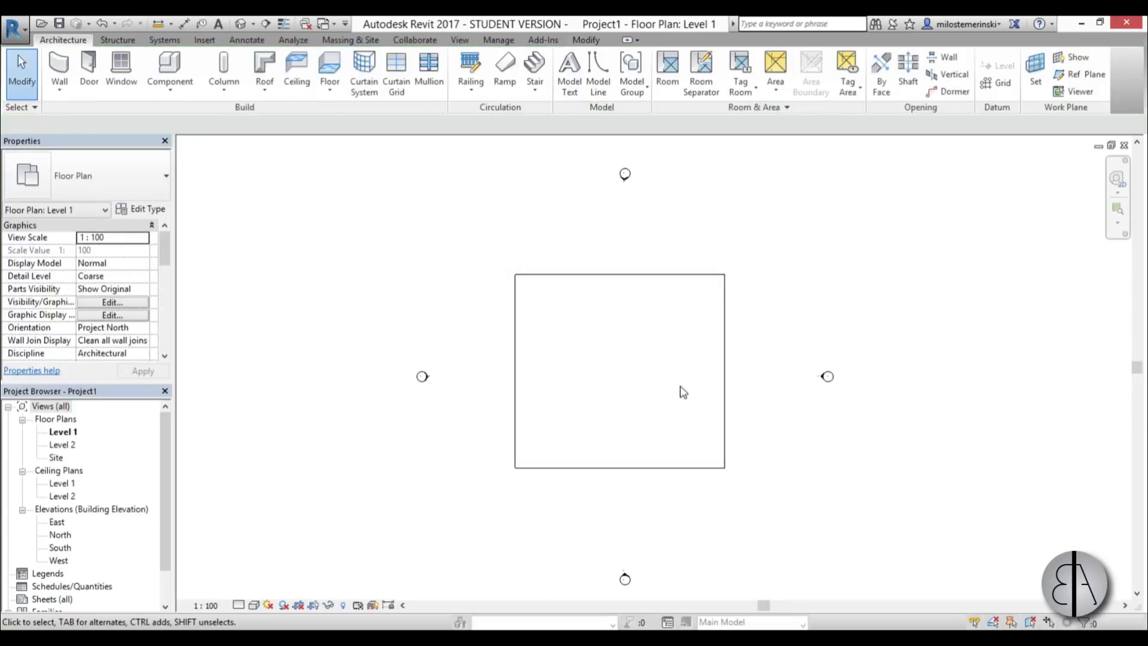
Load the street-light fixture family into the project and place one instance near the middle of the floor
scroll(683, 392, "up", 3)
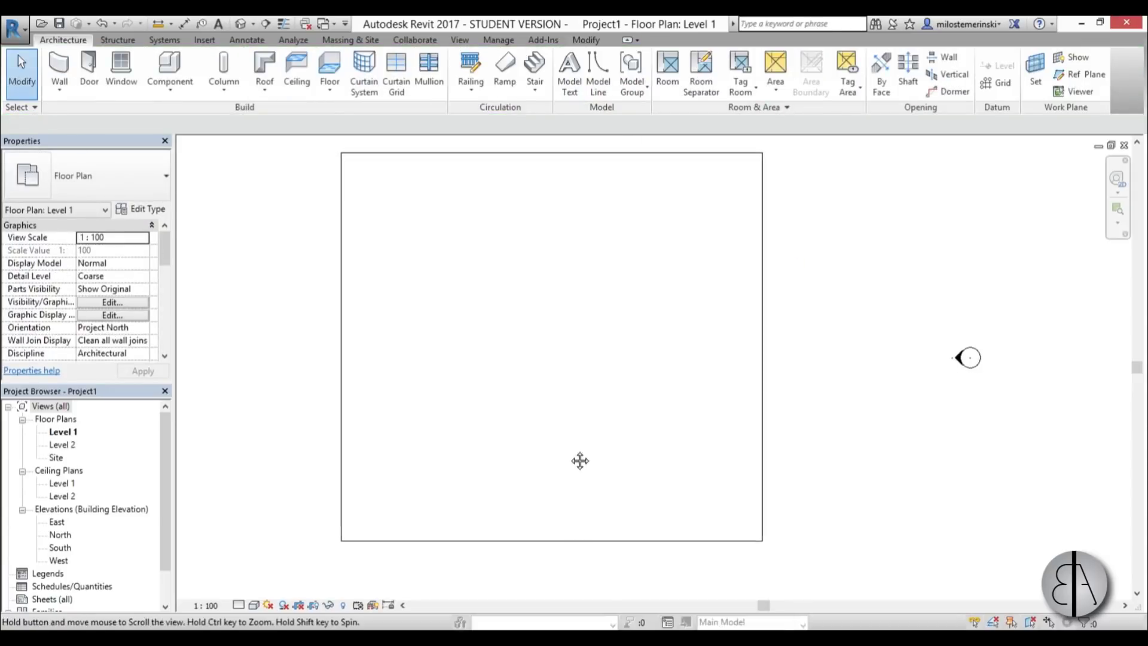
left_click(328, 27)
left_click(365, 78)
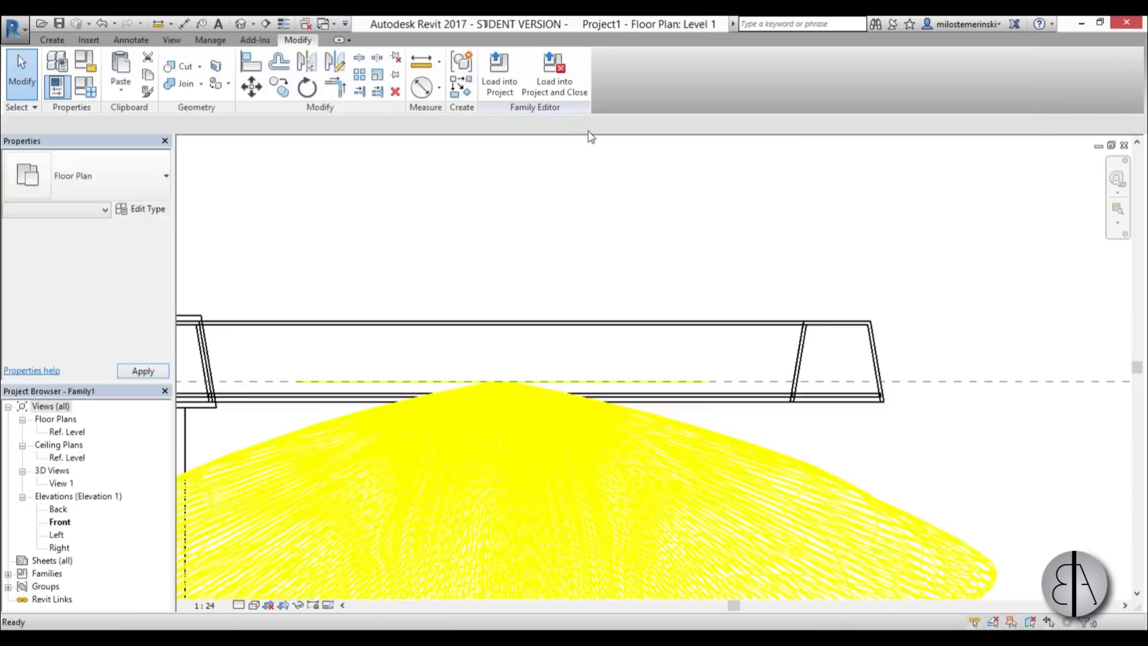
left_click(537, 91)
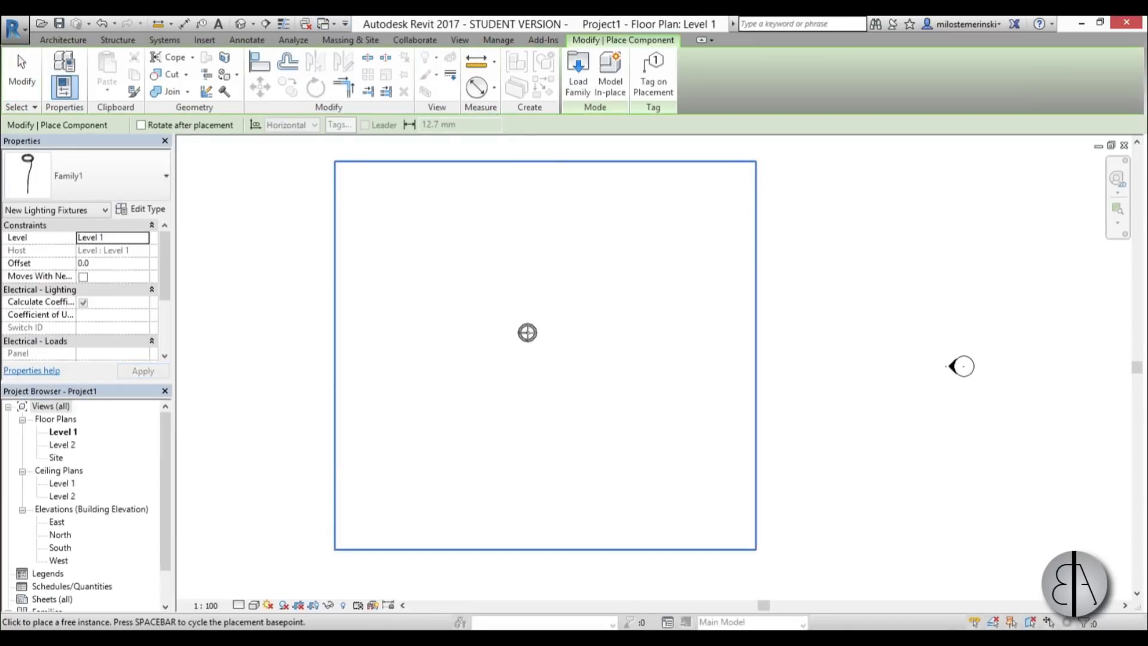
left_click(527, 332)
key("Escape")
key("Escape")
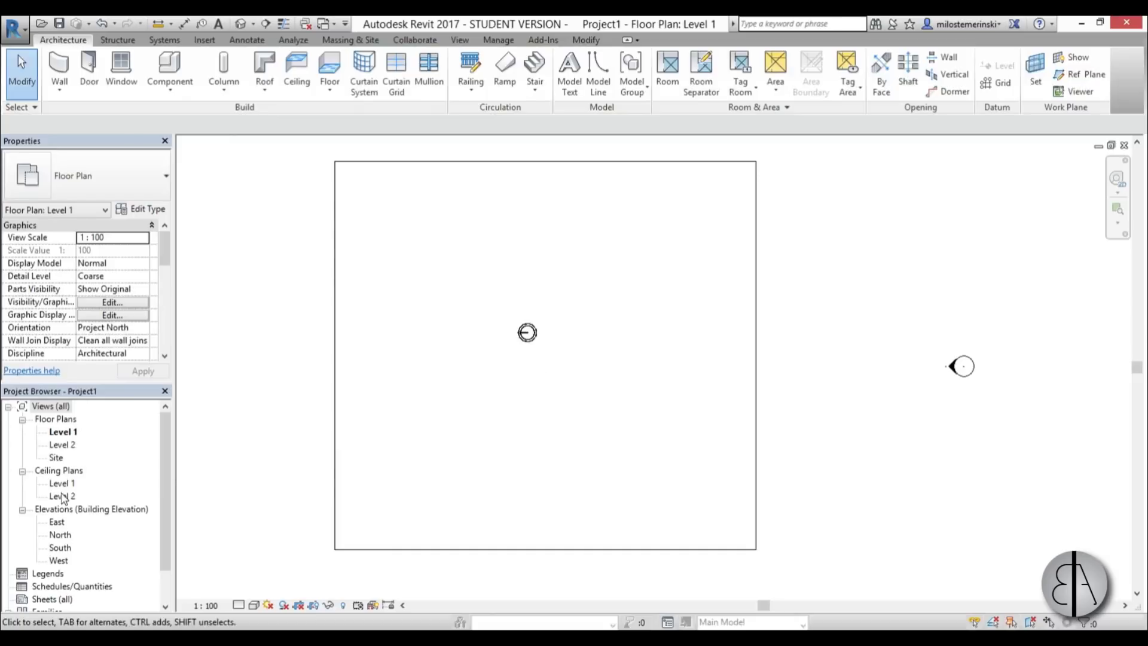
Create a camera view from near the floor's lower-right corner, aimed through the fixture toward the upper-left corner
left_click(253, 25)
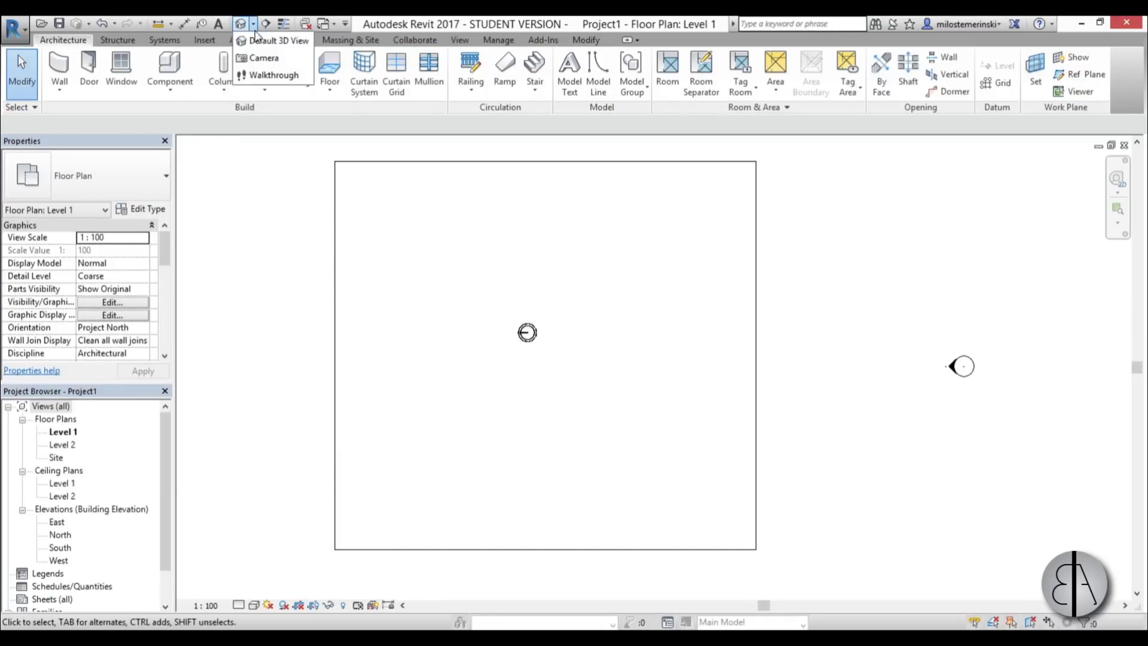
left_click(266, 57)
left_click(674, 469)
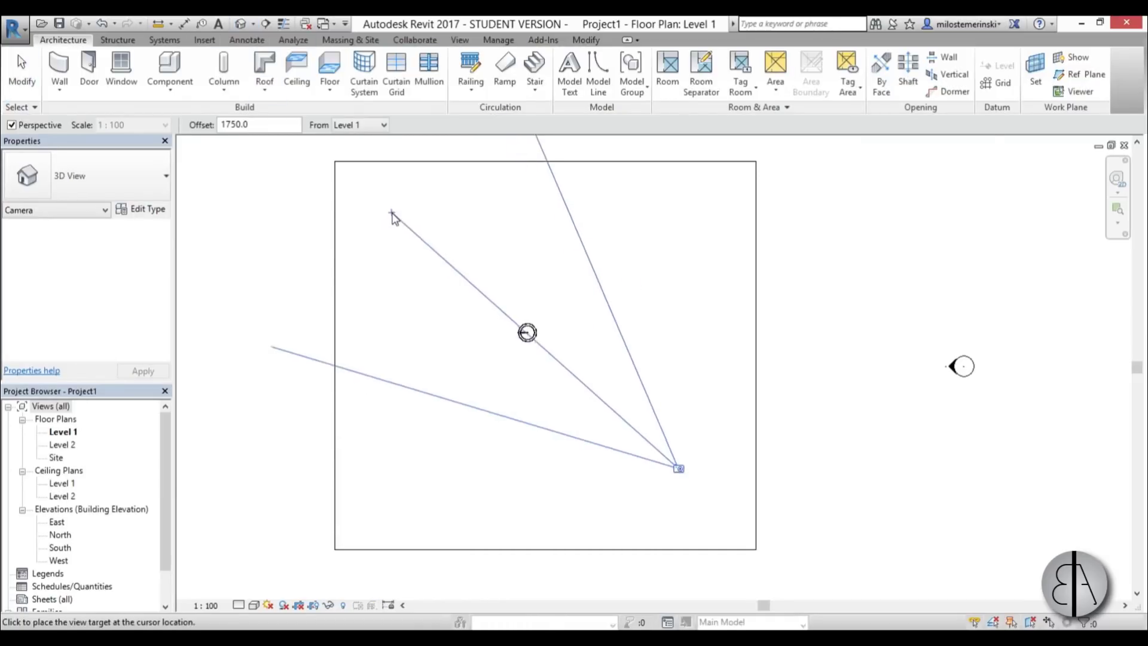
left_click(392, 222)
Narrow the camera view's crop region from both sides so that it closely frames the street light
middle_click_drag(359, 263, 747, 348)
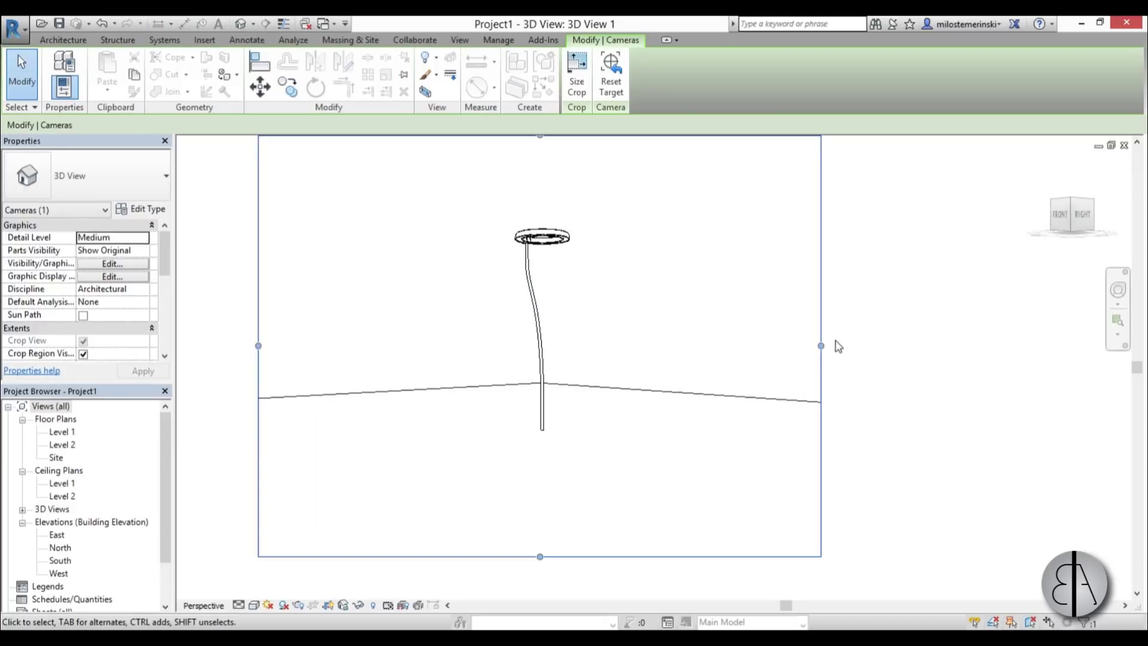
left_click_drag(821, 345, 620, 345)
left_click_drag(258, 345, 449, 345)
left_click_drag(620, 346, 630, 347)
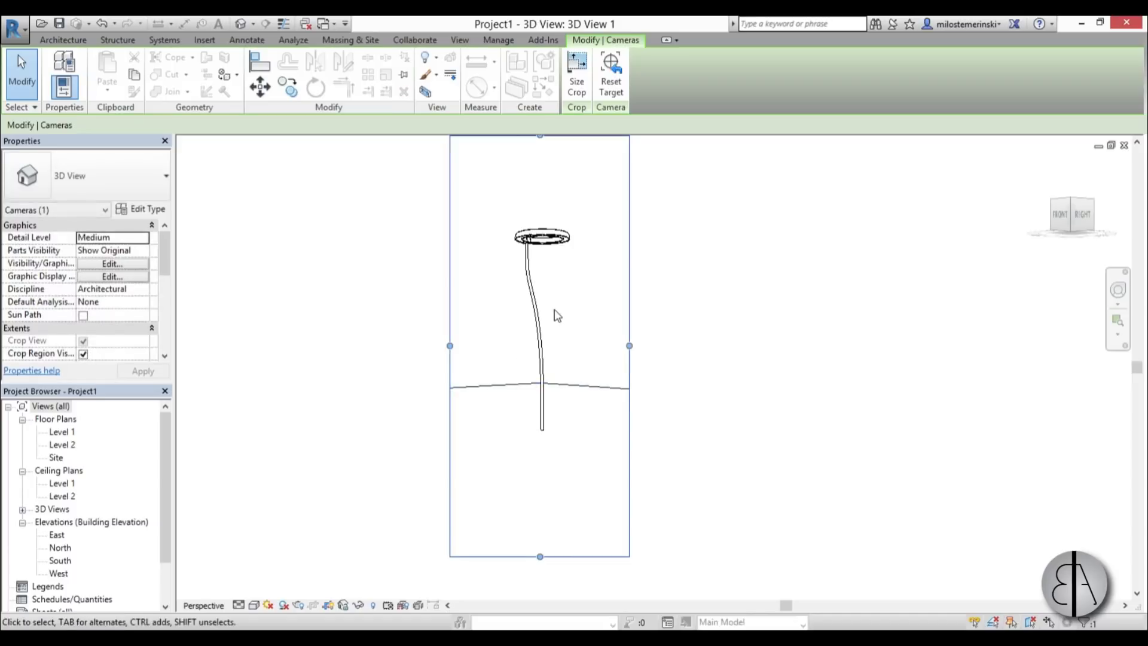
scroll(556, 315, "up", 2)
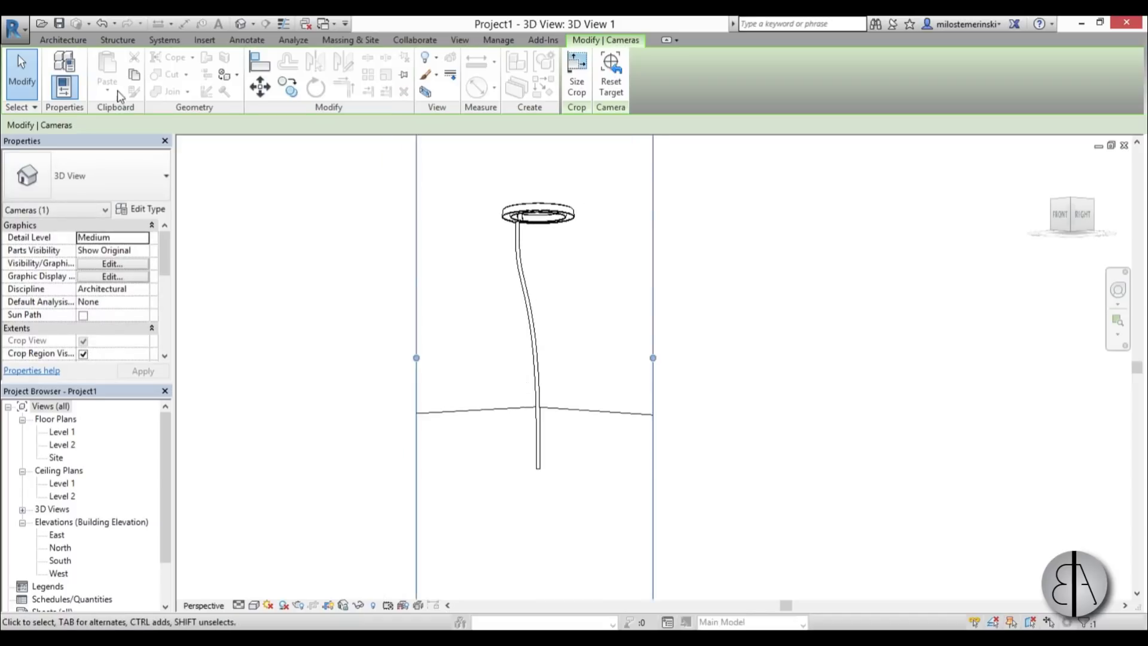
key("Escape")
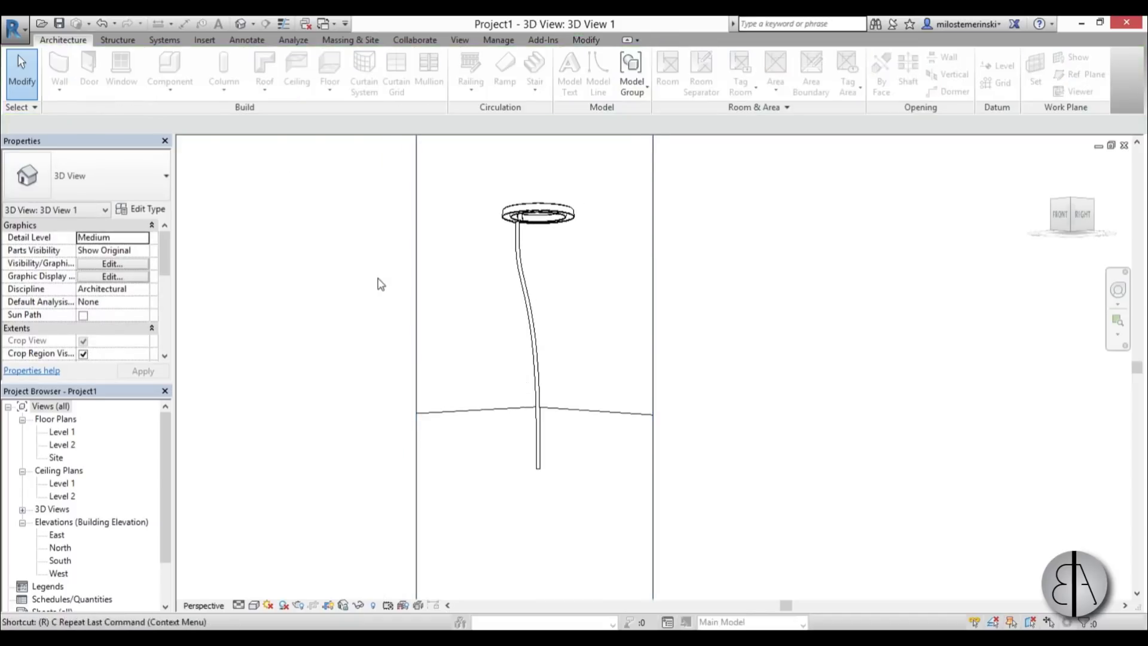
Render the camera view at Medium quality with the Exterior: Artificial only lighting scheme, and close the rendering settings
key("r")
left_click_drag(64, 33, 107, 57)
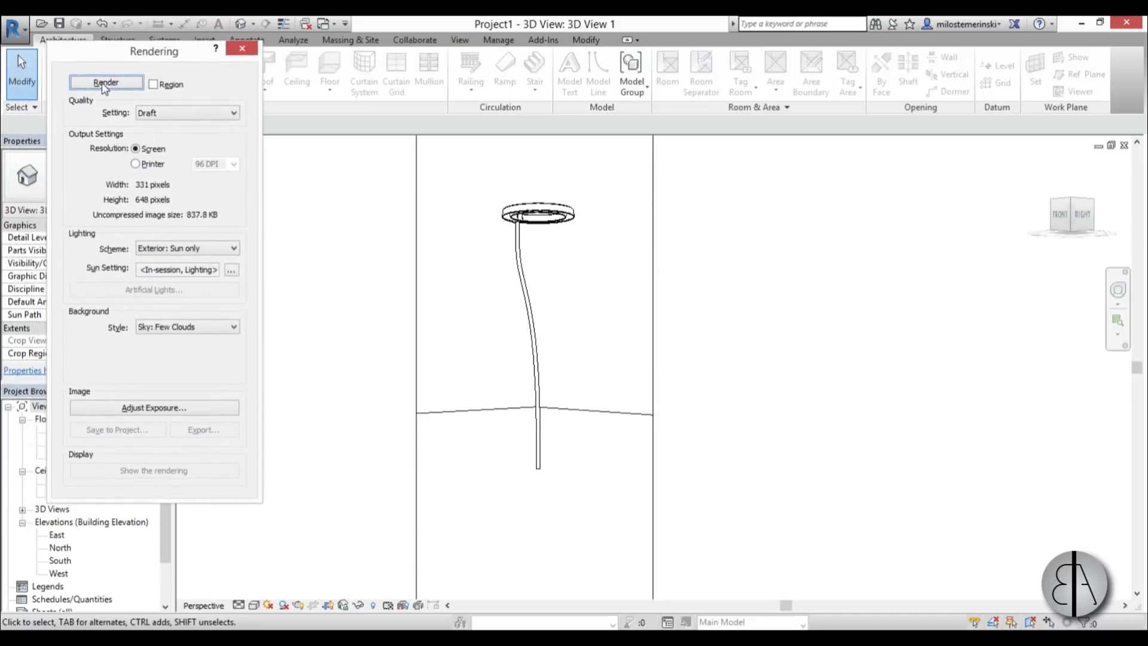
left_click(150, 113)
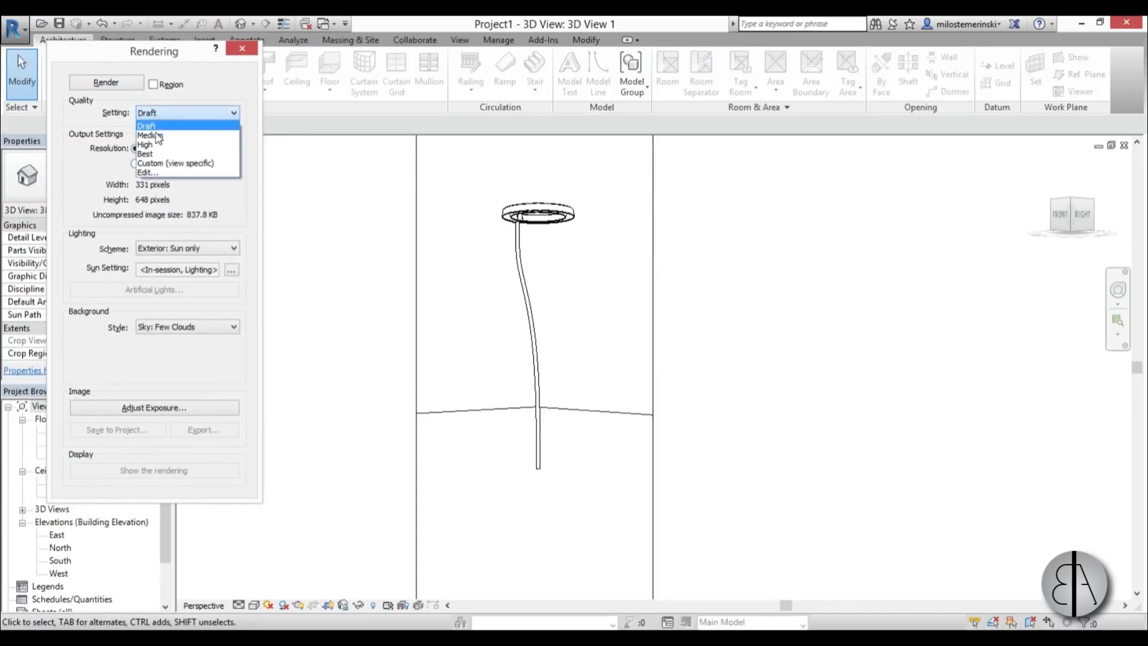
left_click(156, 137)
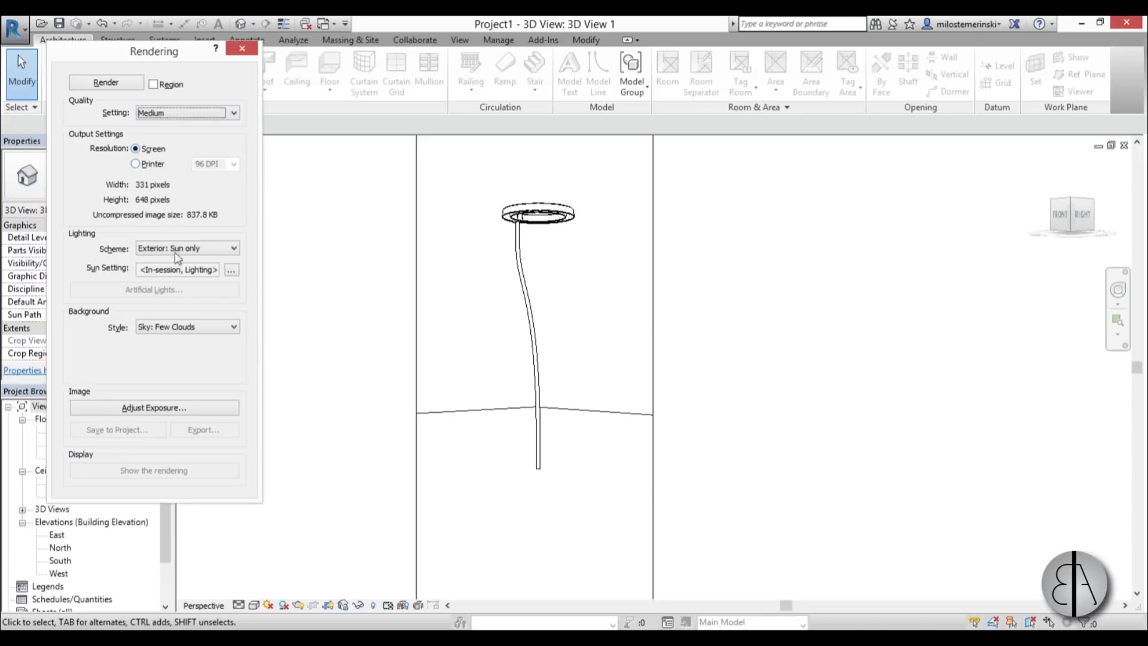
left_click(151, 248)
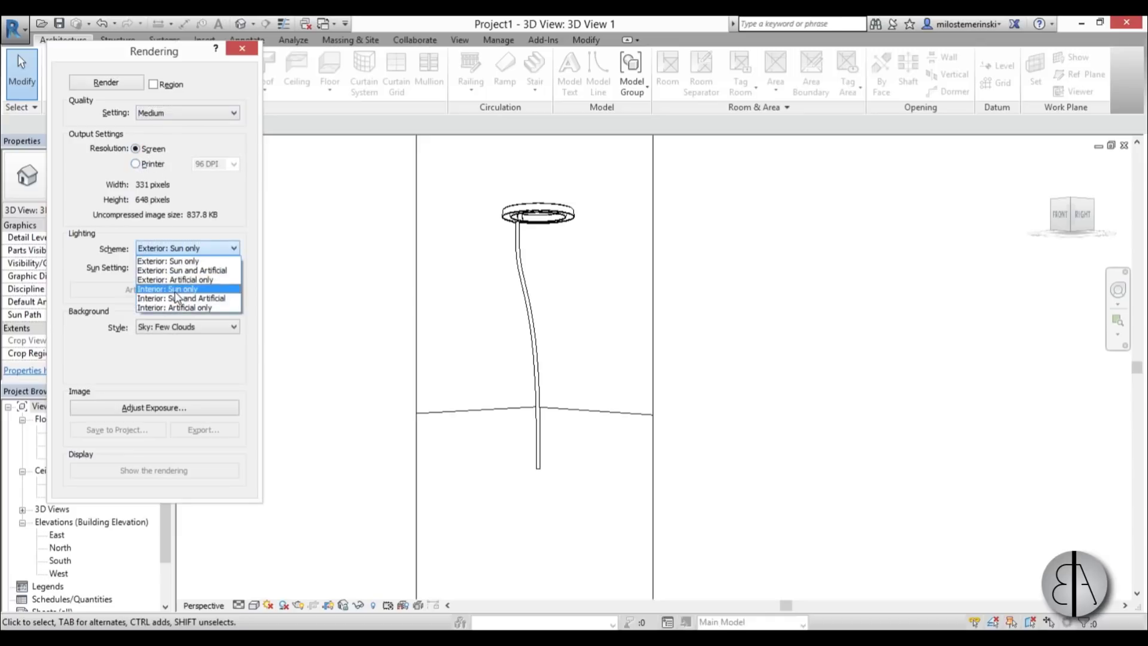
left_click(173, 279)
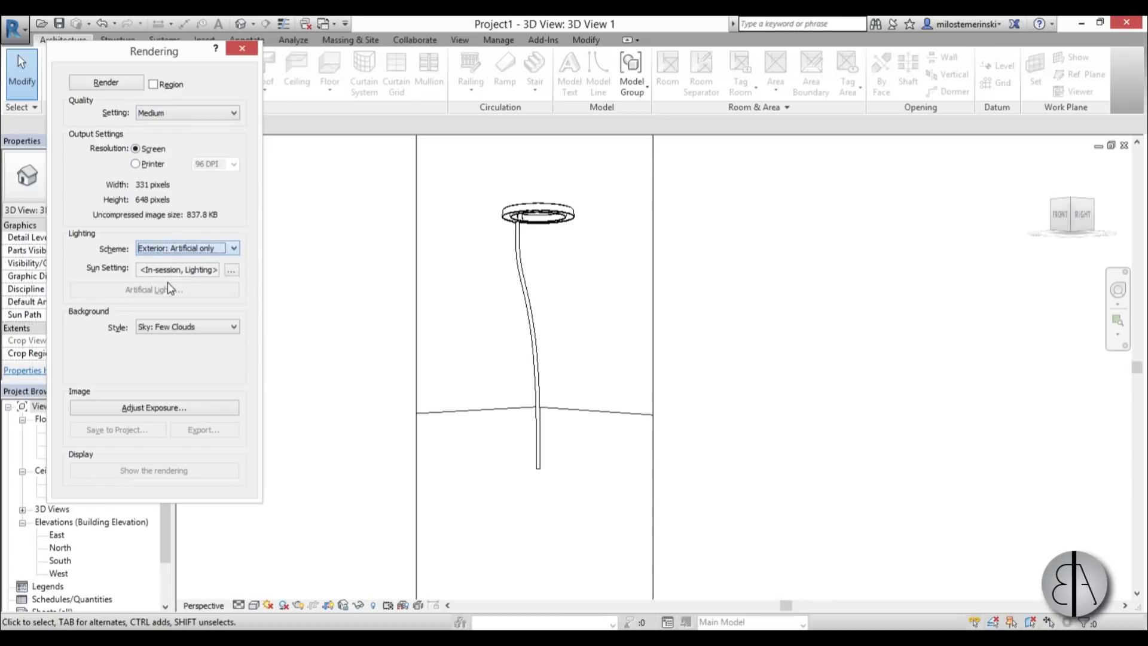
left_click(104, 84)
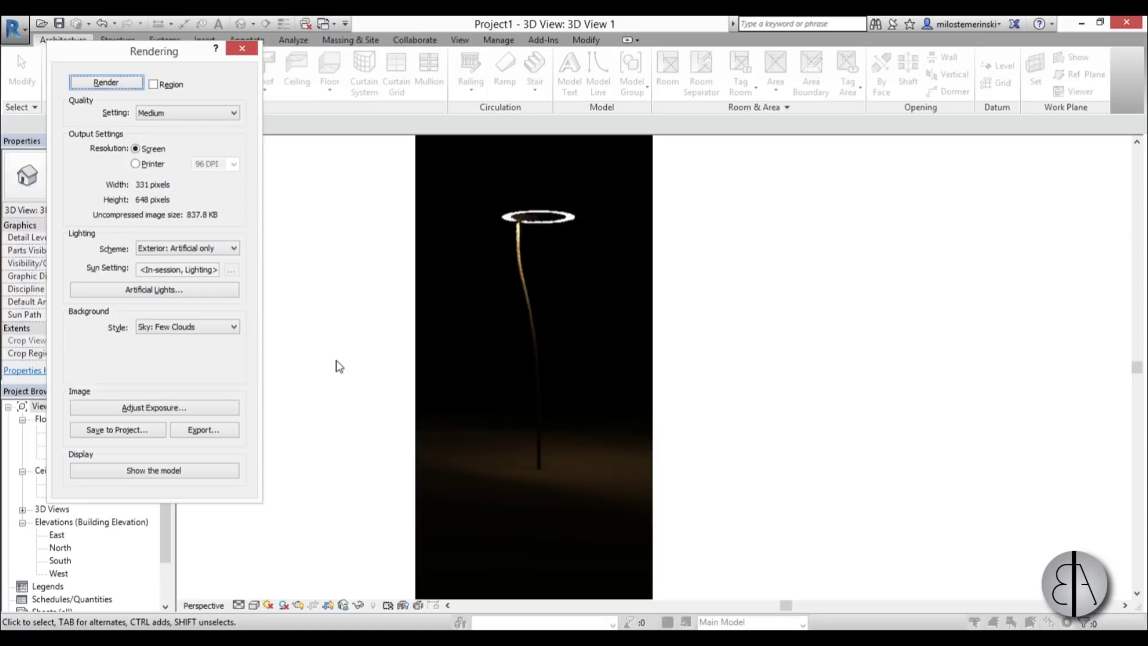
left_click(243, 49)
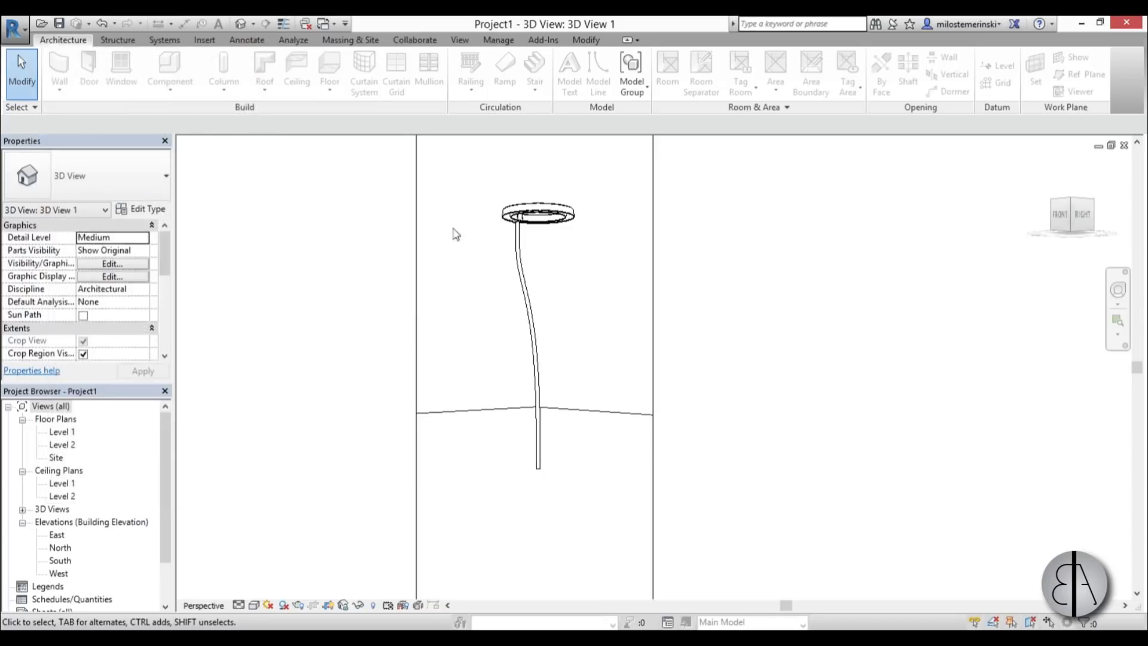
Try to redefine the fixture family's Initial Intensity by Luminous Flux in its family types, and return to the project's camera view
double_click(513, 229)
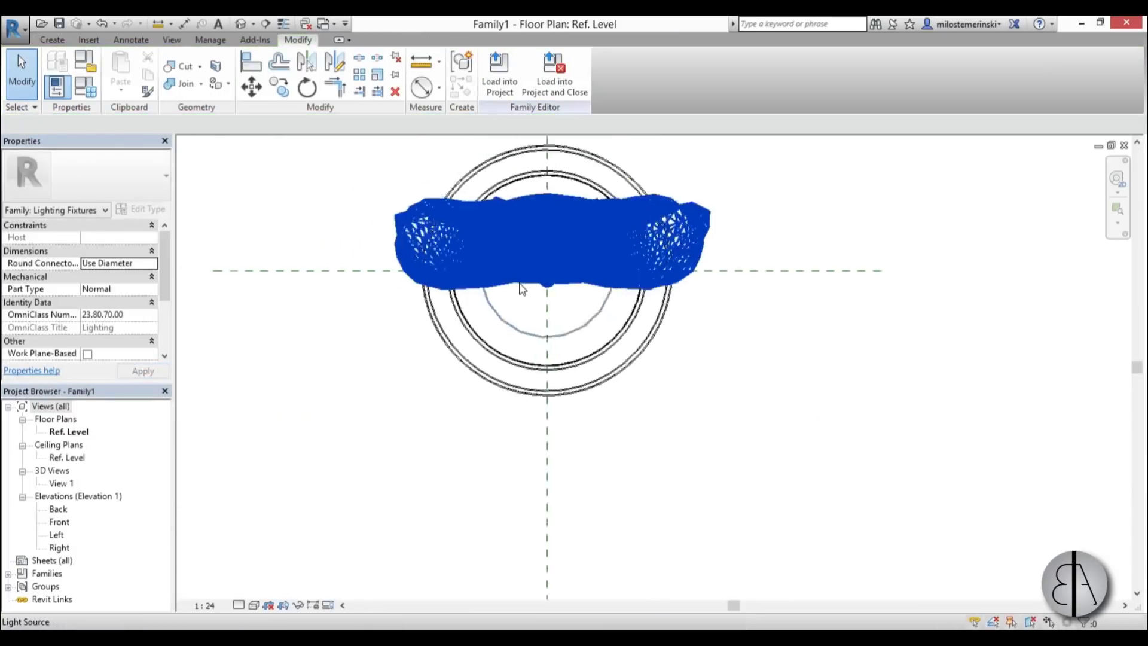
scroll(522, 290, "down", 2)
left_click(84, 89)
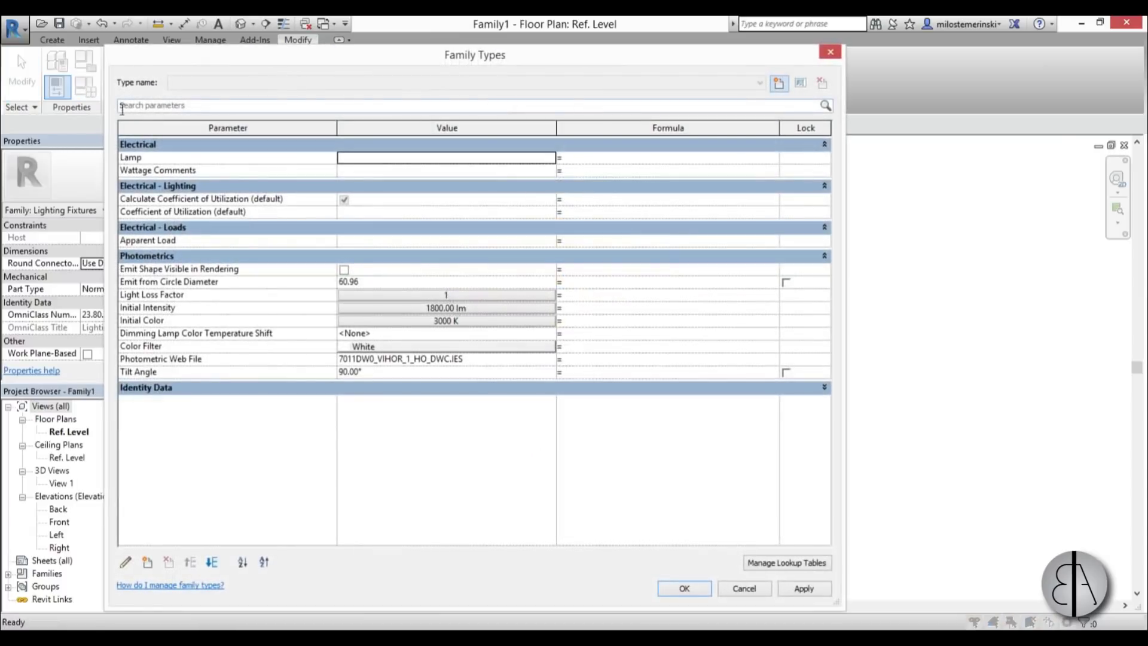
left_click(454, 309)
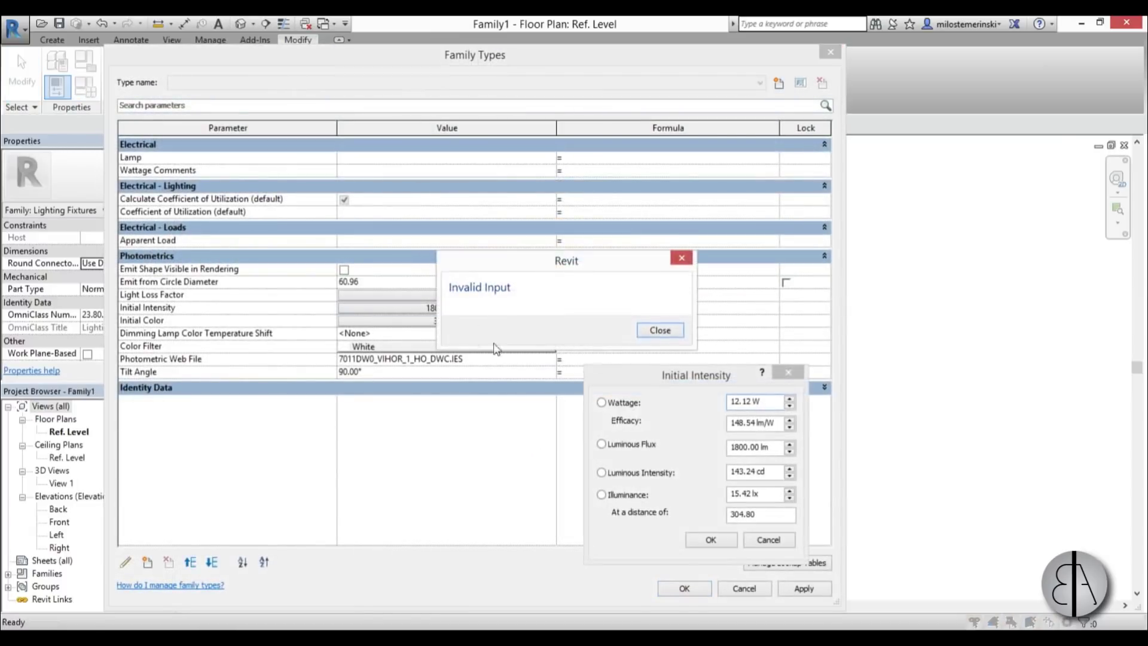
left_click(658, 330)
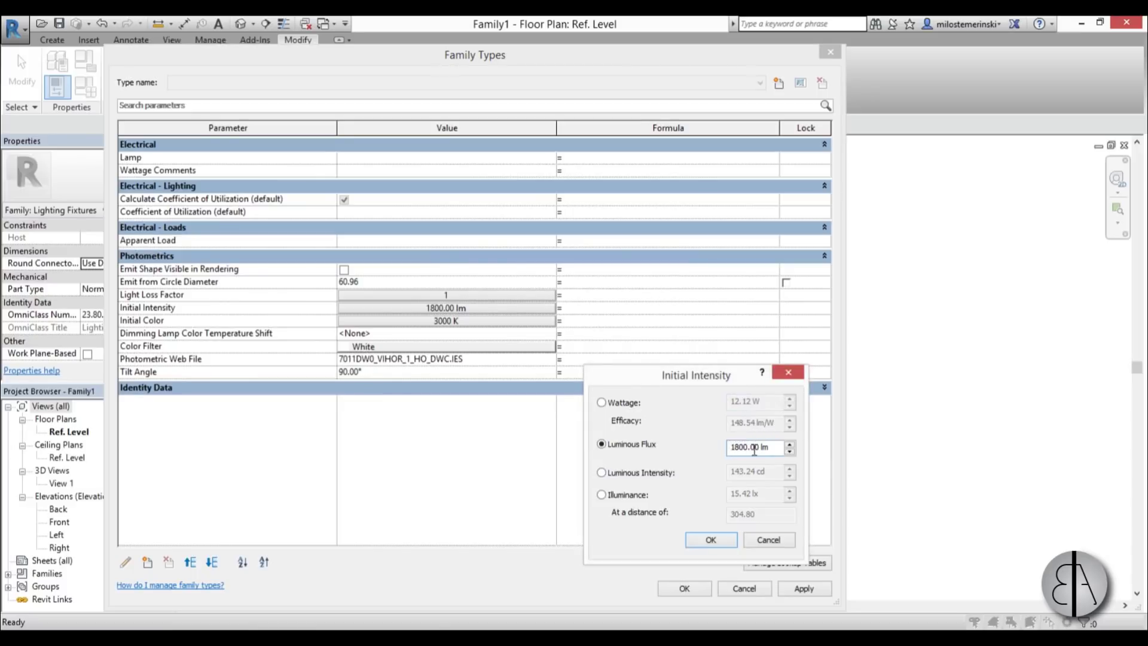
left_click(710, 540)
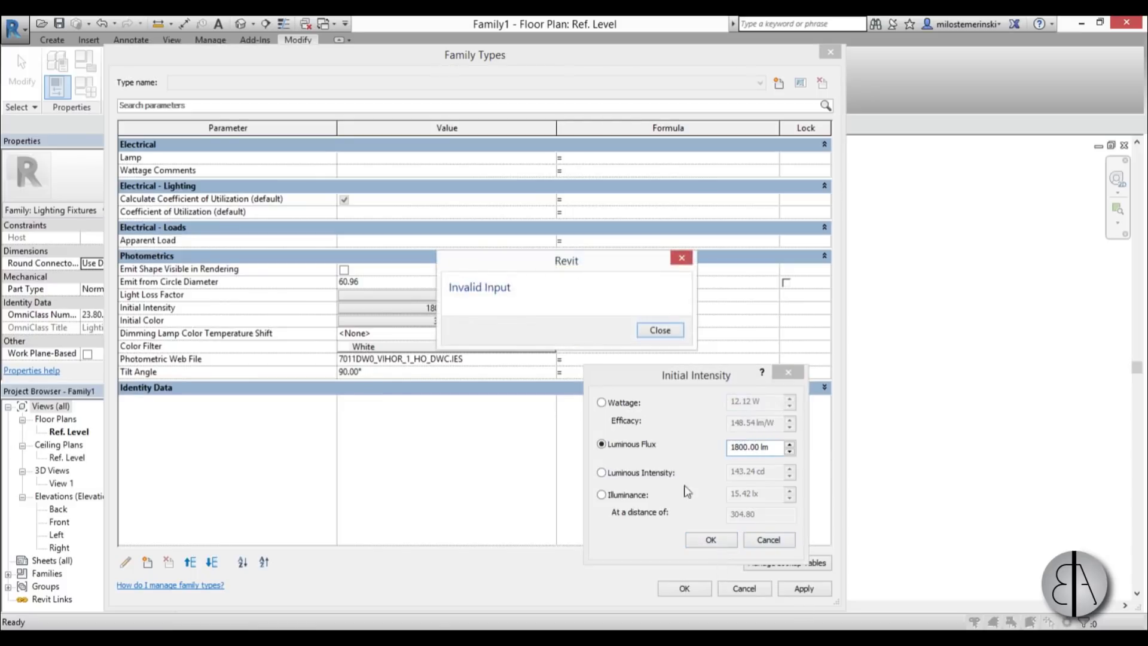
left_click(666, 332)
left_click(789, 372)
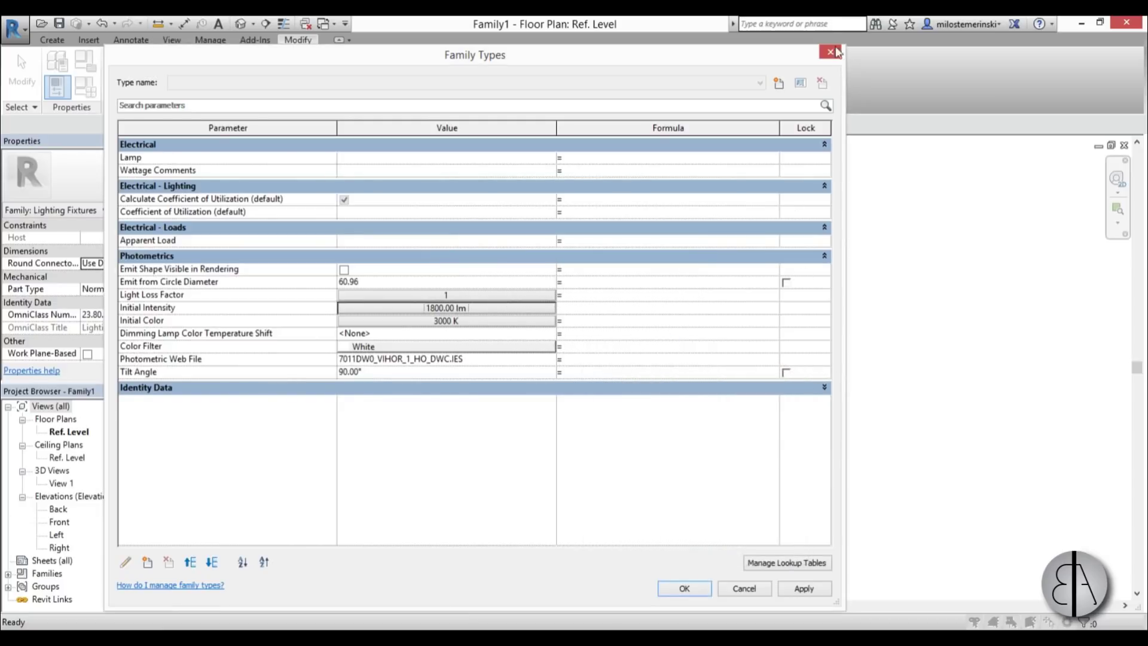
left_click(831, 52)
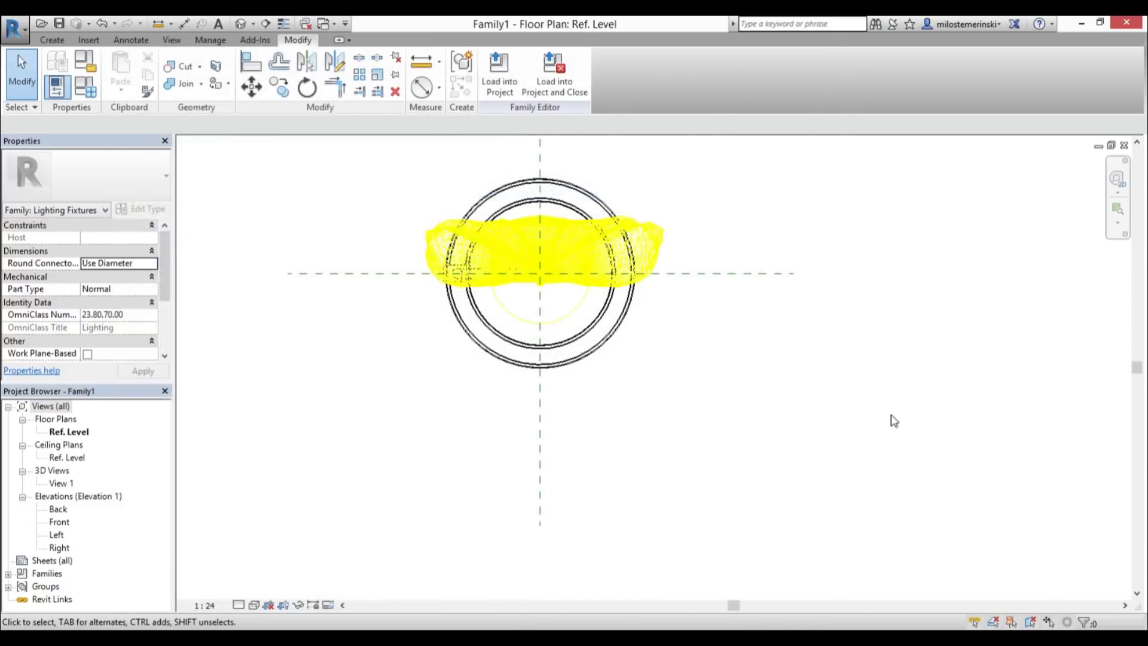
left_click(324, 24)
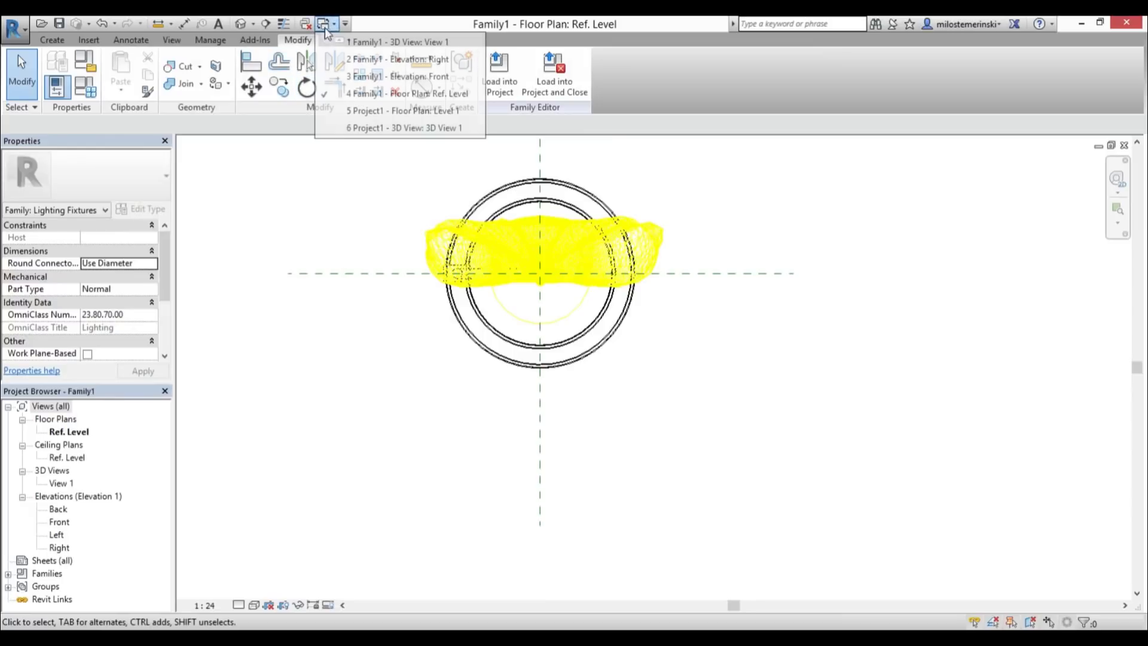
left_click(381, 128)
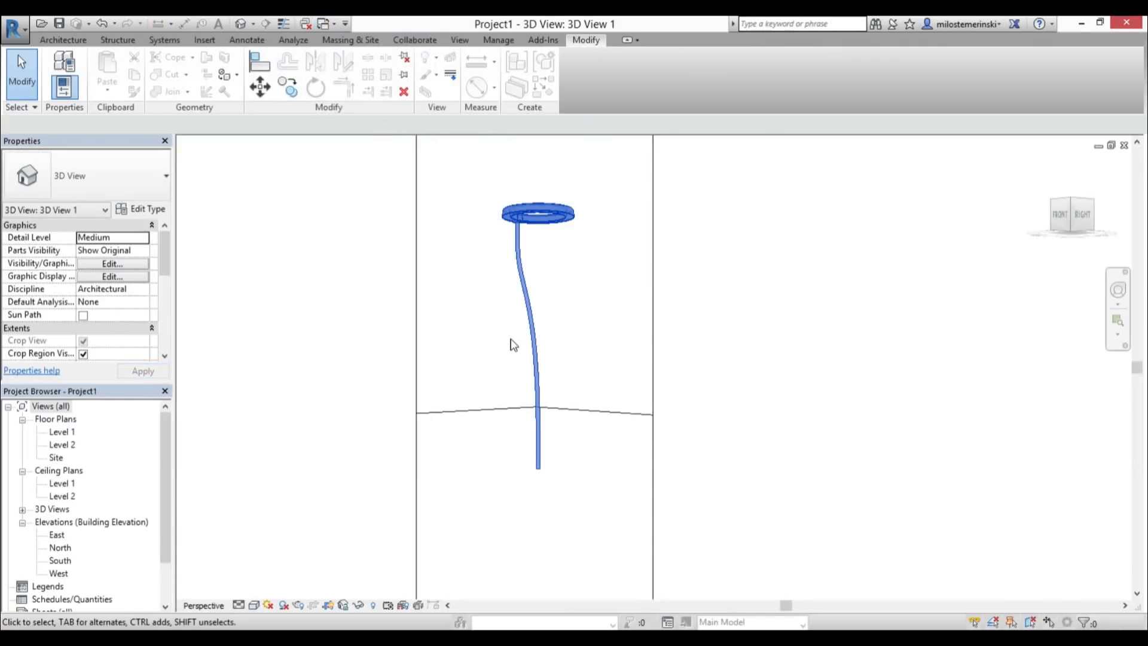